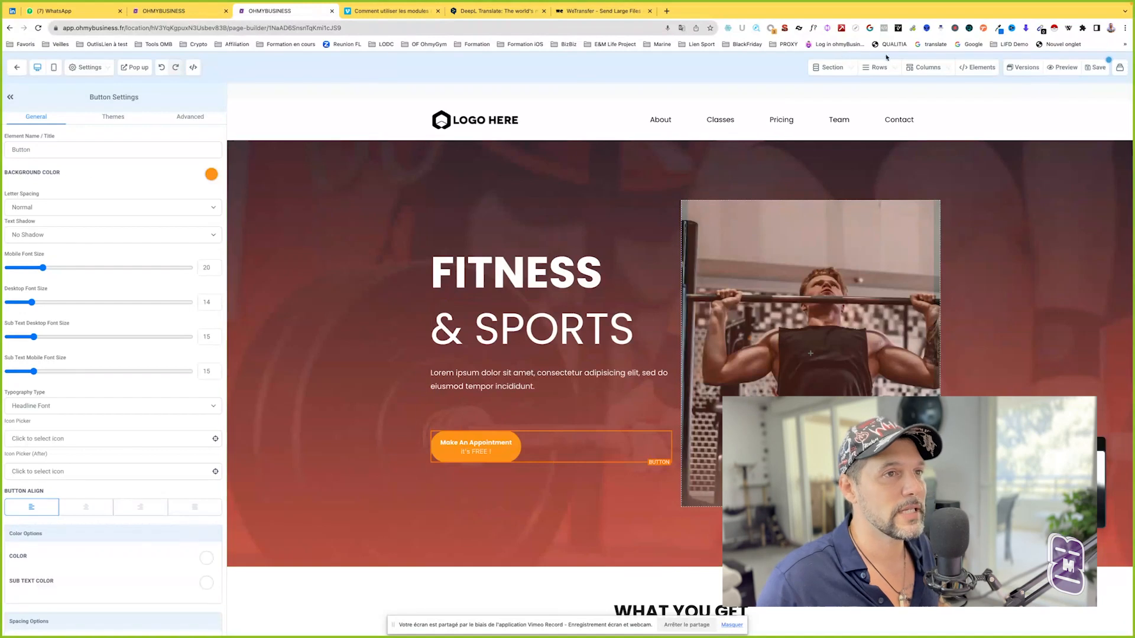
- Add a button element above the sub-headline in the hero section and delete it again
mouse_move(969, 69)
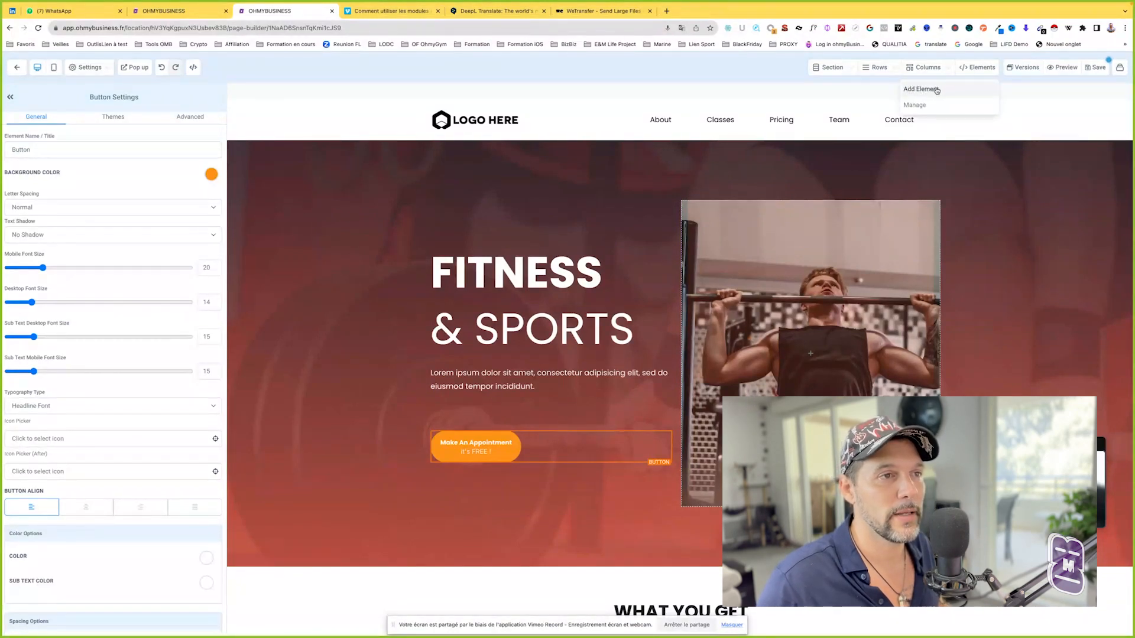
left_click(935, 89)
left_click_drag(983, 281, 576, 373)
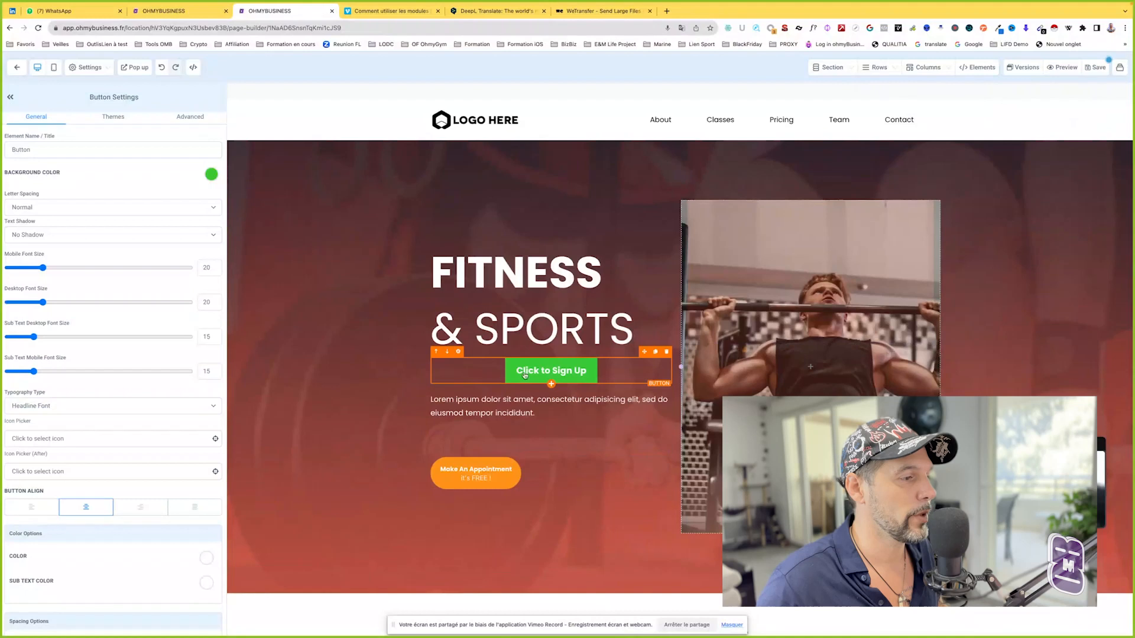
left_click(666, 352)
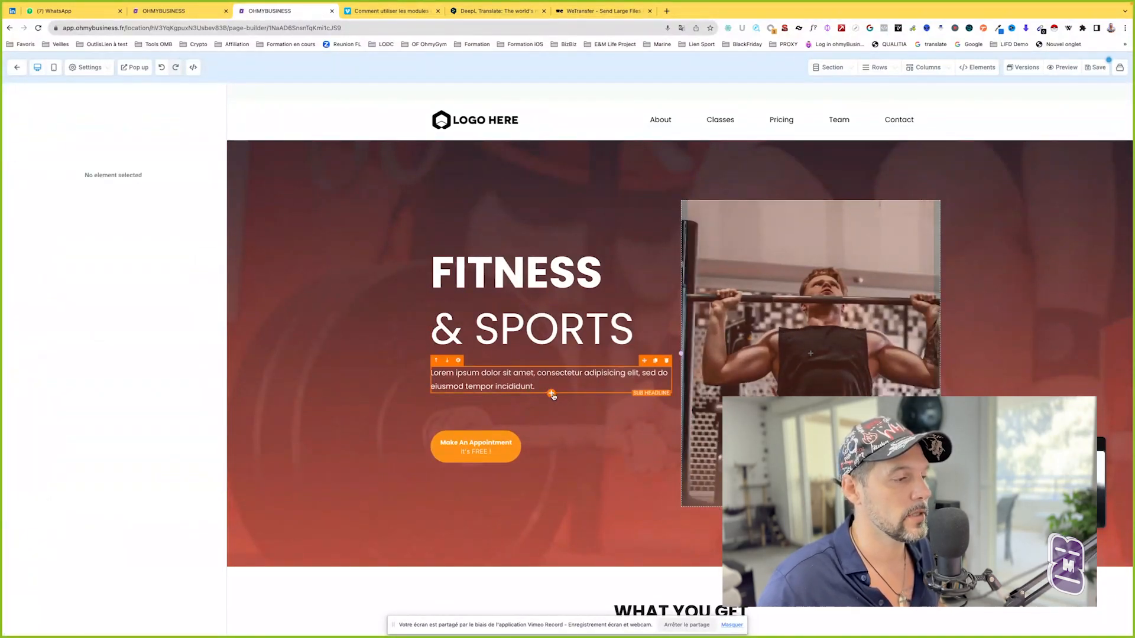
- Insert a button directly below the Lorem ipsum sub-headline and remove it again
left_click(551, 394)
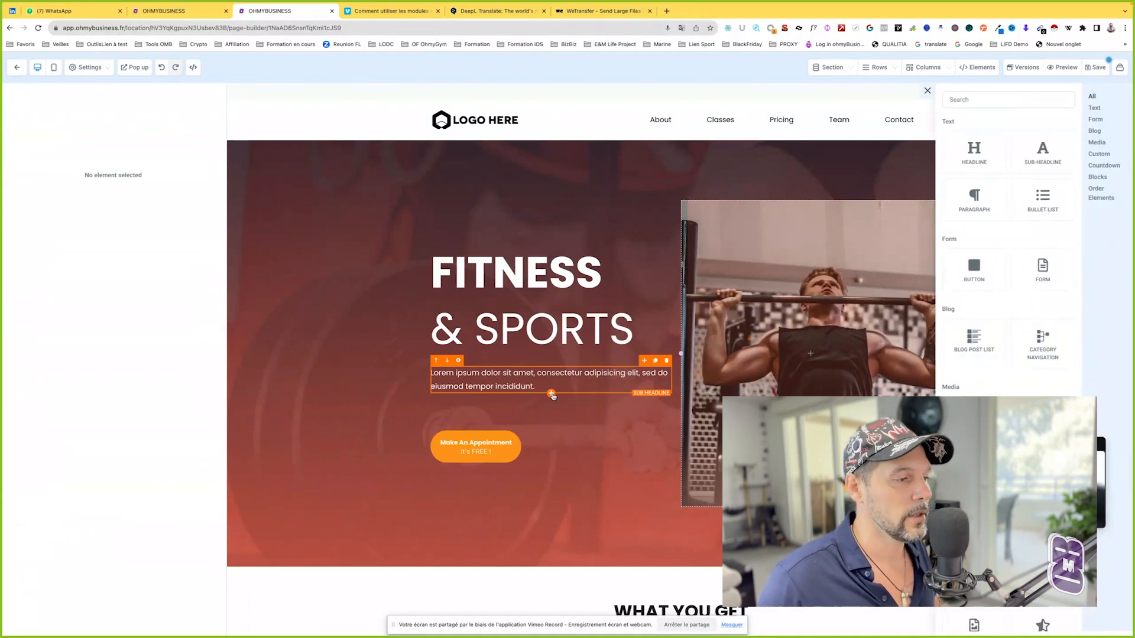
left_click(973, 265)
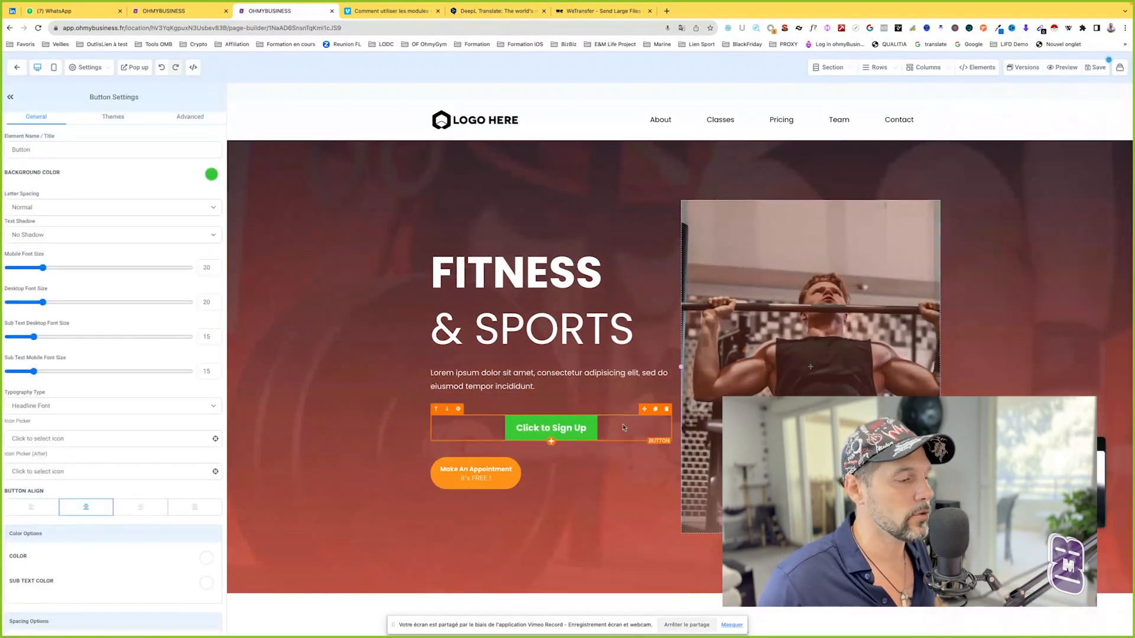
left_click(666, 409)
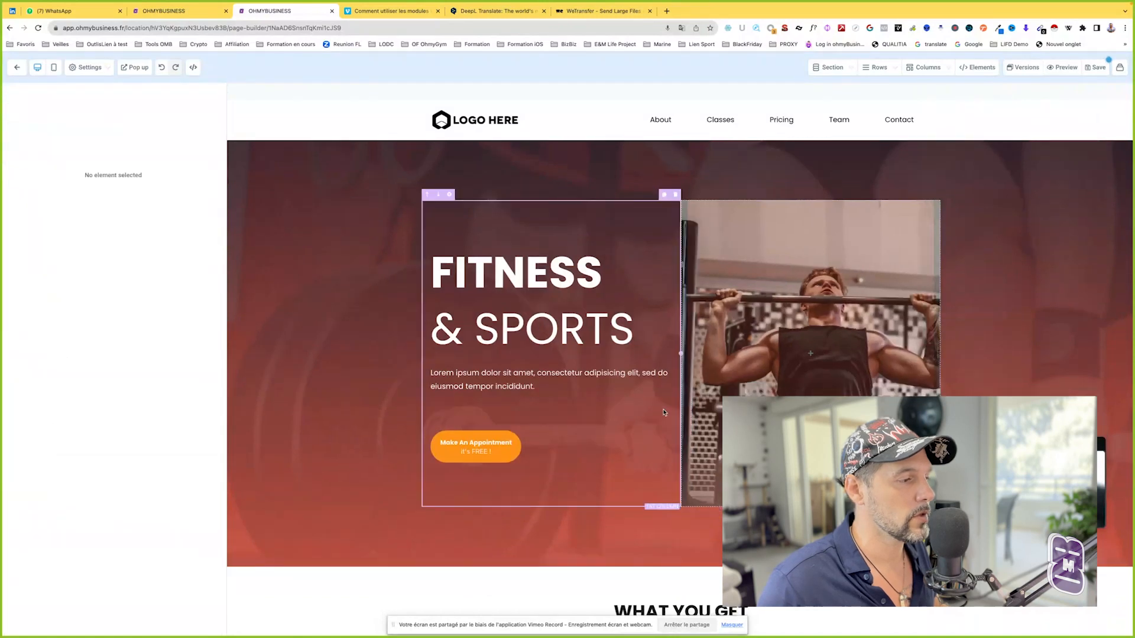
- Try the bright blue theme on the Make An Appointment button
left_click(468, 431)
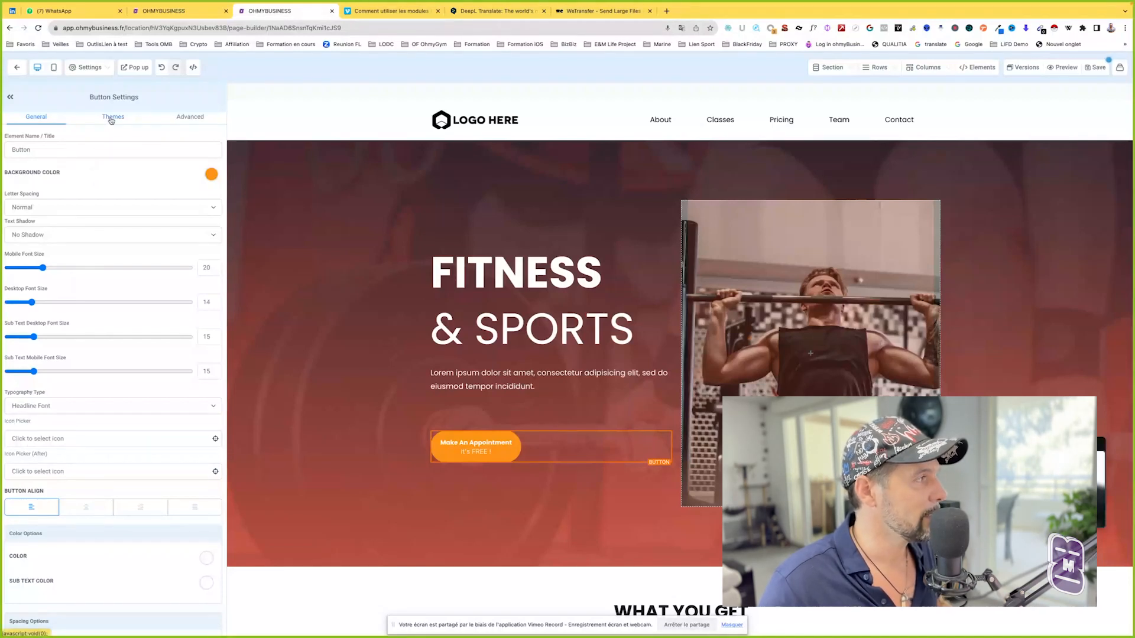
left_click(112, 120)
left_click(36, 118)
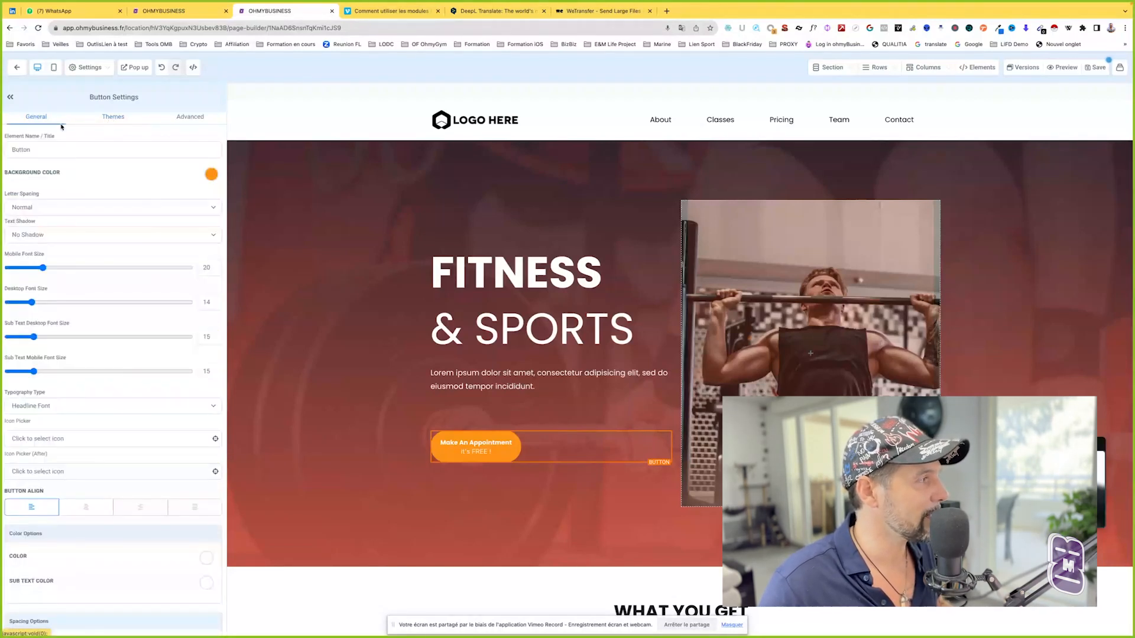
left_click(198, 117)
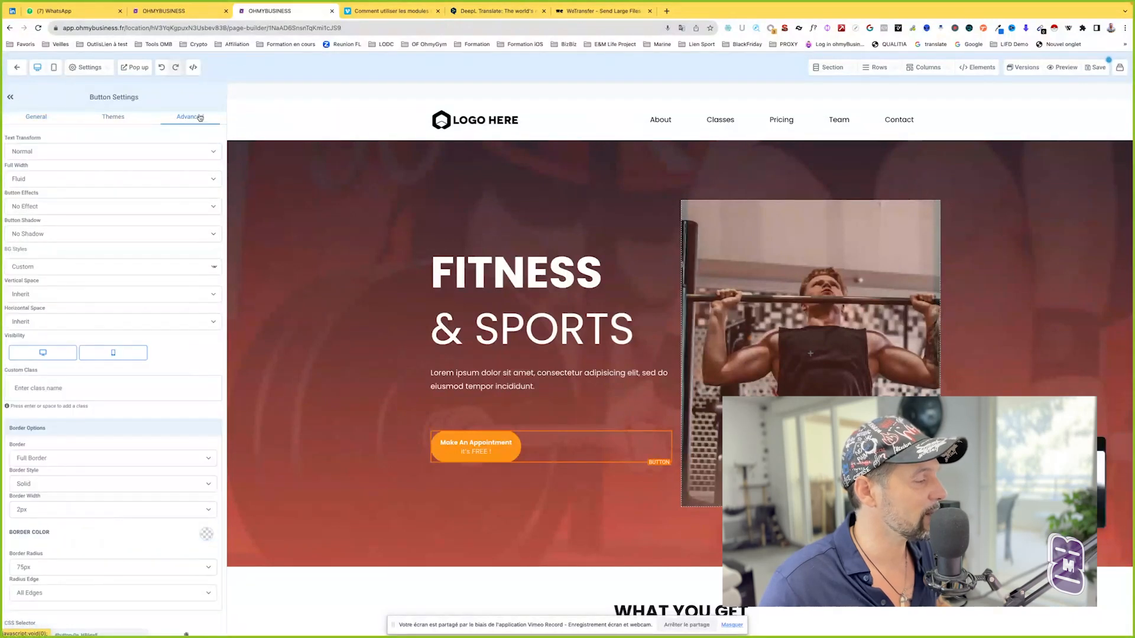
left_click(113, 116)
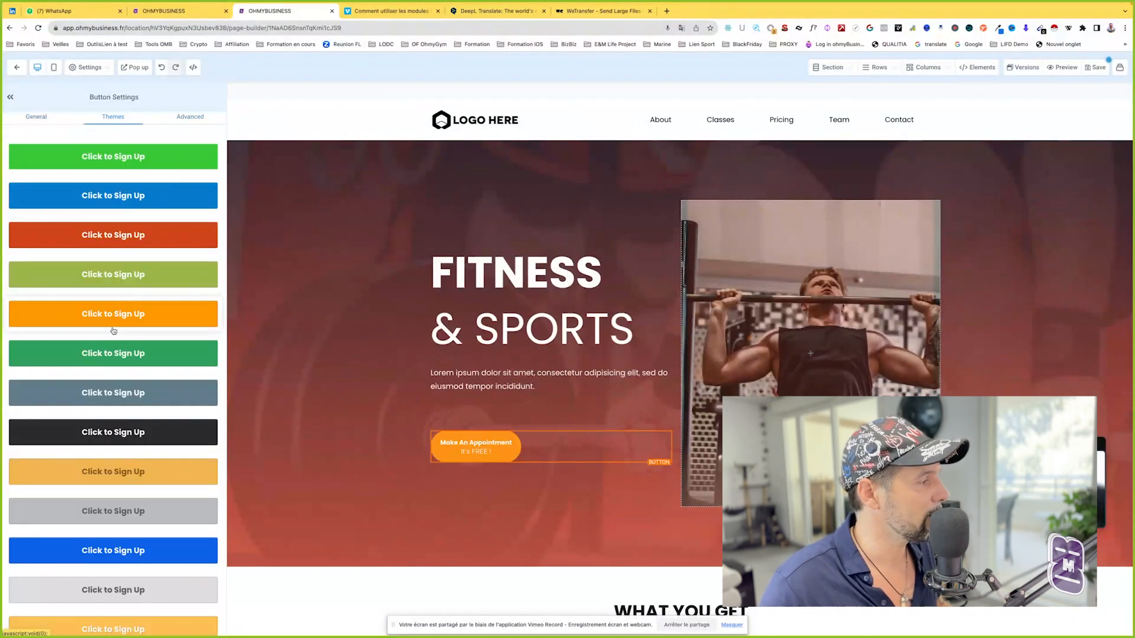
scroll(114, 329, "down", 1)
scroll(113, 331, "down", 1)
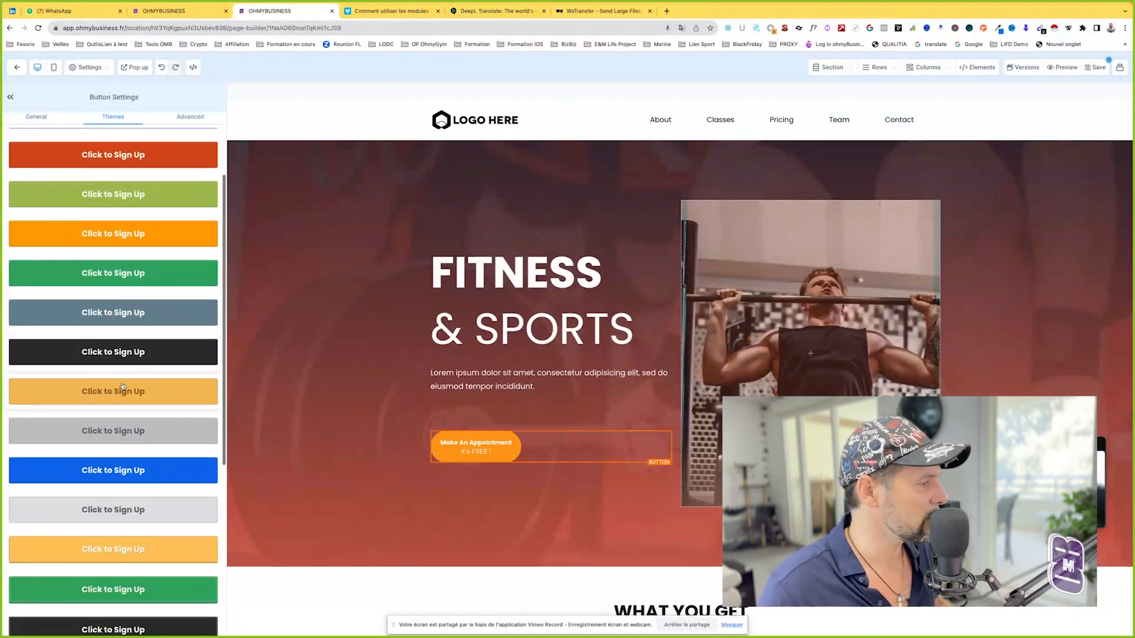
left_click(120, 472)
scroll(120, 473, "down", 1)
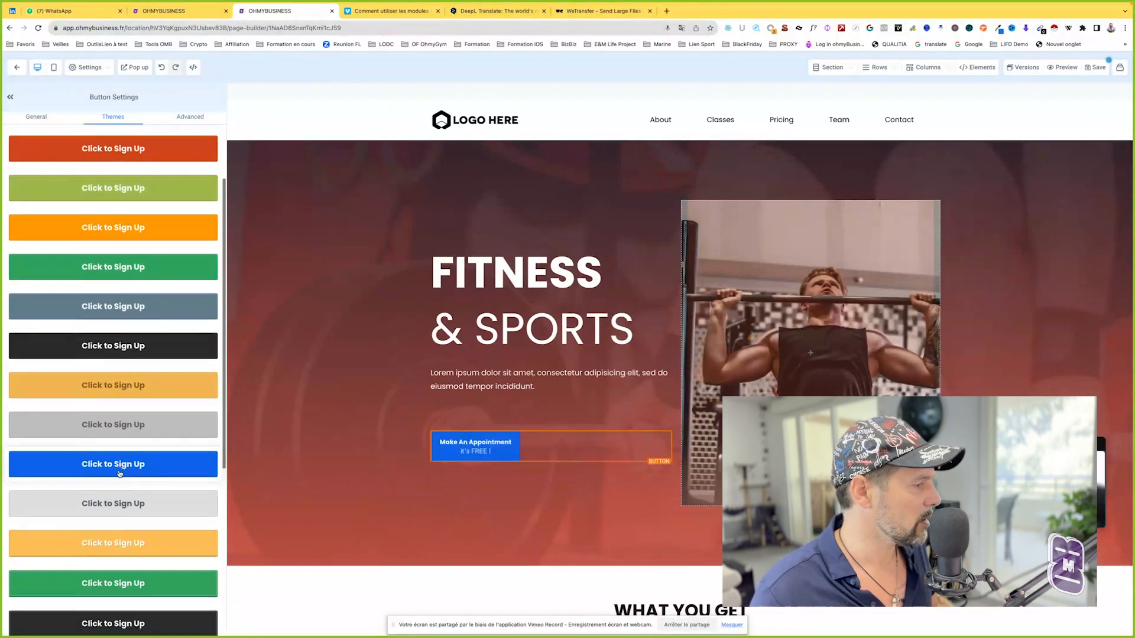
- Try the light orange and the rounded light blue themes on the Make An Appointment button
left_click(119, 475)
scroll(118, 478, "down", 2)
scroll(117, 479, "down", 2)
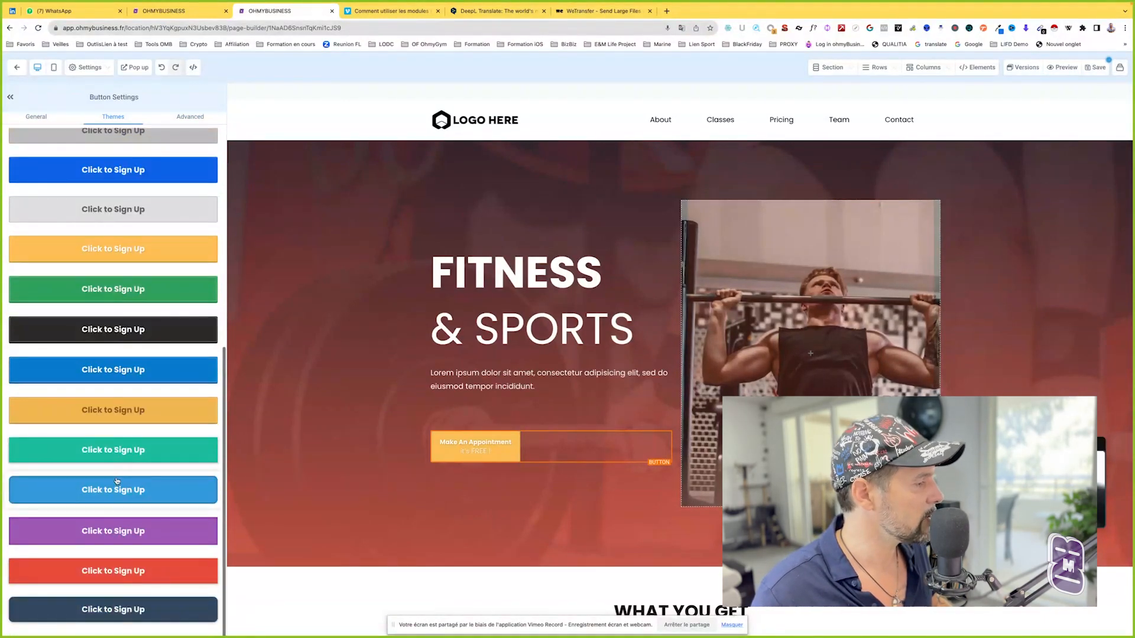
left_click(117, 490)
left_click(290, 418)
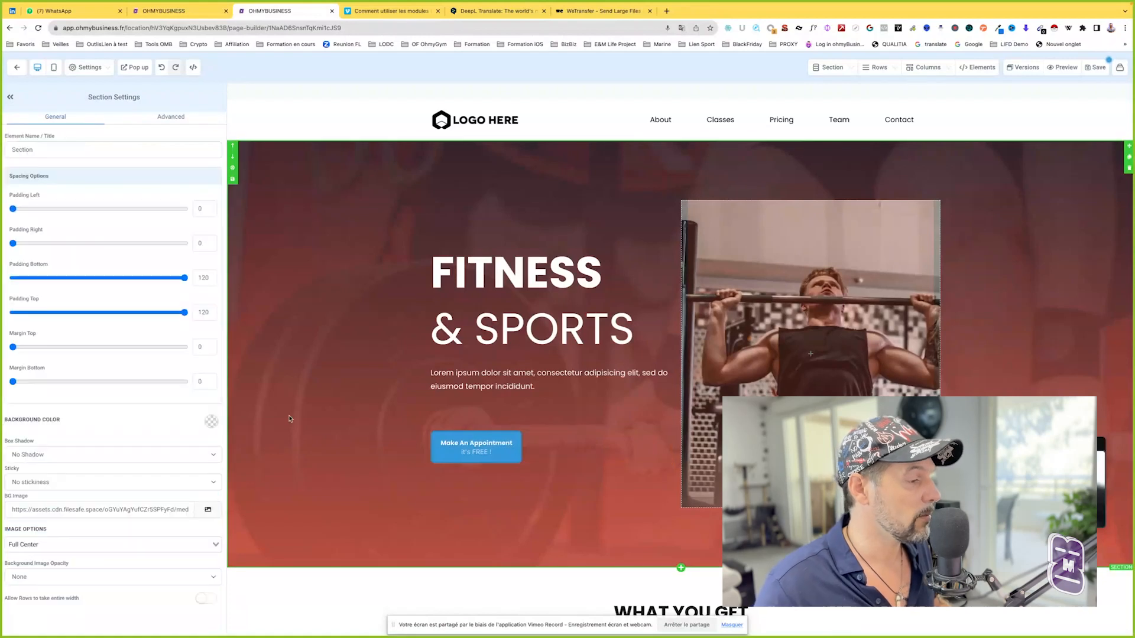
- Check the button's advanced settings and undo the theme changes made to it
left_click(490, 462)
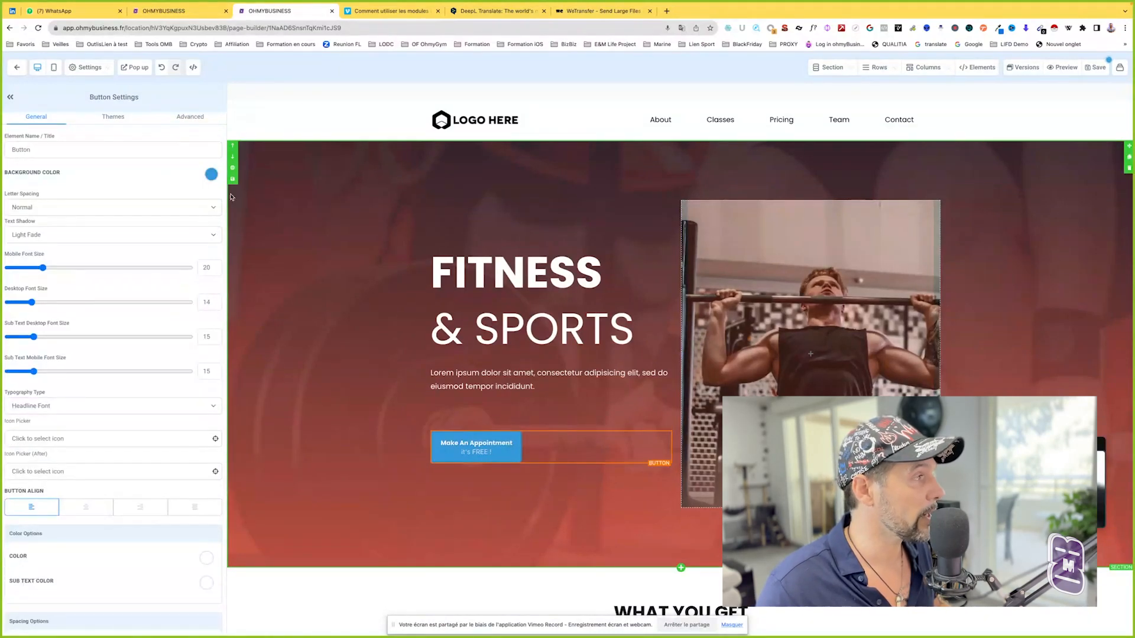
left_click(186, 120)
scroll(118, 406, "down", 1)
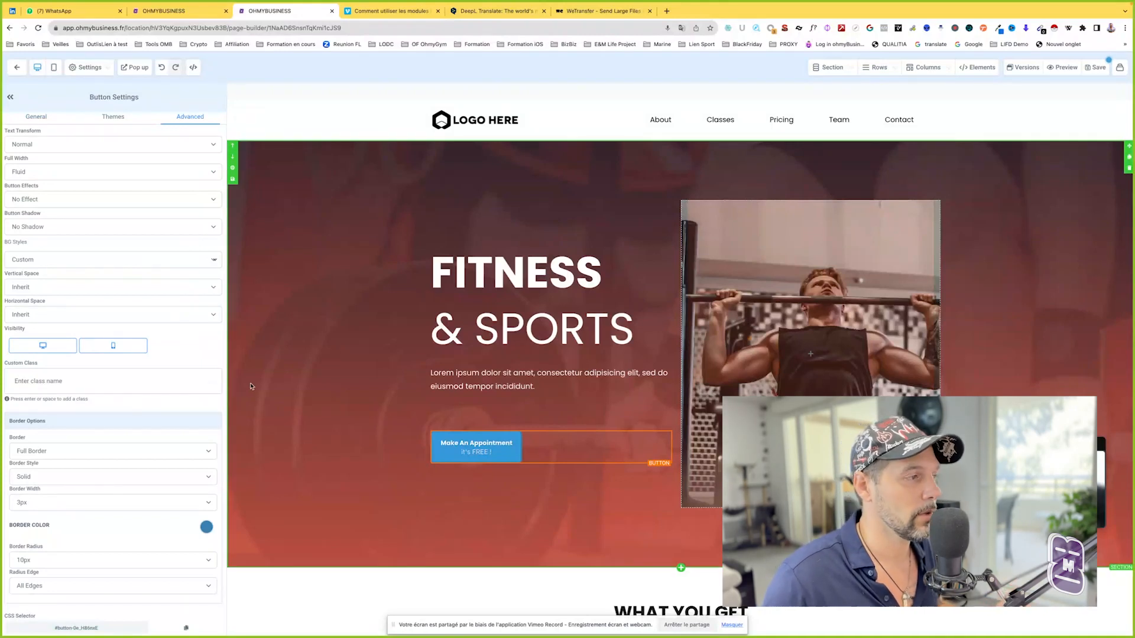
left_click(295, 342)
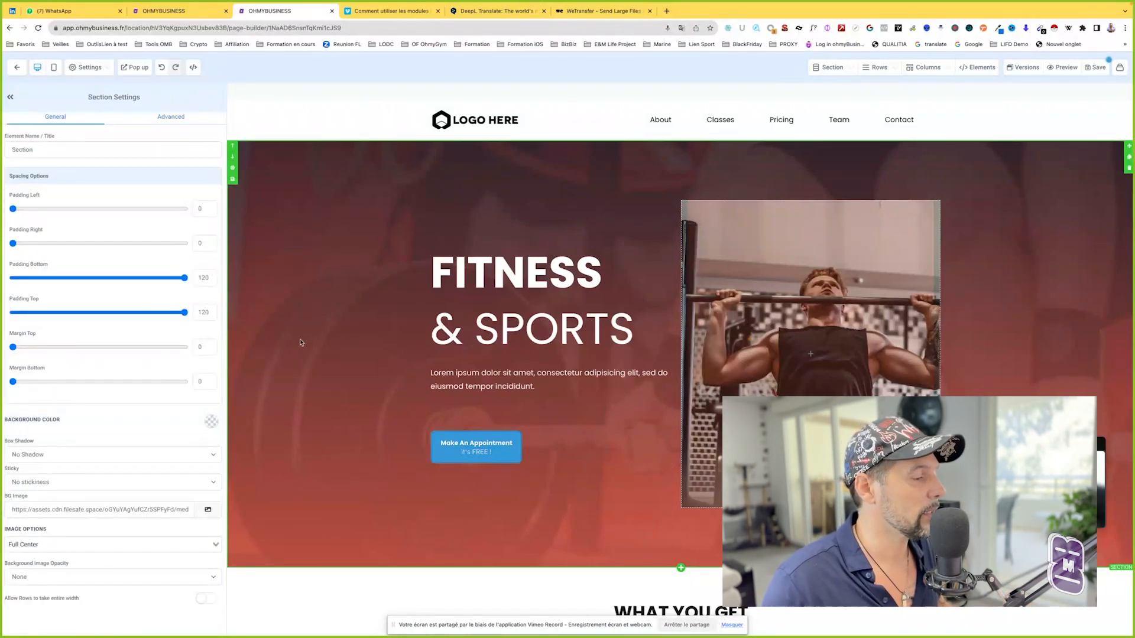
left_click(163, 74)
left_click(163, 73)
left_click(162, 73)
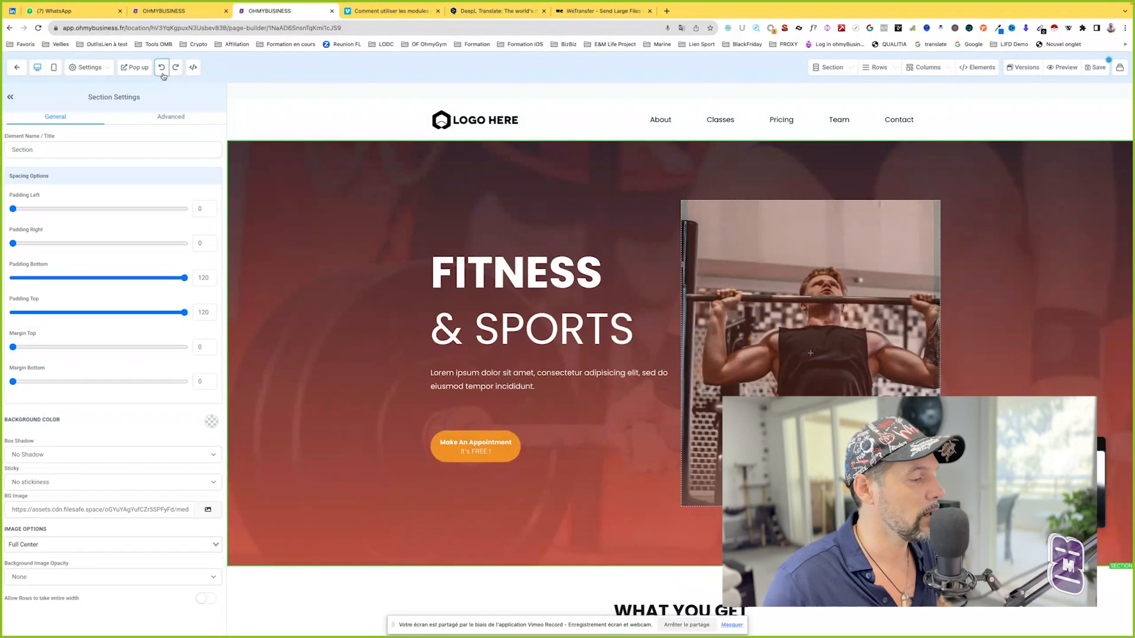
- Try the light orange theme with the darker bottom border on the Make An Appointment button
left_click(475, 447)
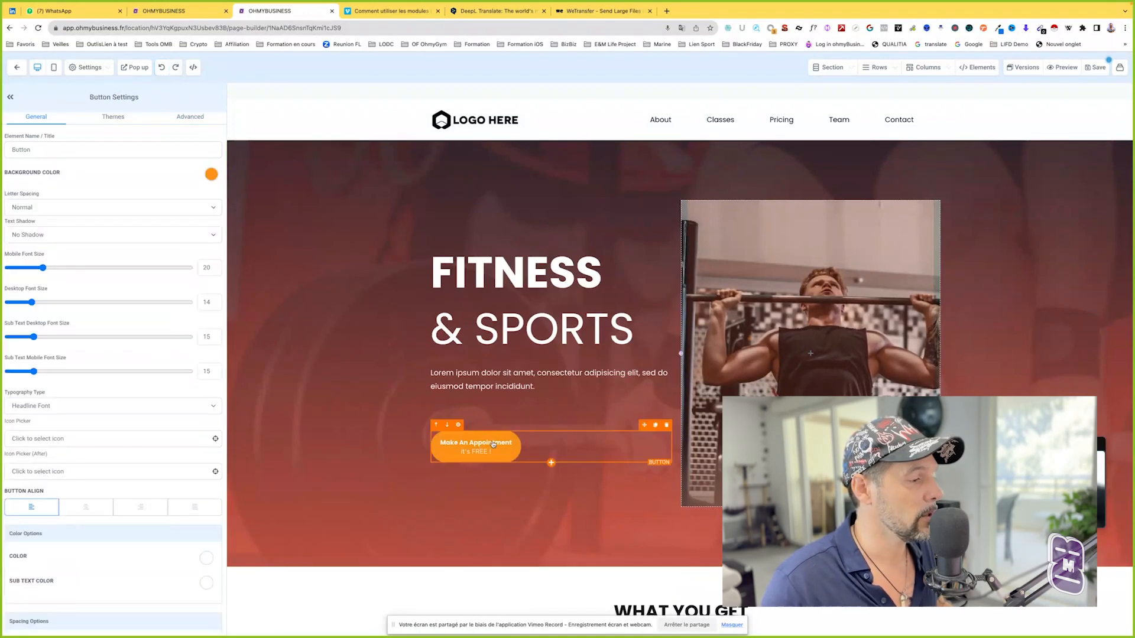
left_click(113, 117)
scroll(138, 313, "down", 10)
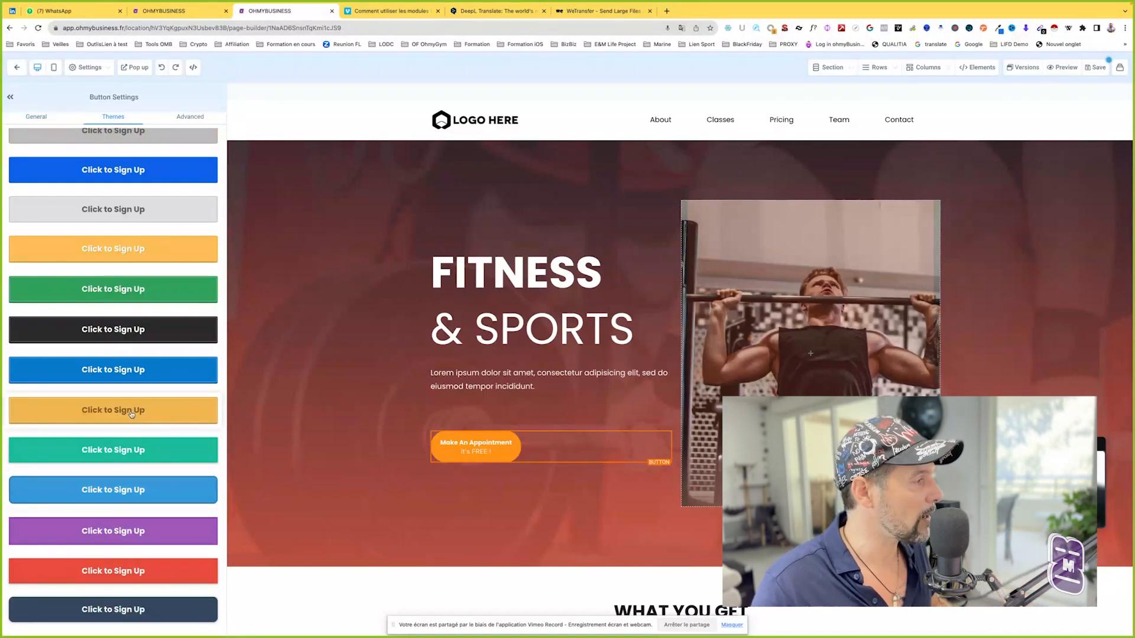
left_click(117, 250)
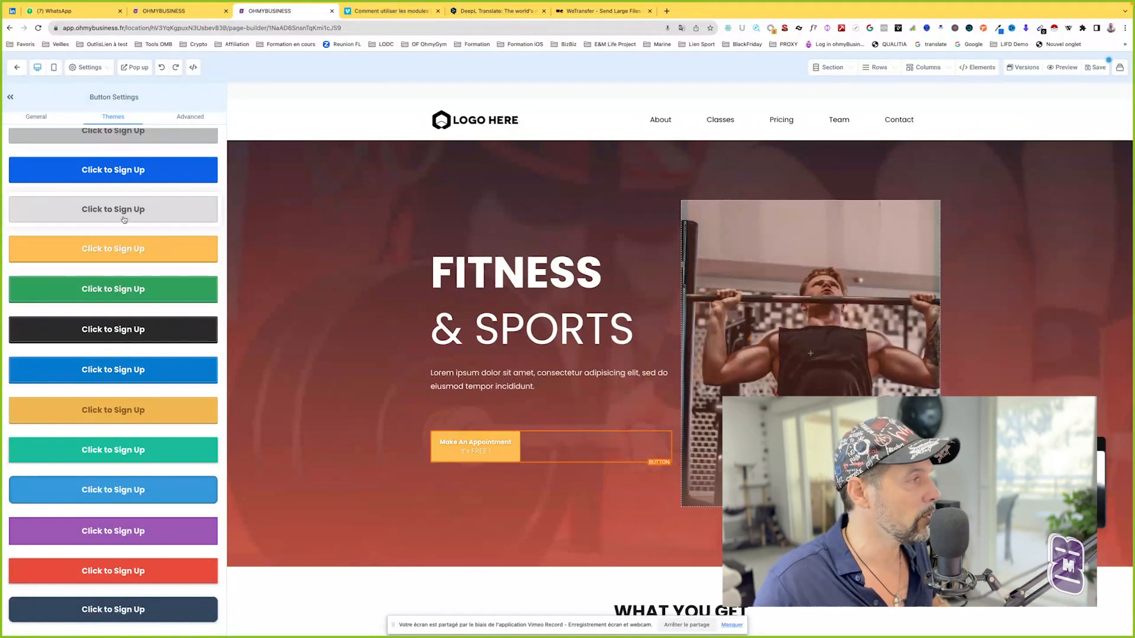
- Try a 25px border radius on the button and undo the styling changes
left_click(200, 117)
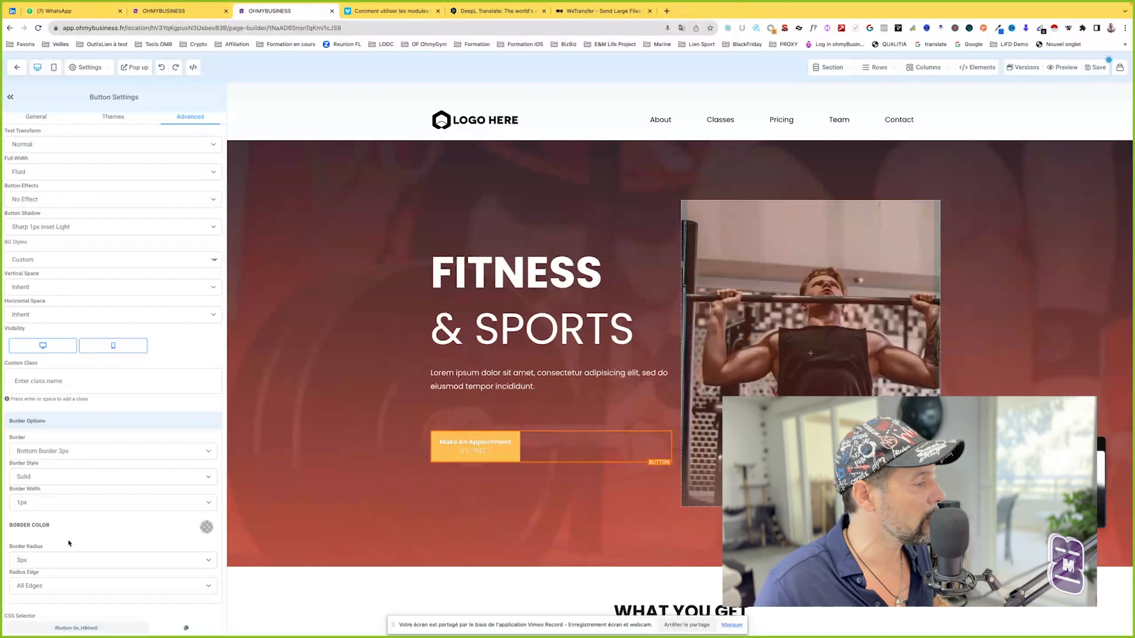
left_click(66, 560)
left_click(36, 621)
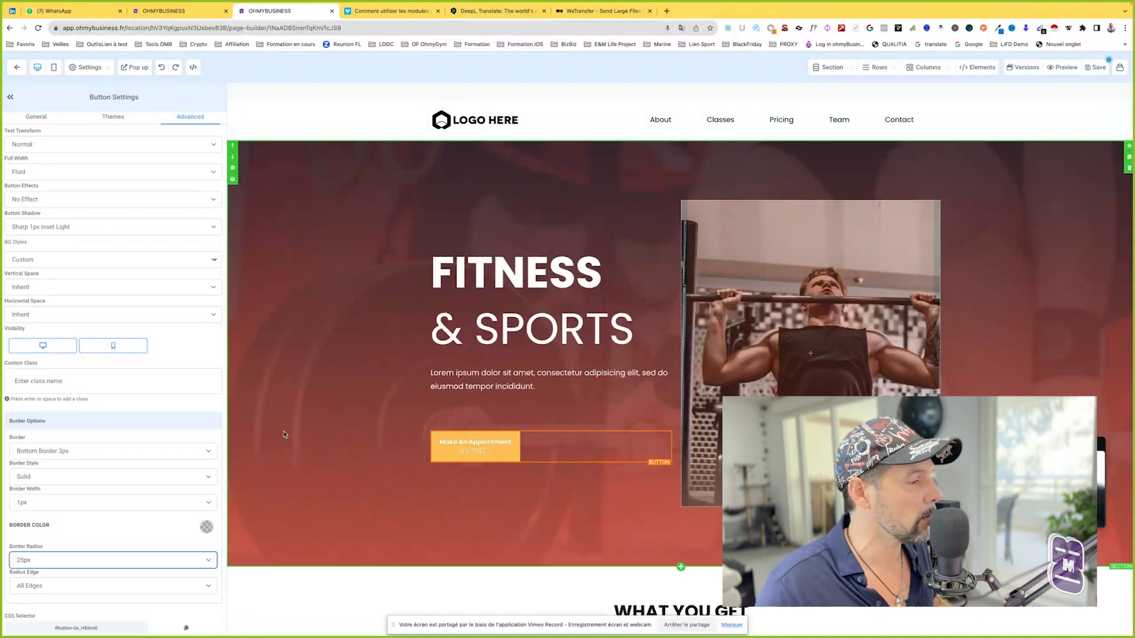
left_click(289, 429)
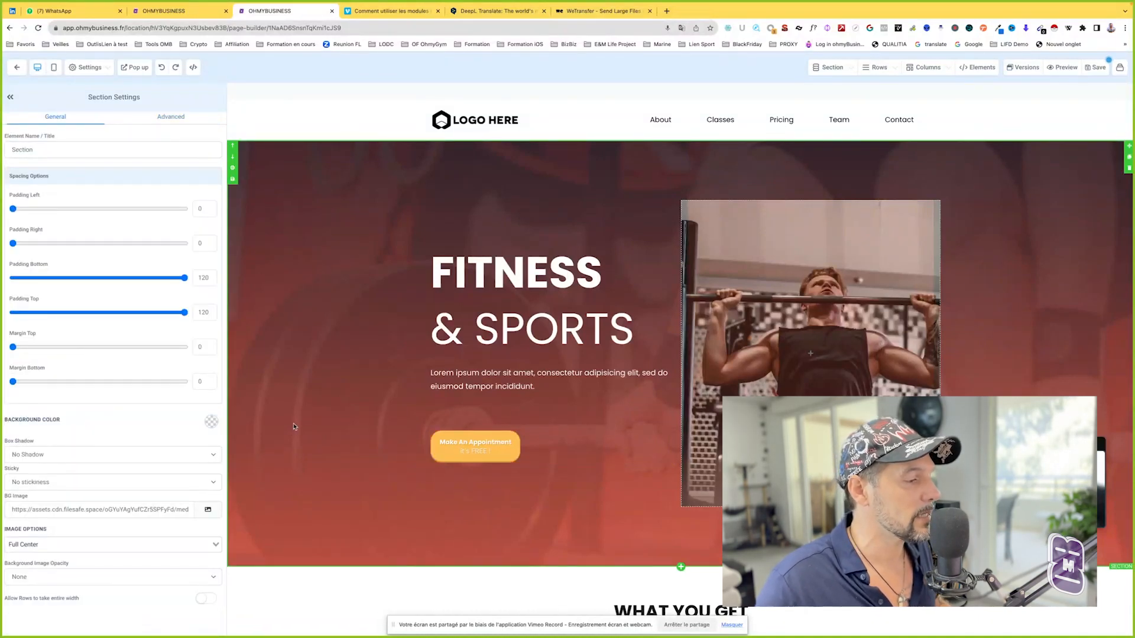
left_click(162, 69)
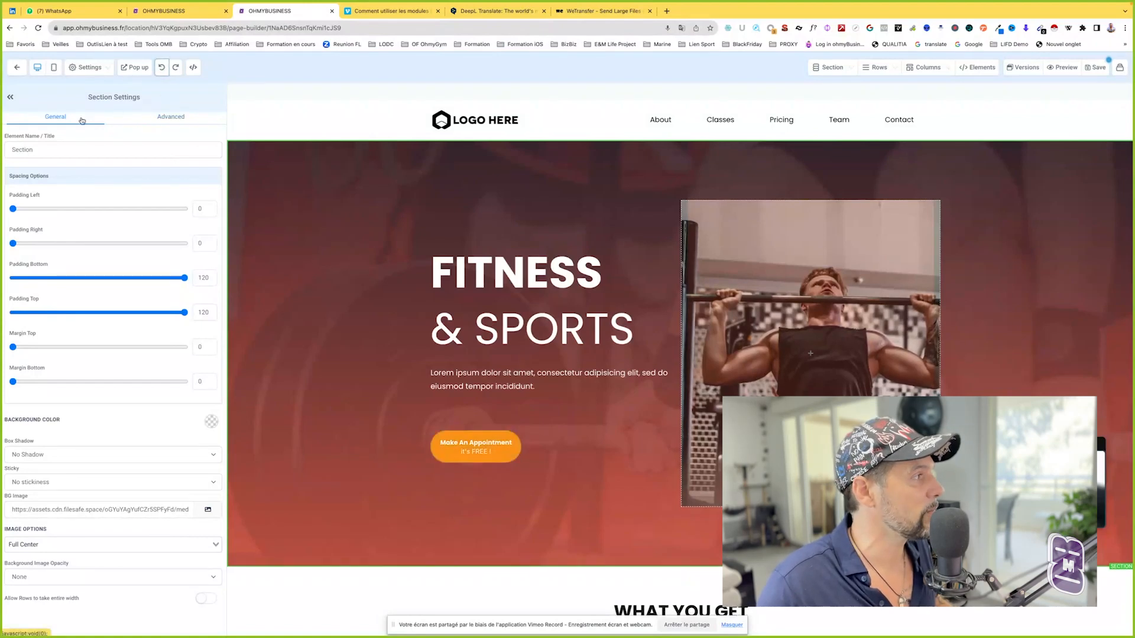
- Try 2px letter spacing on the Make An Appointment button and return it to Normal
left_click(467, 447)
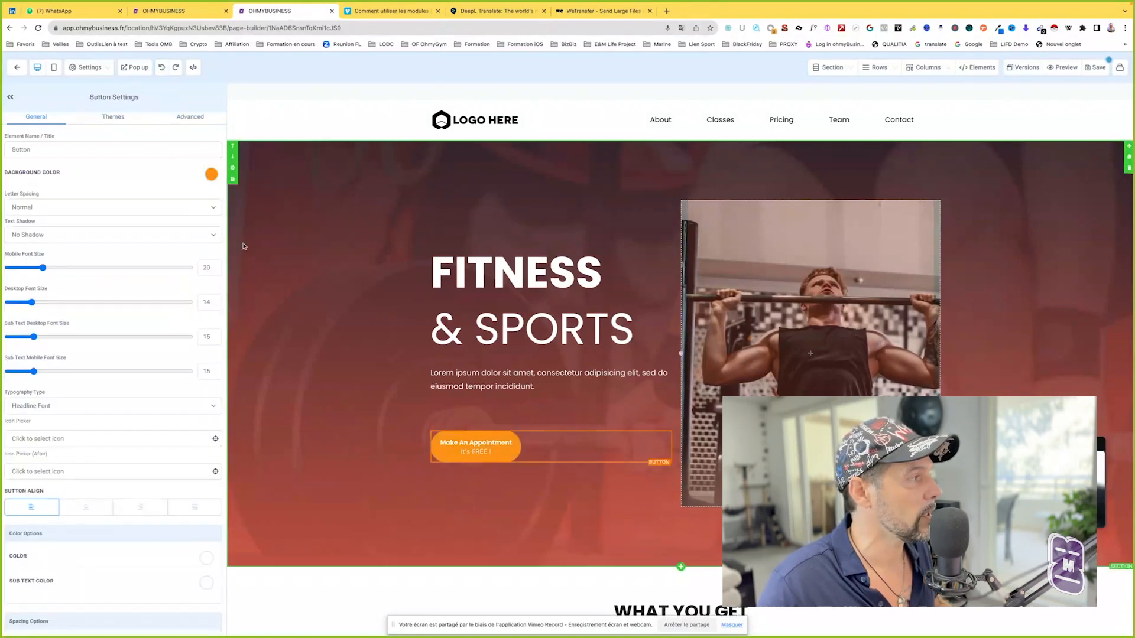
left_click(59, 208)
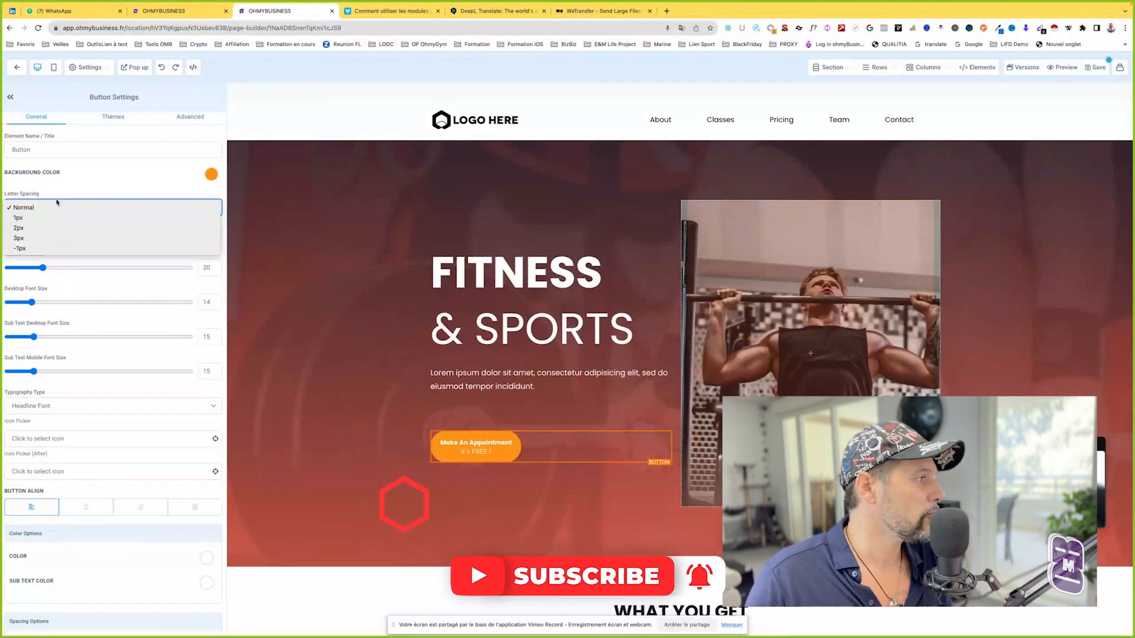
left_click(36, 228)
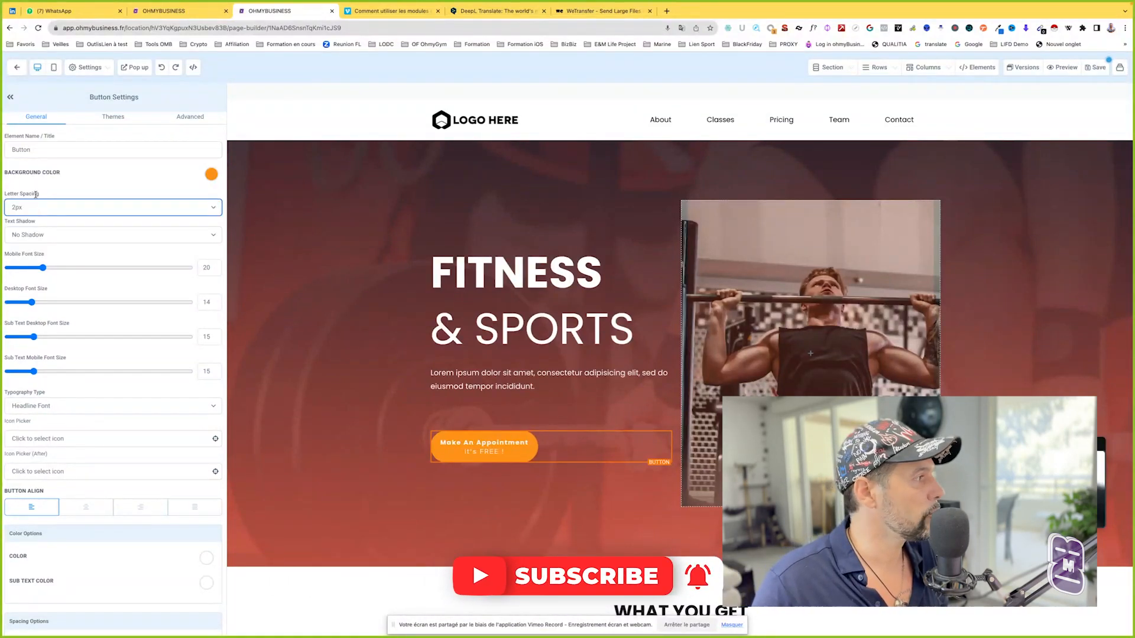
left_click(36, 209)
left_click(28, 187)
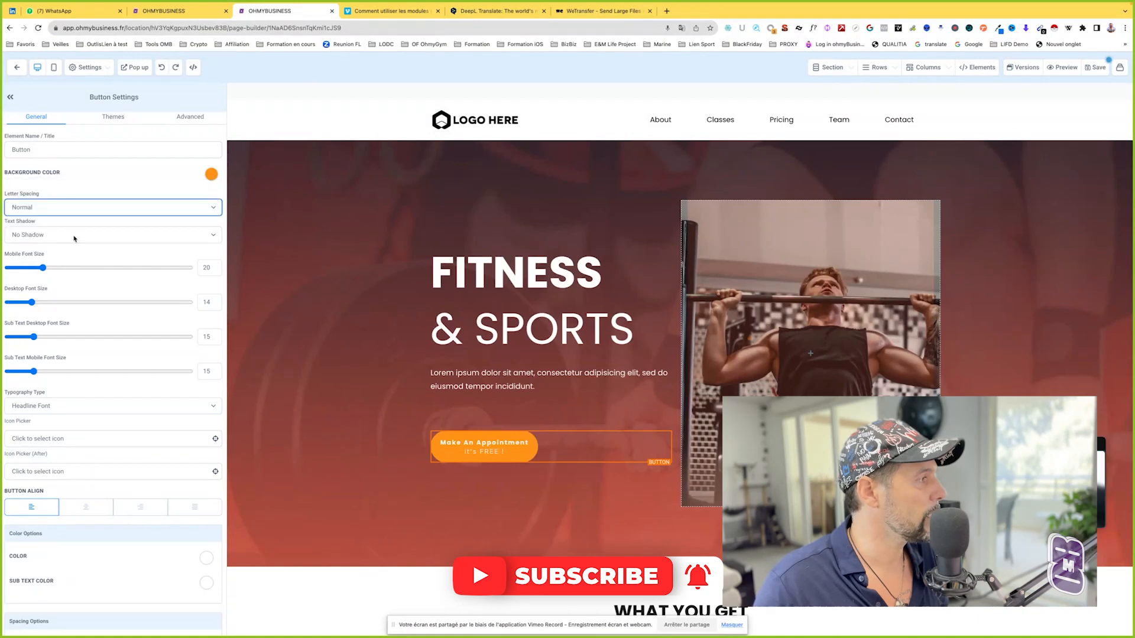
- Give the button text a Strong Shadow and set its desktop font size to 44
left_click(57, 236)
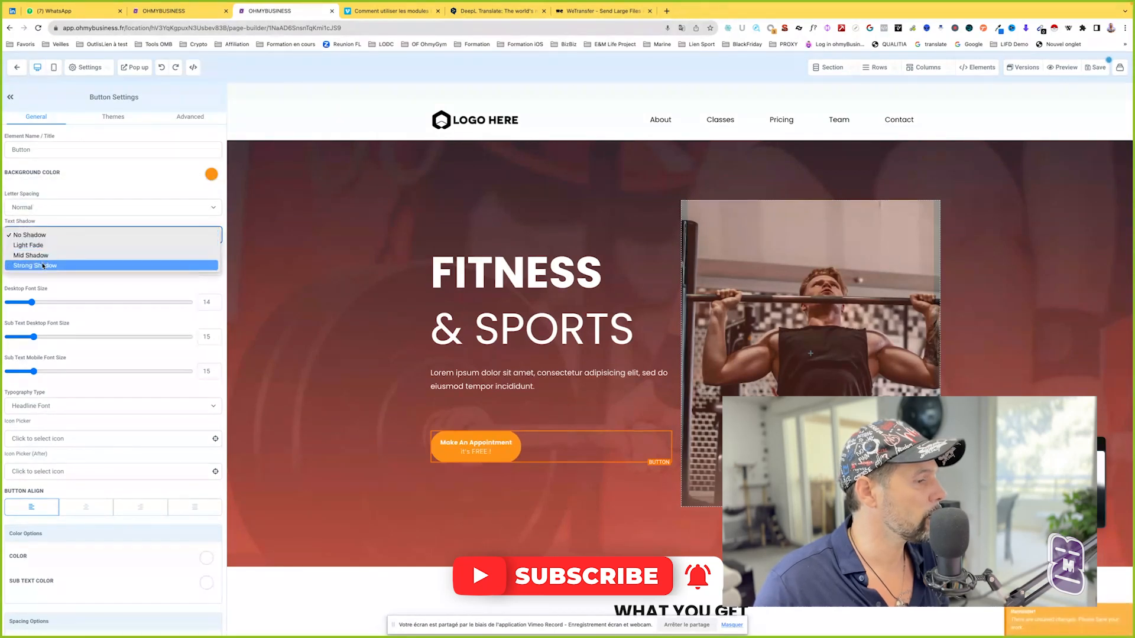
left_click(43, 265)
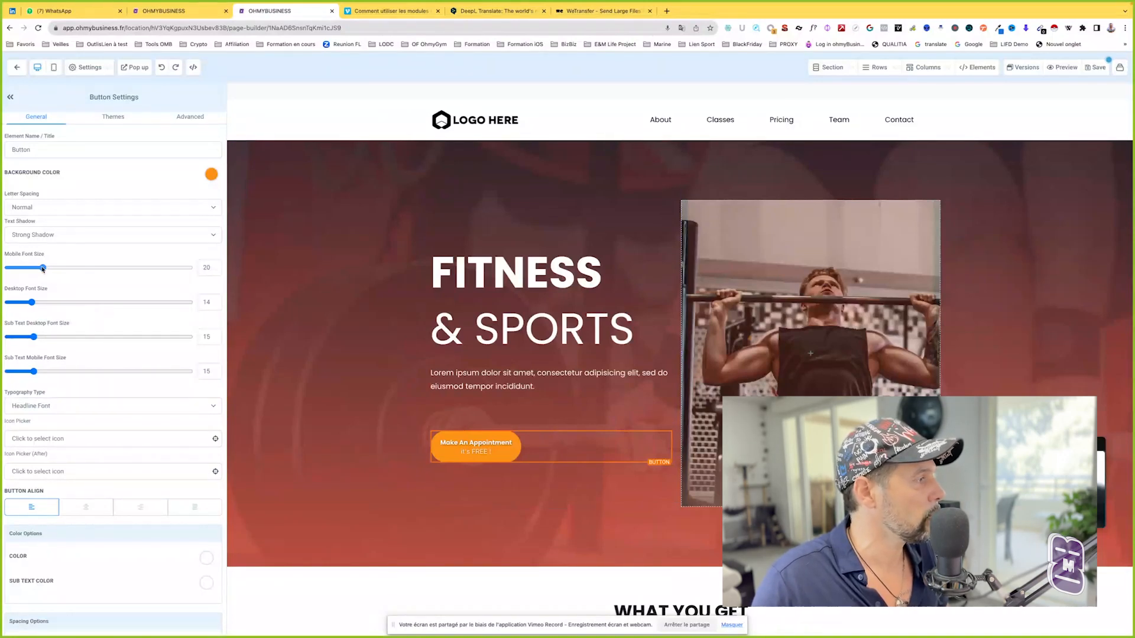
left_click_drag(63, 304, 86, 302)
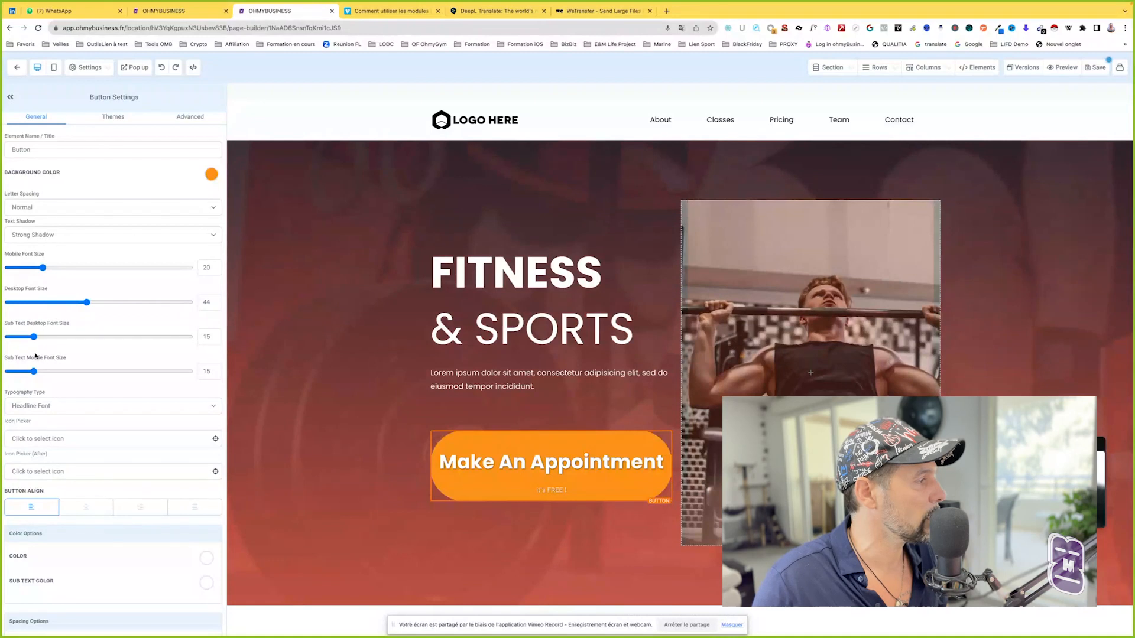
- Set the button's sub-text desktop font size to 46 and check the page in mobile view
left_click_drag(34, 337, 92, 338)
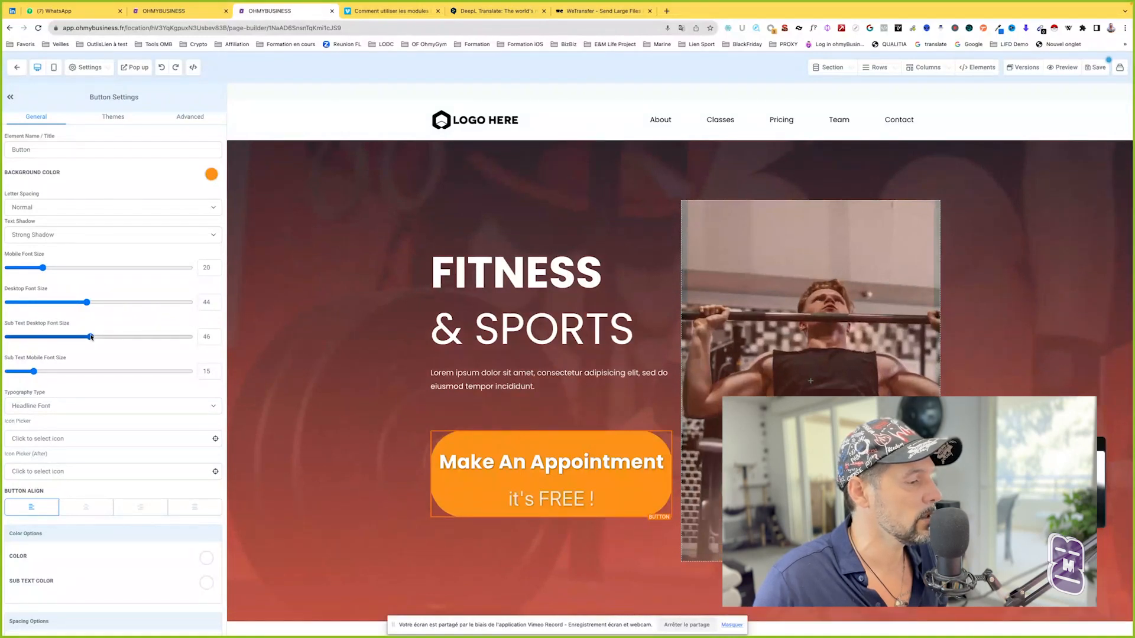
left_click(53, 68)
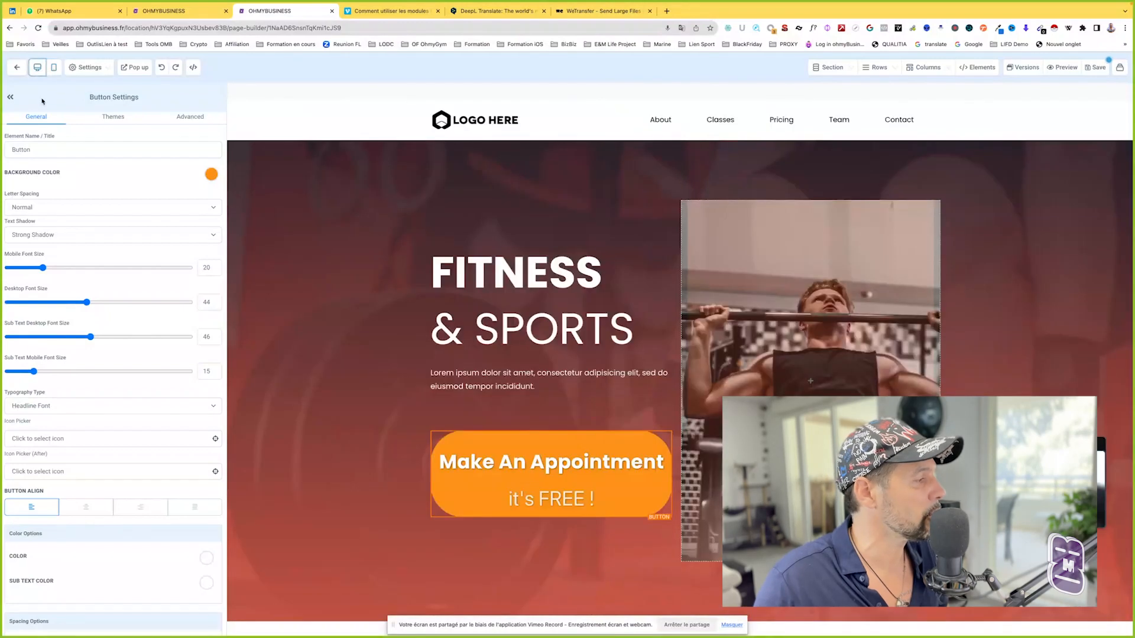
left_click(37, 68)
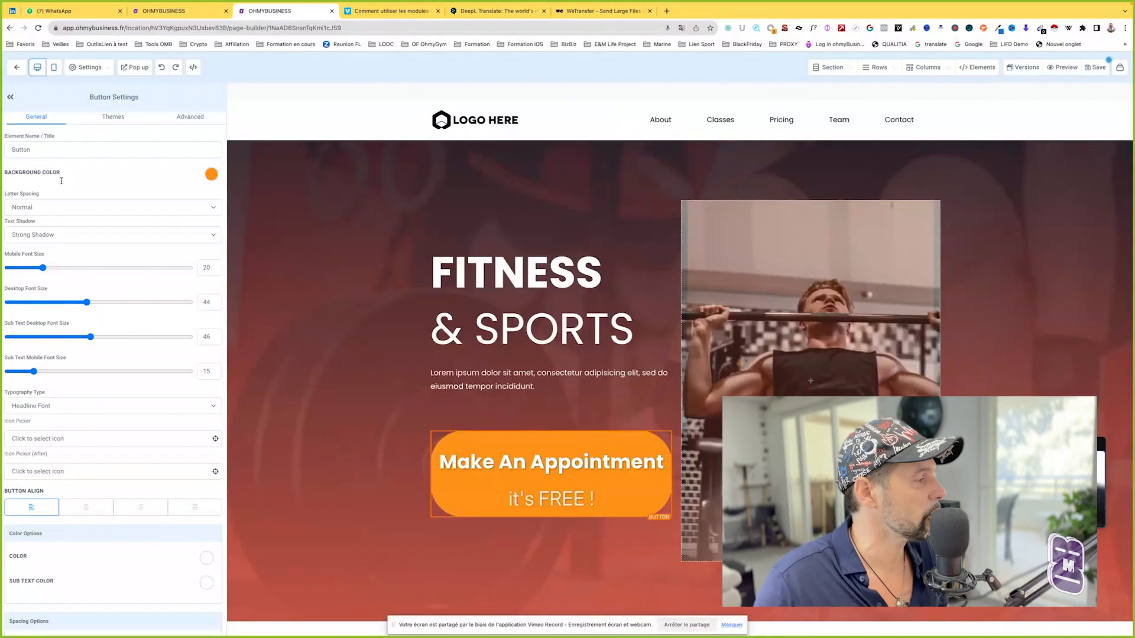
- Reduce the button's desktop font sizes to 17 for text and 20 for sub-text, and undo the font size changes
left_click(37, 303)
left_click(43, 336)
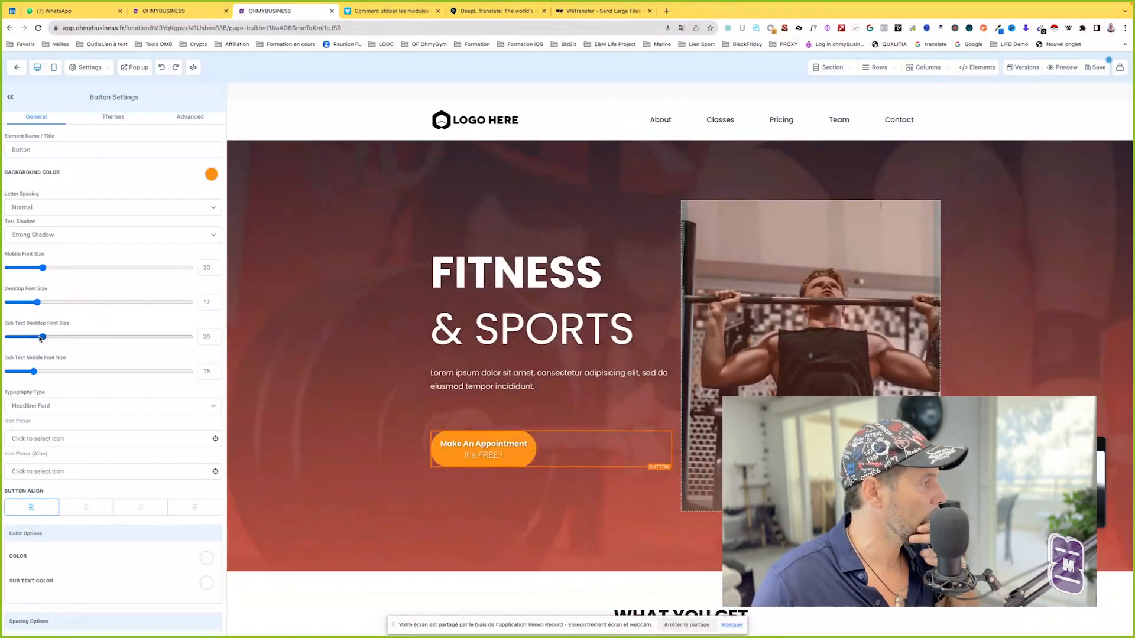
left_click(161, 67)
left_click(160, 68)
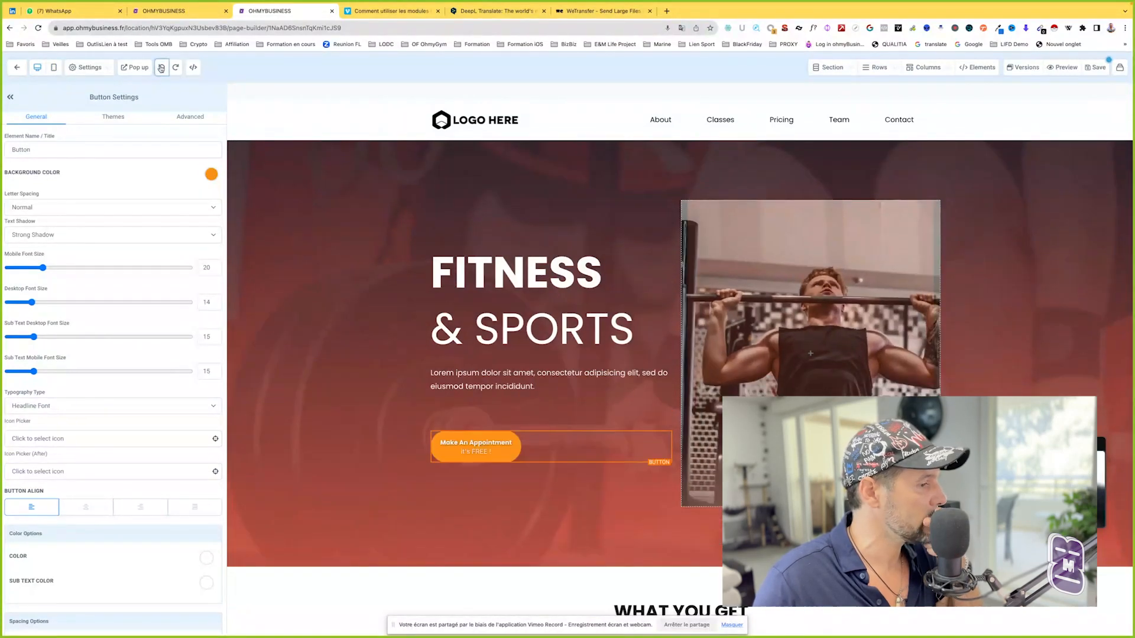
- Examine the button's typography type choices and the page-level typography setting
scroll(124, 346, "down", 2)
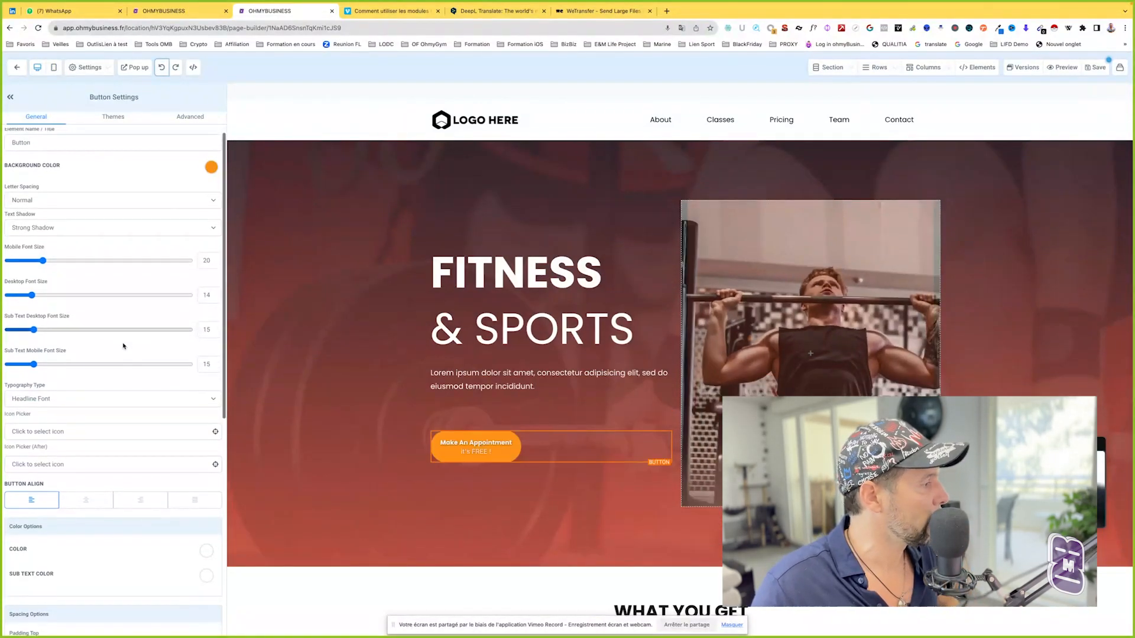
left_click(84, 357)
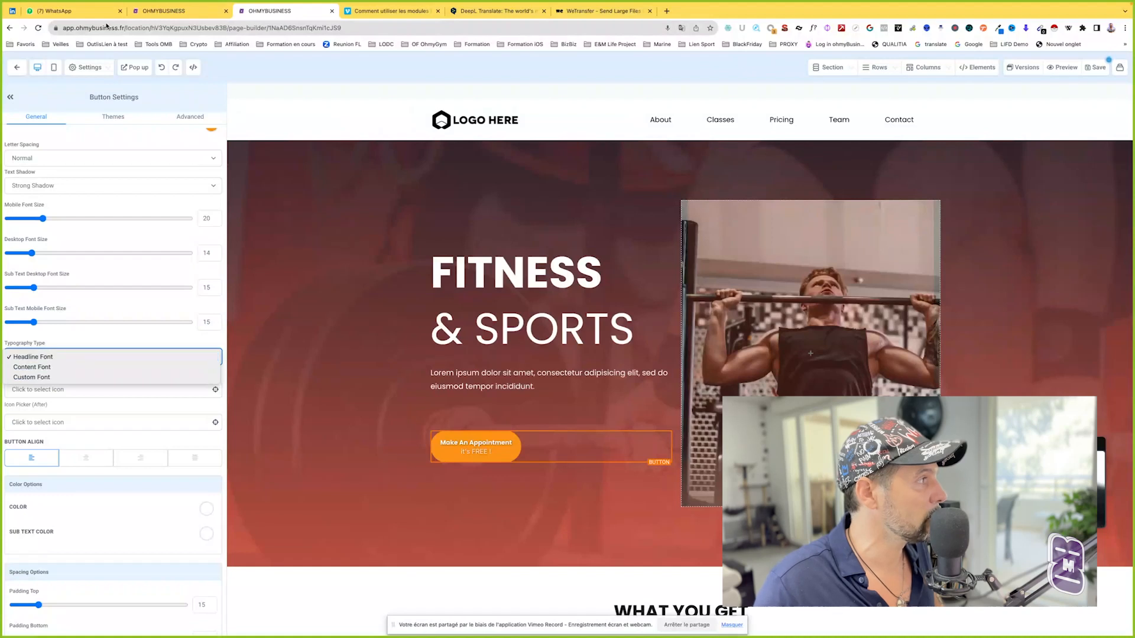
left_click(99, 69)
left_click(99, 70)
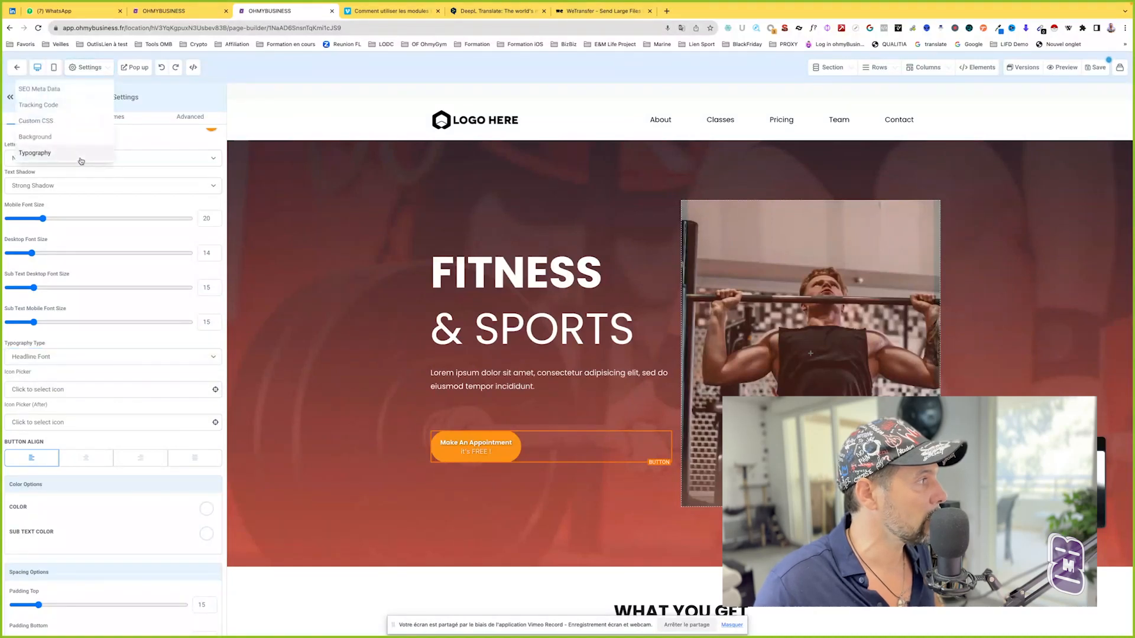
left_click(51, 359)
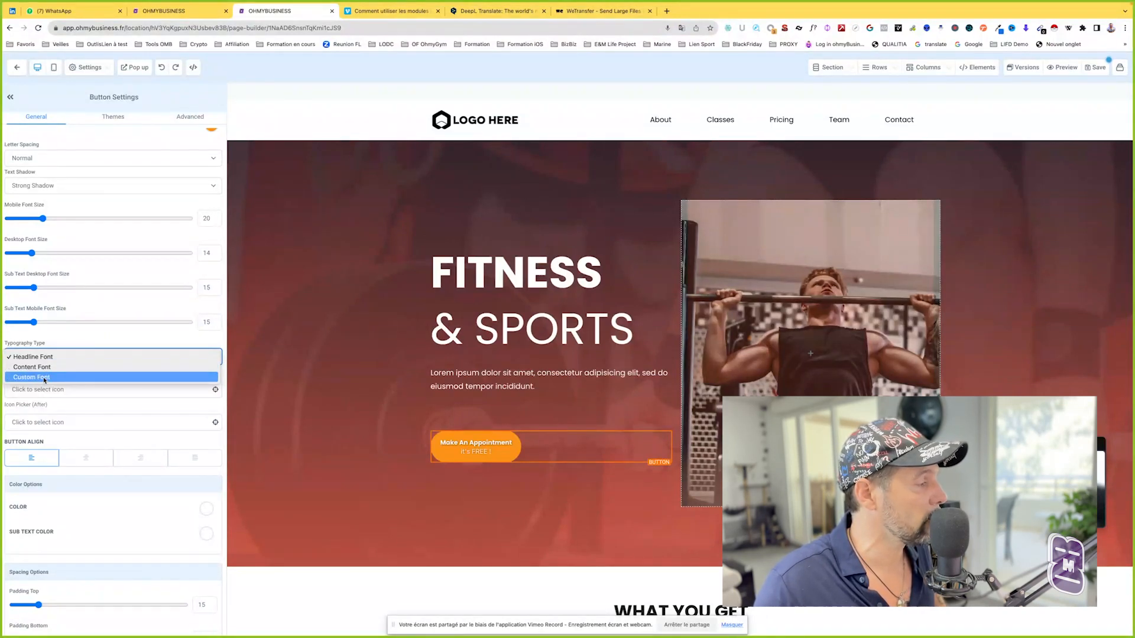
left_click(95, 67)
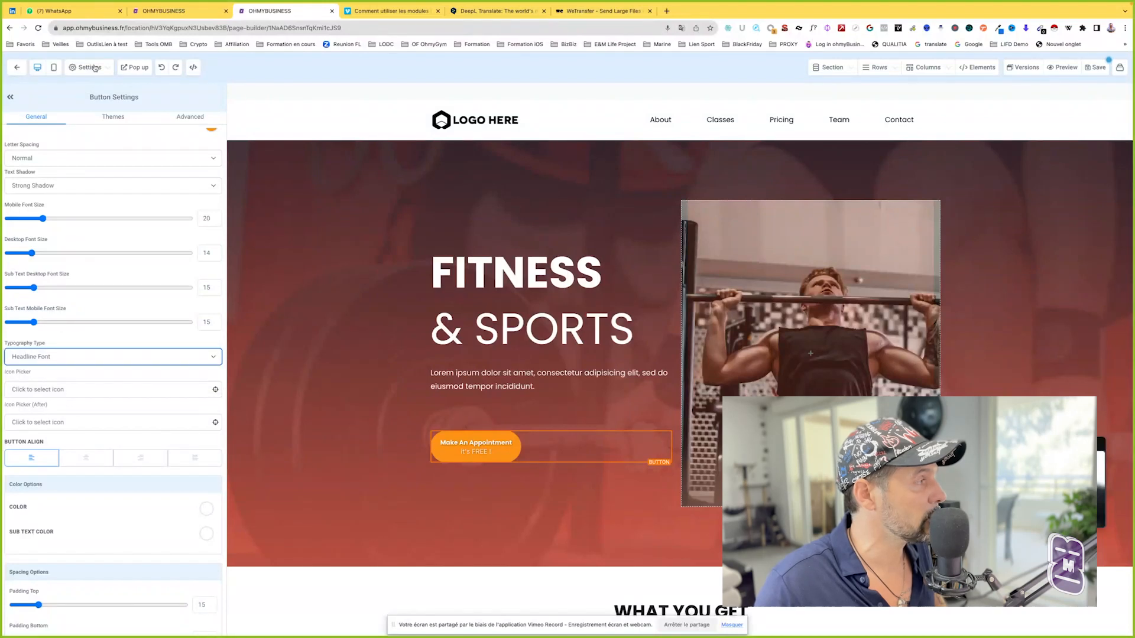
left_click(94, 67)
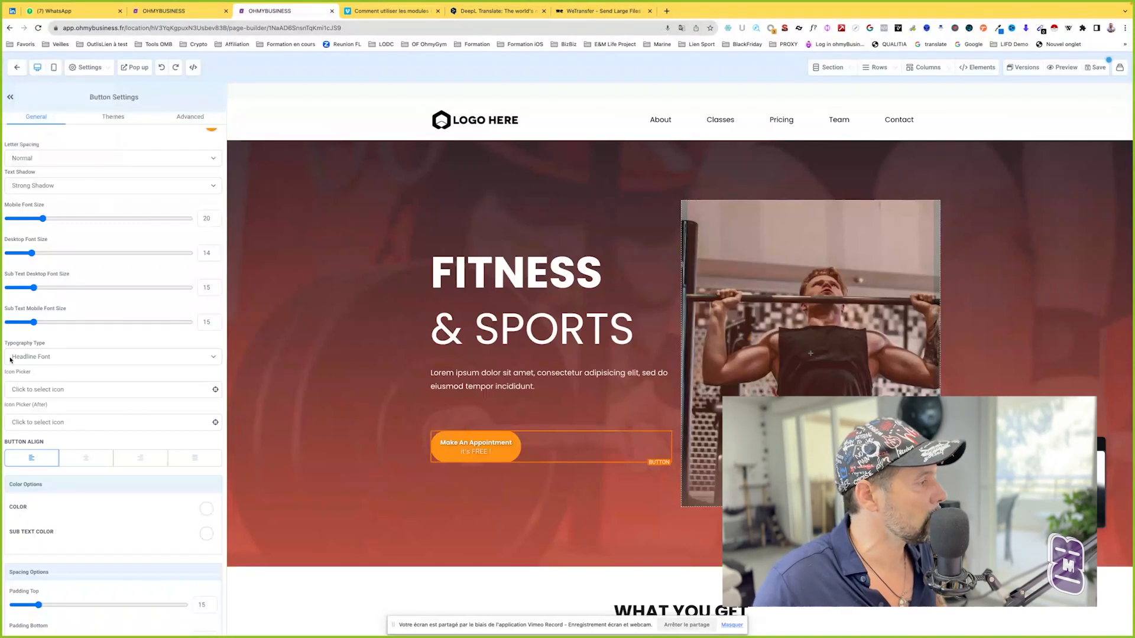
- Search the icon library and add the gift icon before the button's text
scroll(43, 360, "down", 1)
left_click(42, 362)
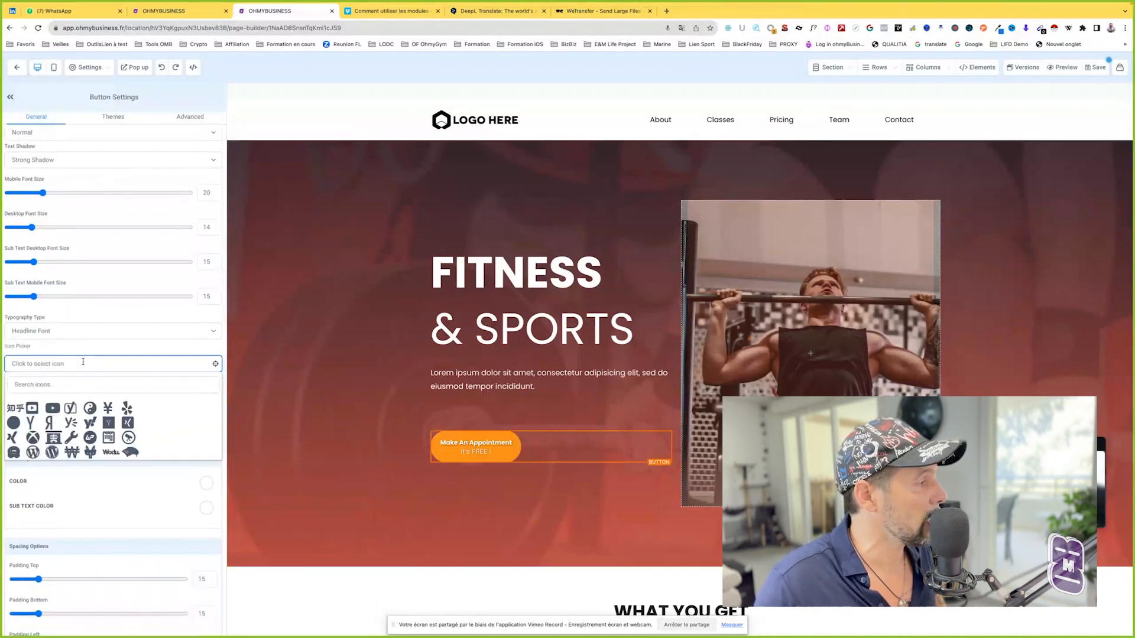
left_click(74, 387)
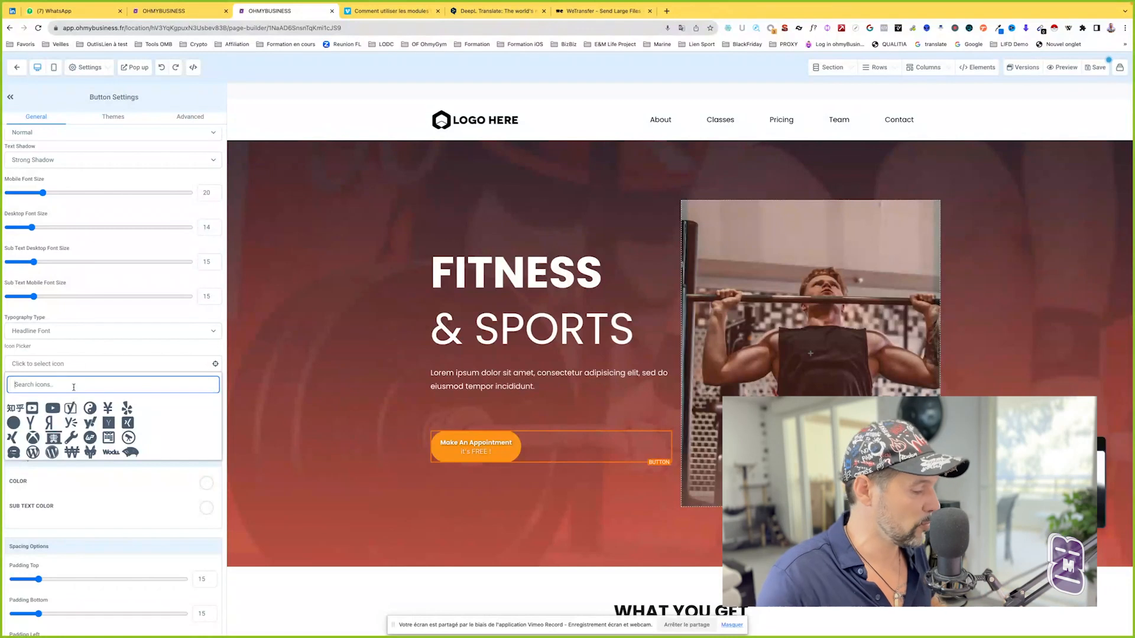
type("inst")
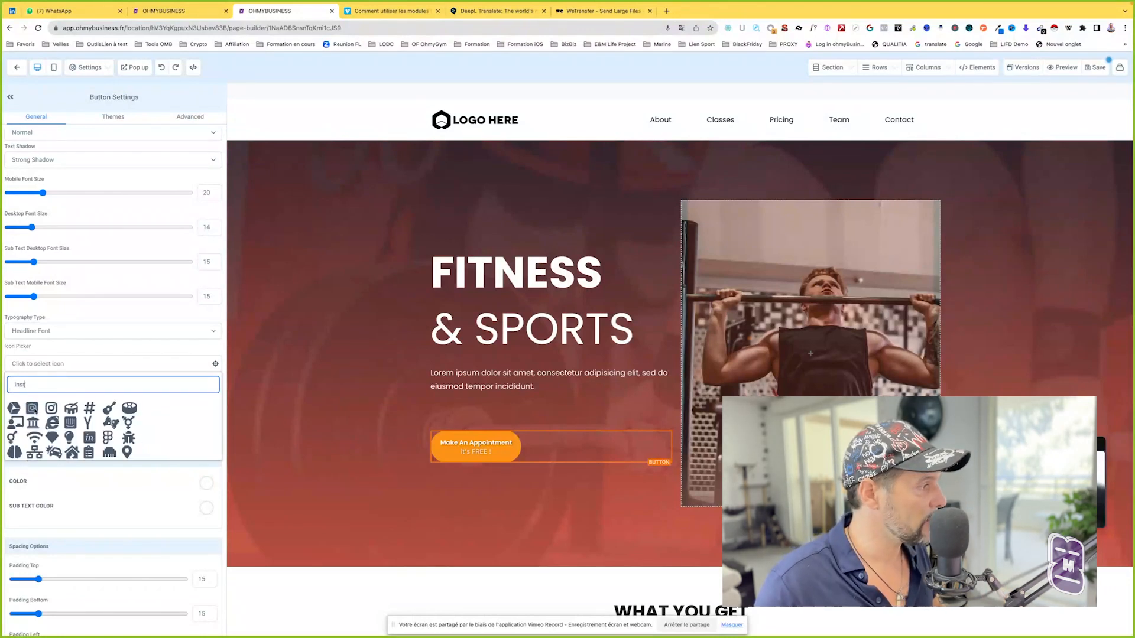
double_click(34, 385)
type("gym")
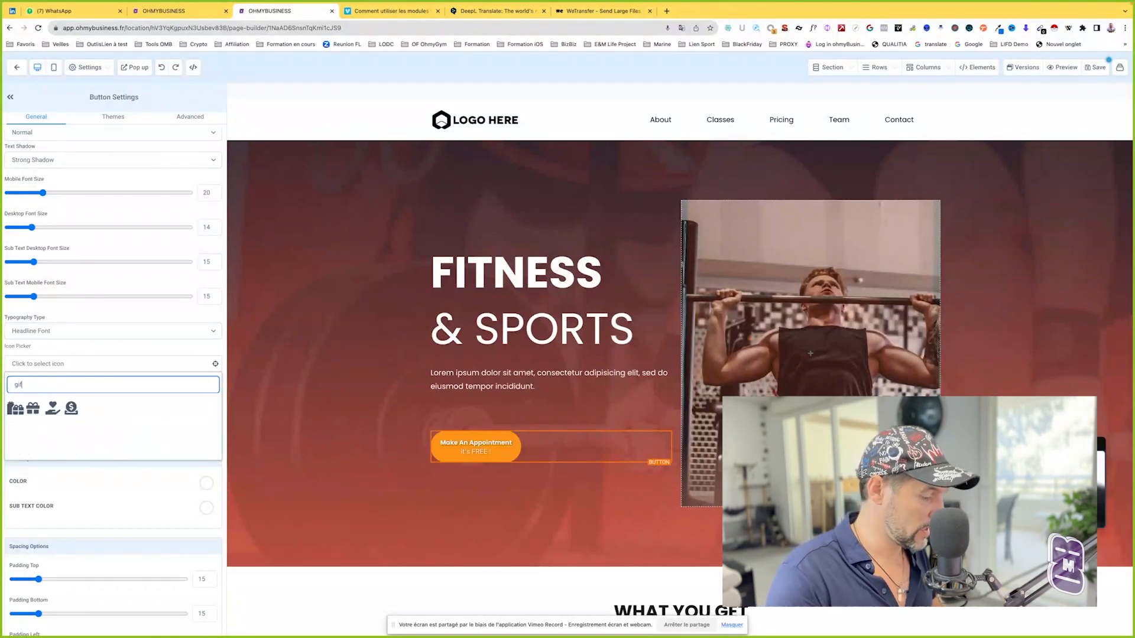
left_click(32, 411)
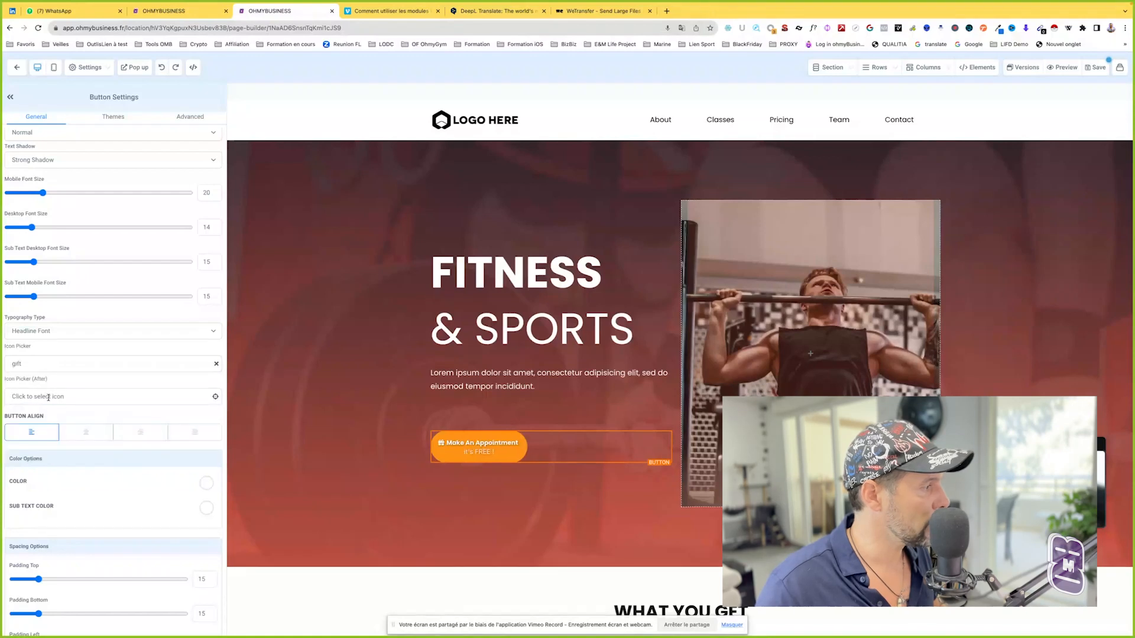
- Search the after-text icons for "yes" and add the thumbs-up icon behind the button's text
left_click(49, 396)
left_click(57, 417)
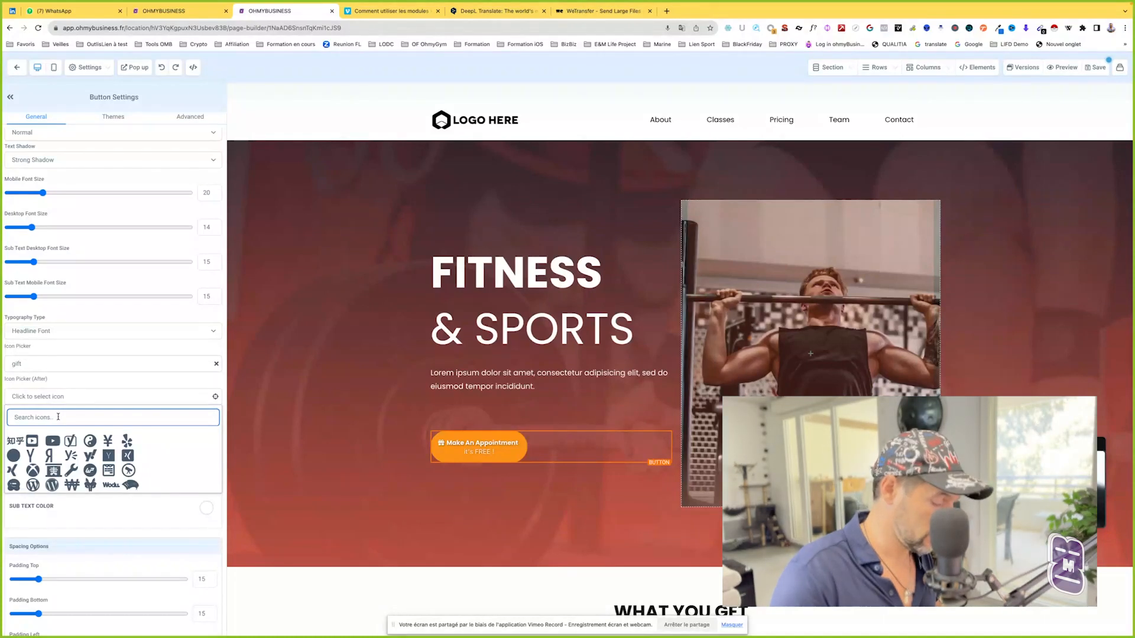
type("yes")
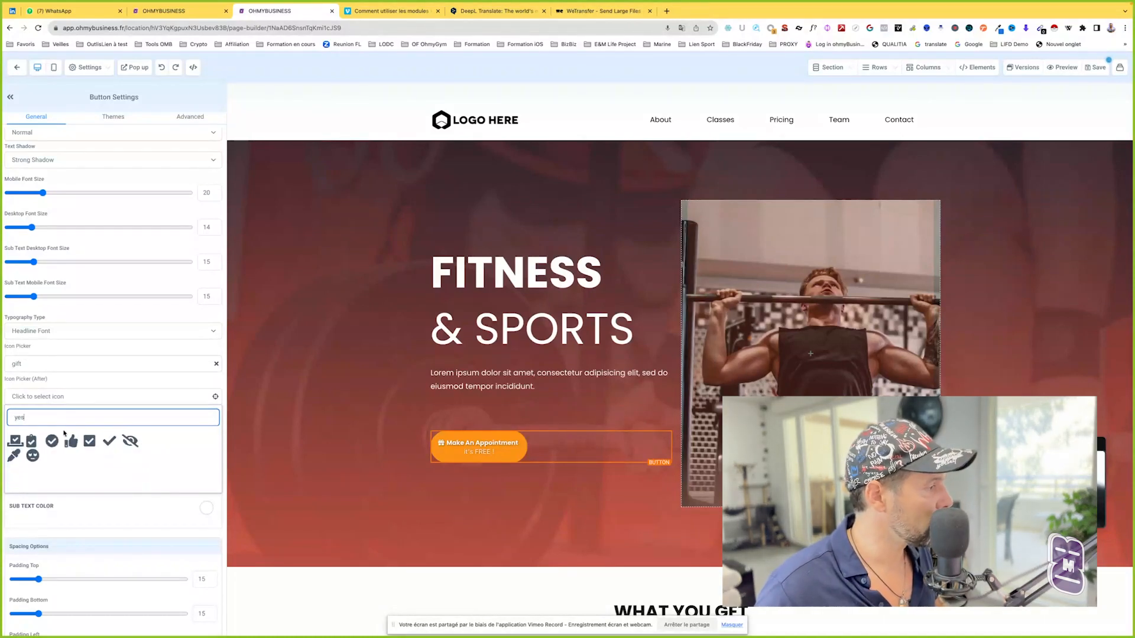
left_click(69, 441)
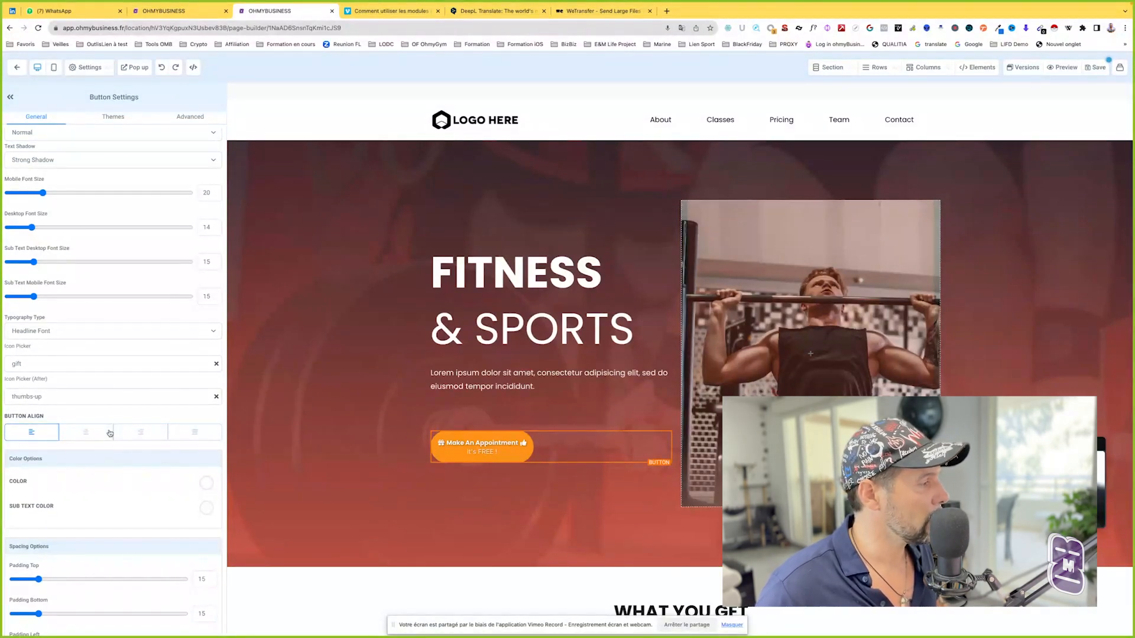
- Try red as the button's text color and return it to white
scroll(109, 433, "down", 3)
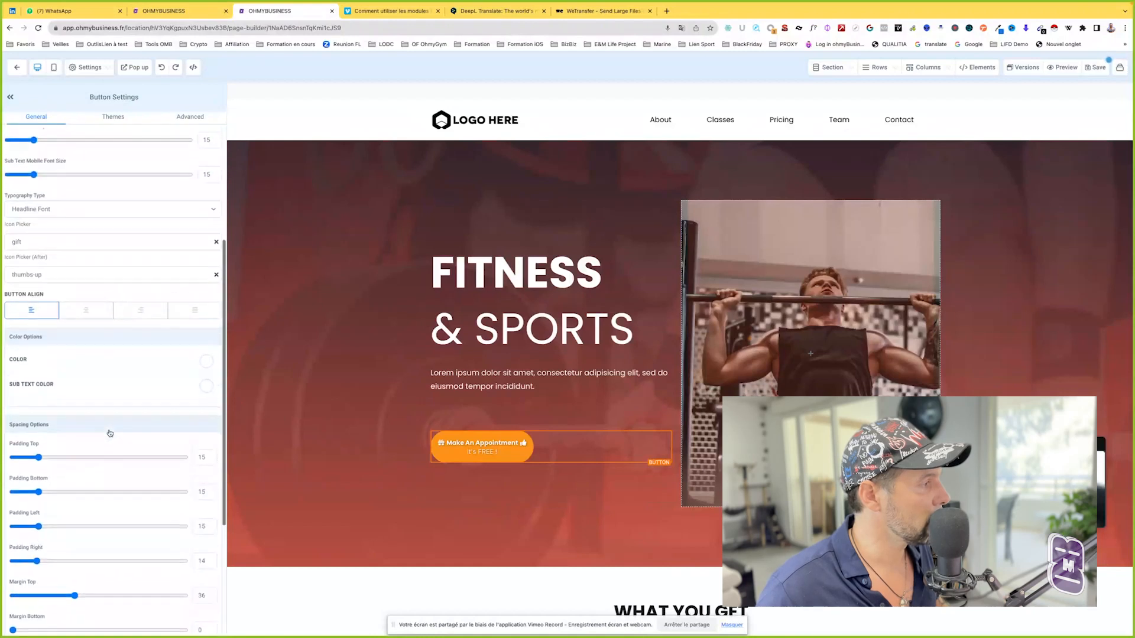
scroll(109, 434, "up", 1)
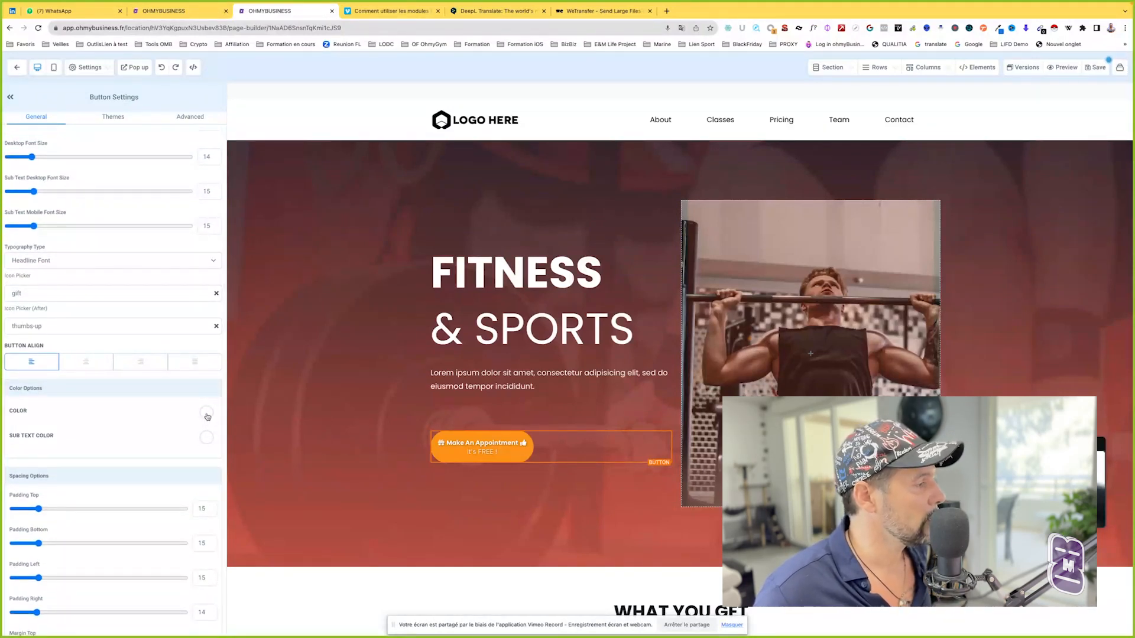
left_click(206, 414)
left_click(102, 431)
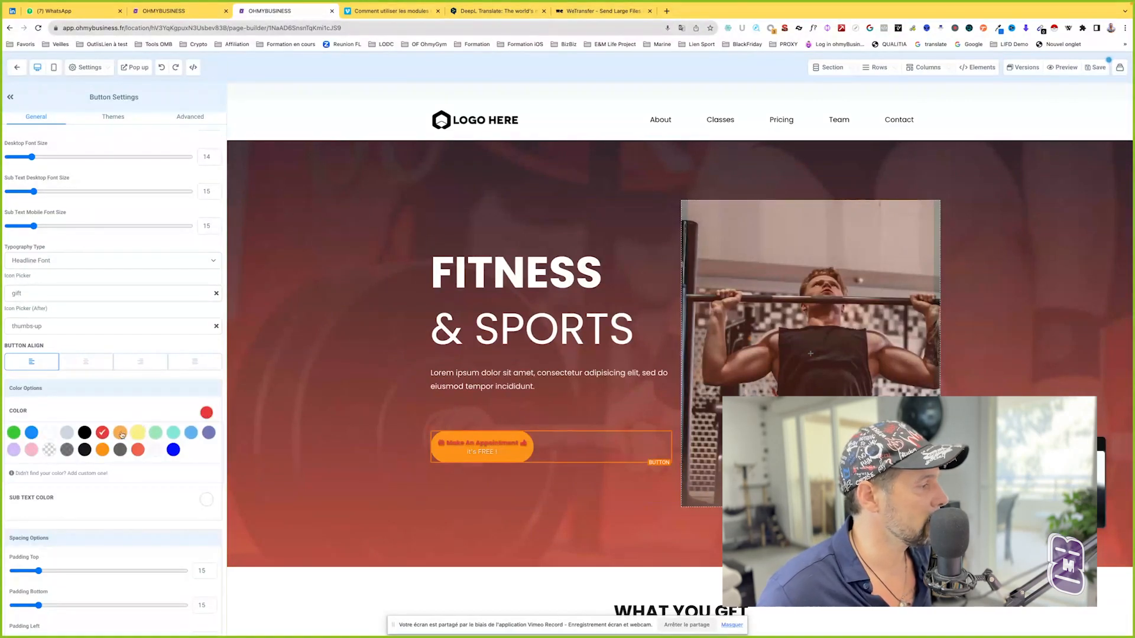
left_click(49, 433)
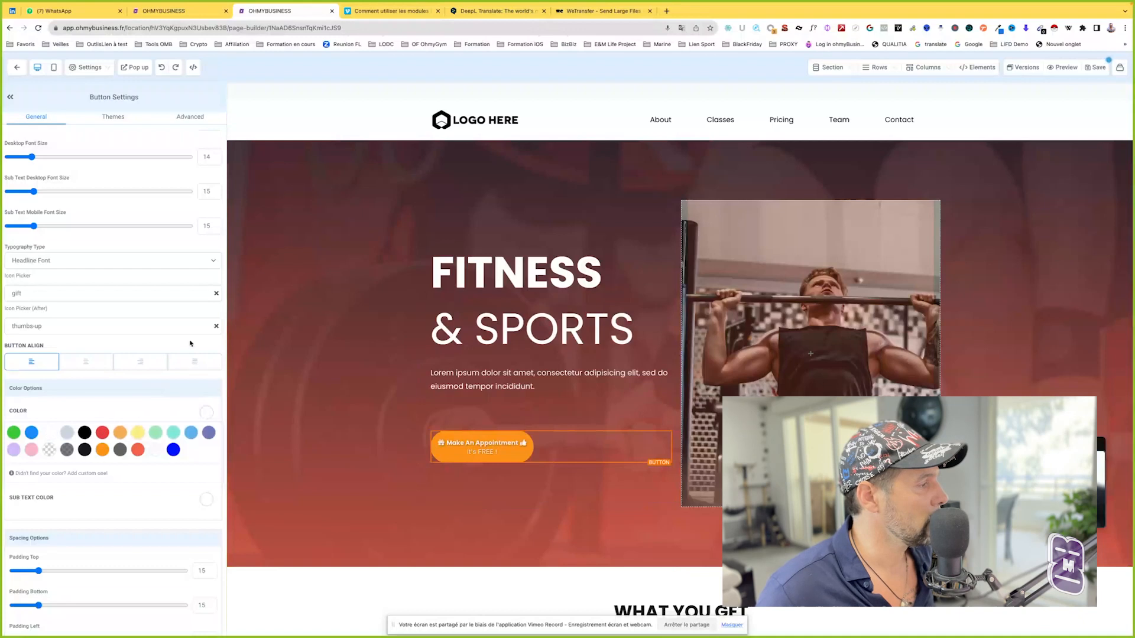
- Try the different button alignments and center the Make An Appointment button
left_click(84, 363)
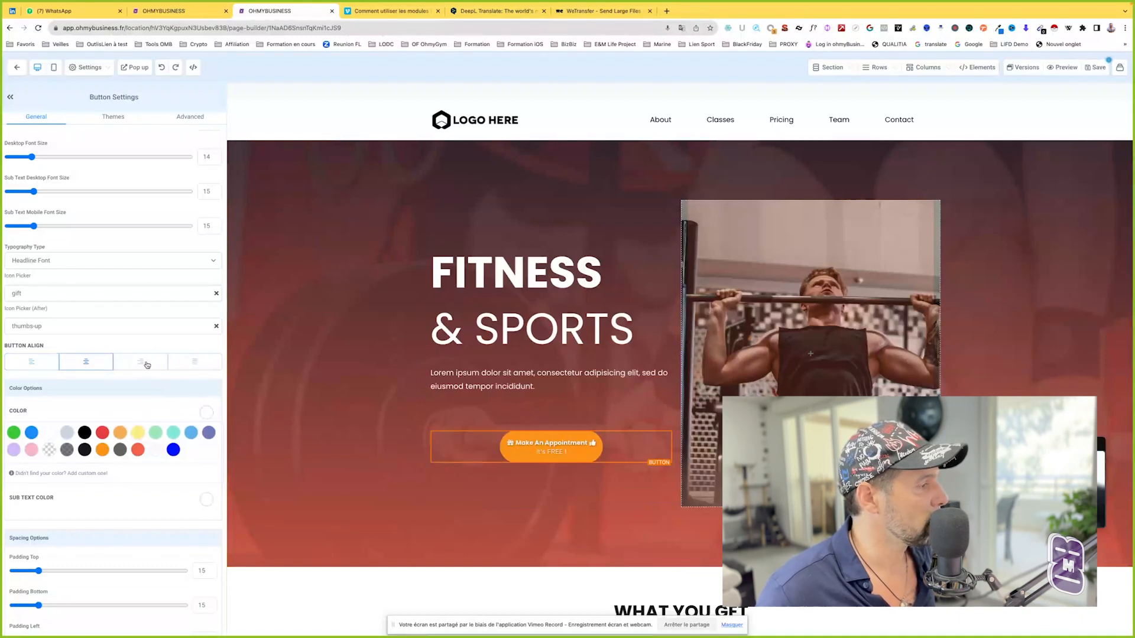
left_click(146, 364)
left_click(199, 363)
left_click(81, 361)
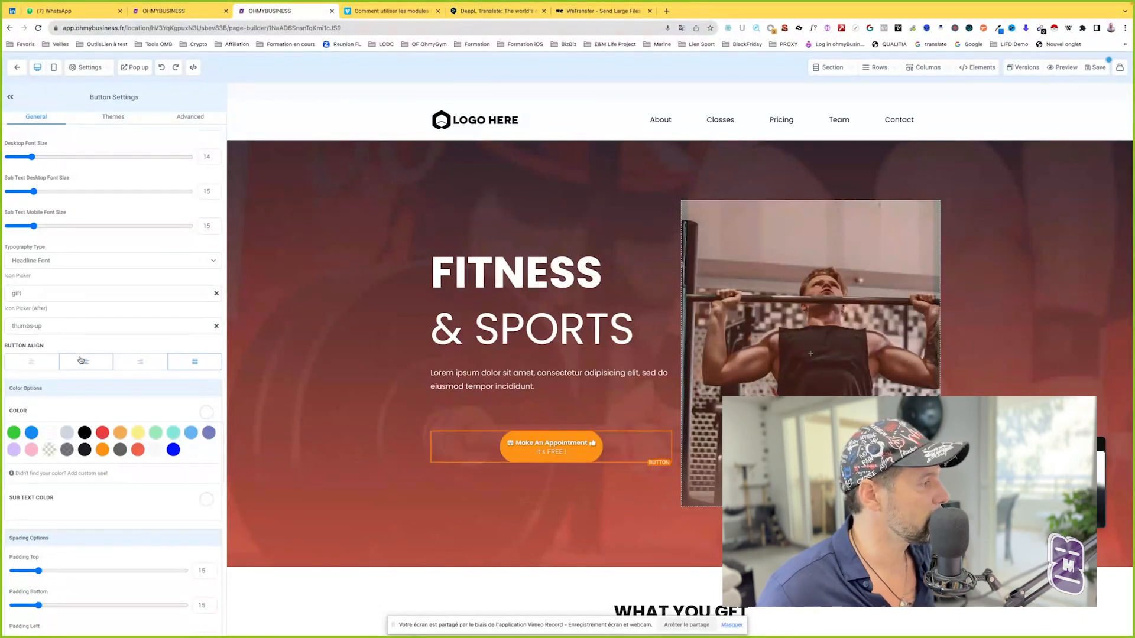
- Set the button's sub-text color to red
scroll(103, 330, "down", 1)
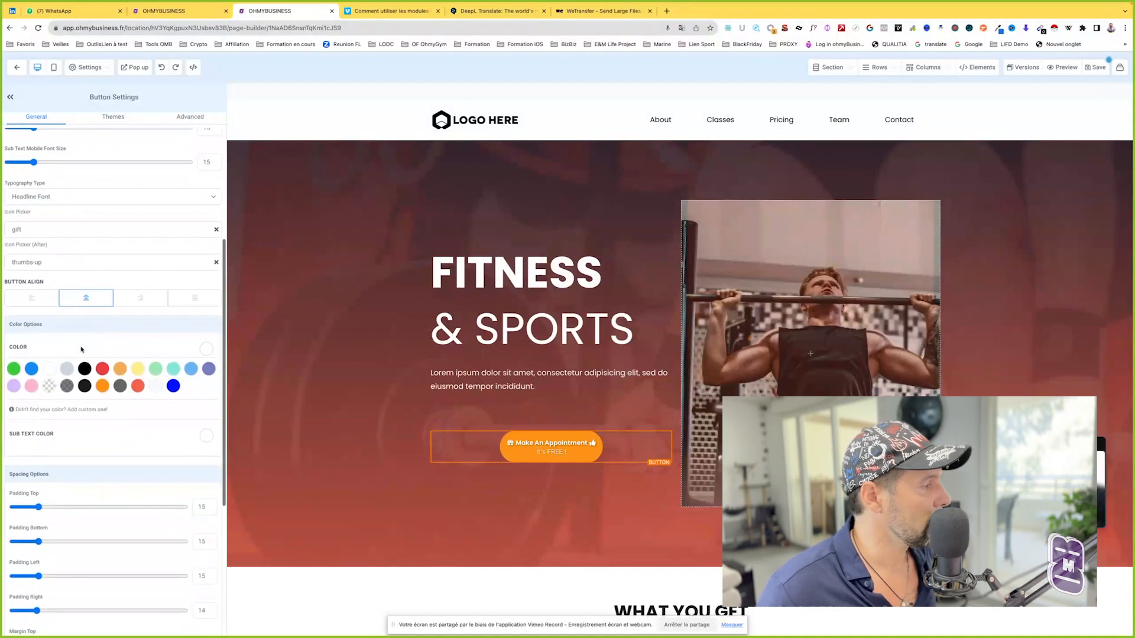
left_click(208, 351)
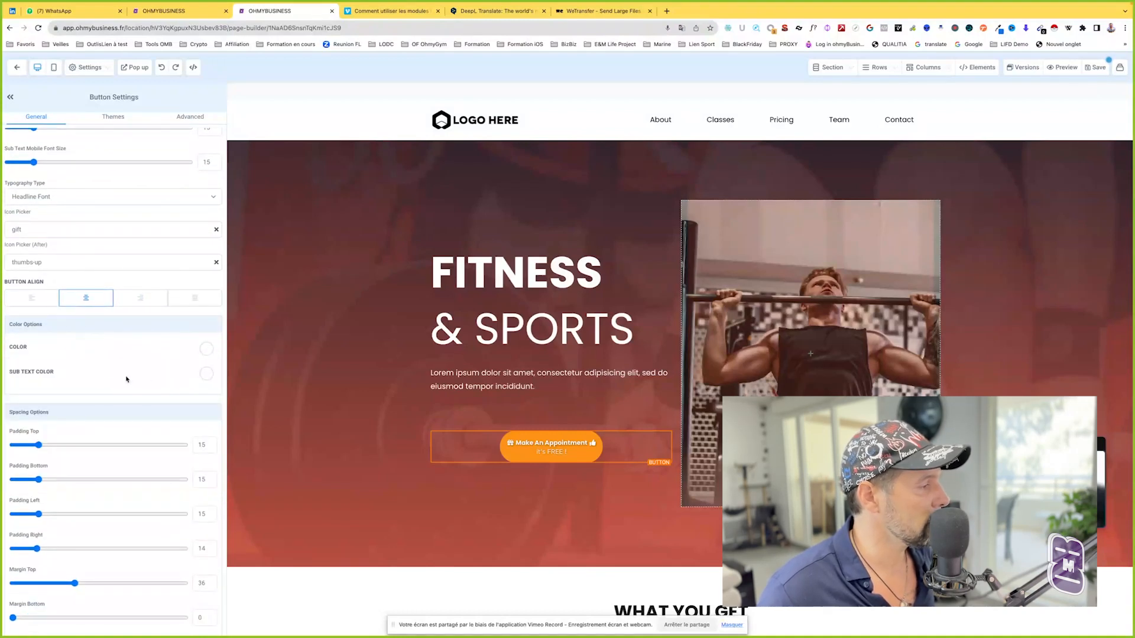
left_click(206, 374)
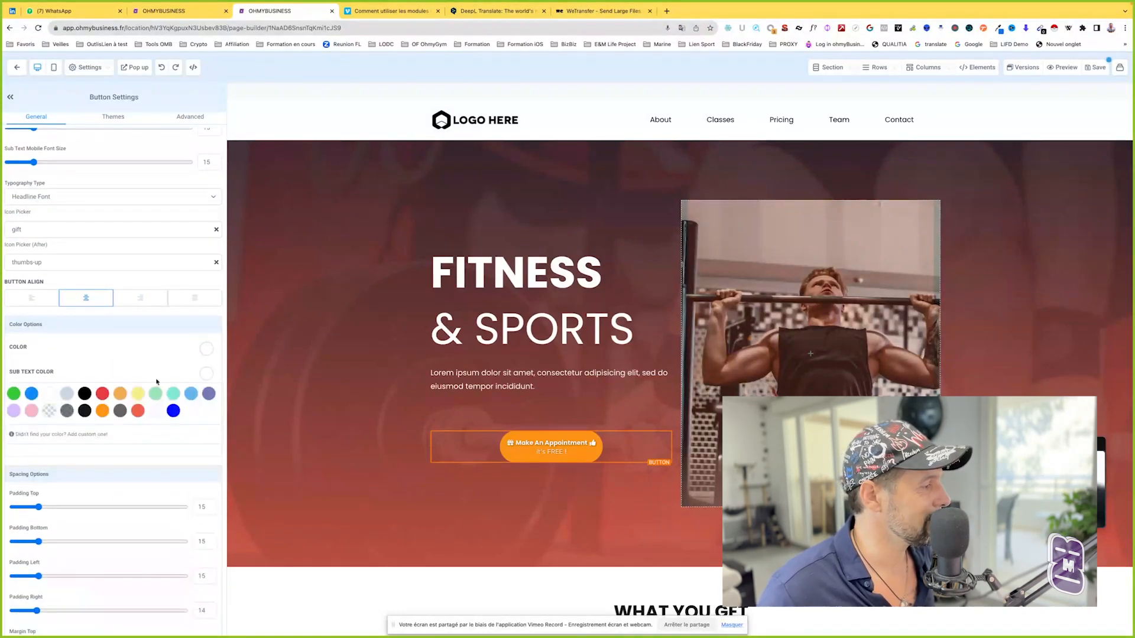
left_click(102, 393)
left_click(112, 371)
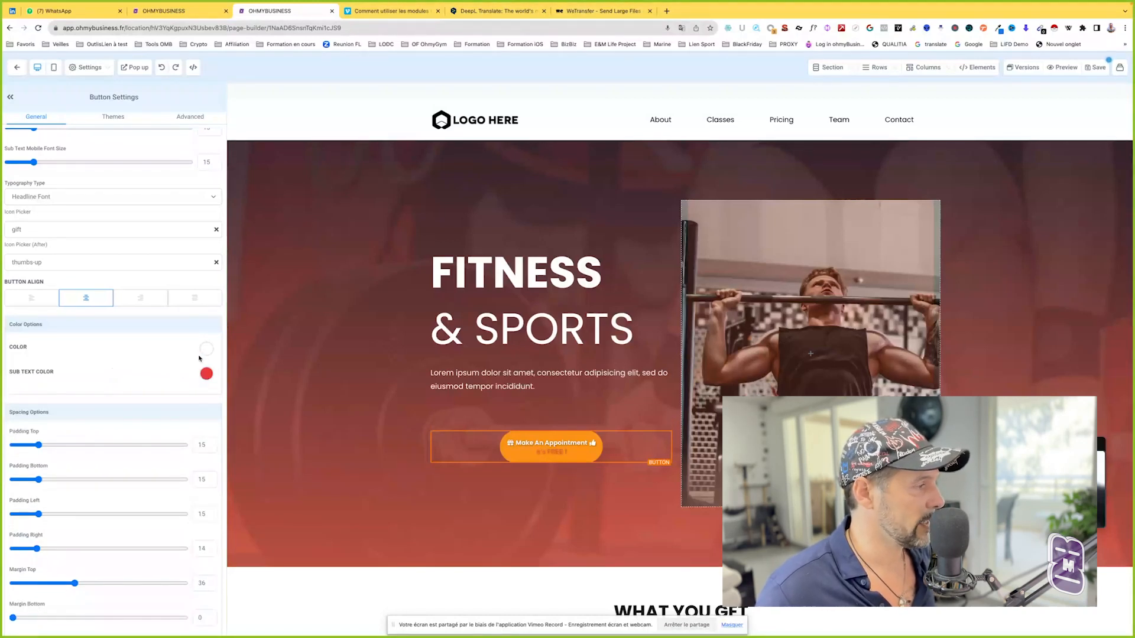
- Try larger top spacing on the button, and set its top padding to 17 and top margin to 15
scroll(92, 408, "down", 1)
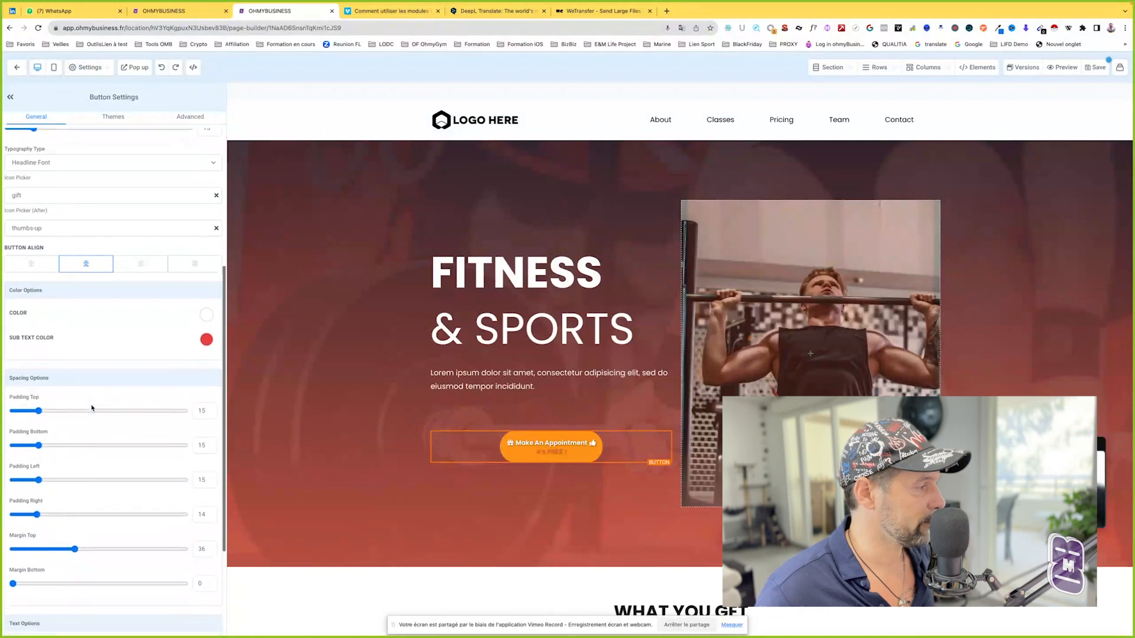
left_click(93, 401)
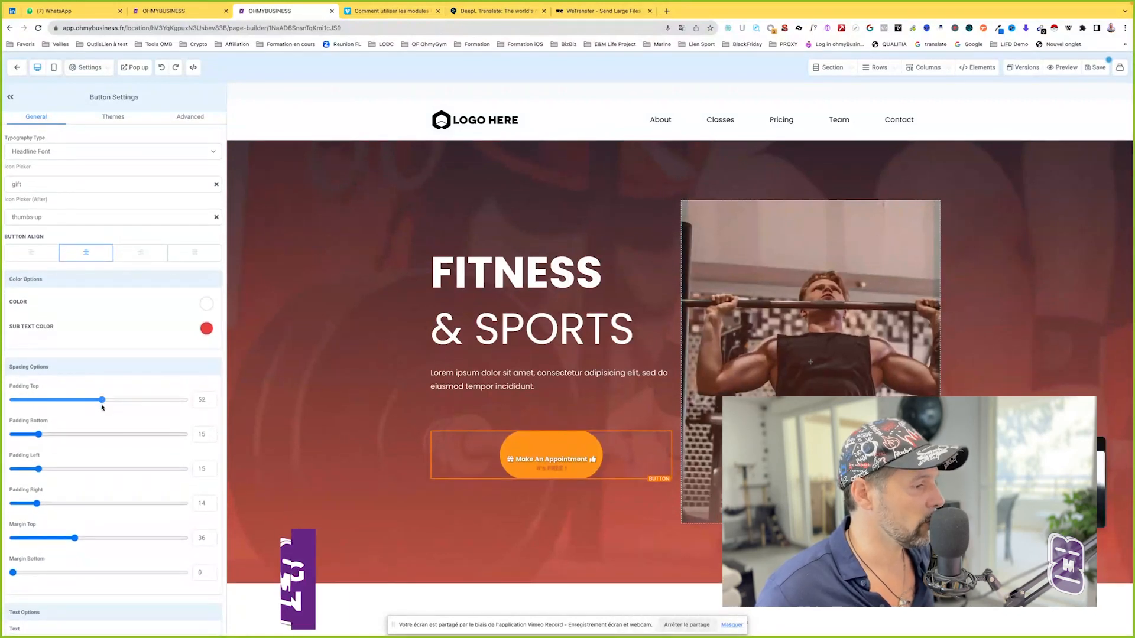
left_click(42, 401)
left_click(141, 537)
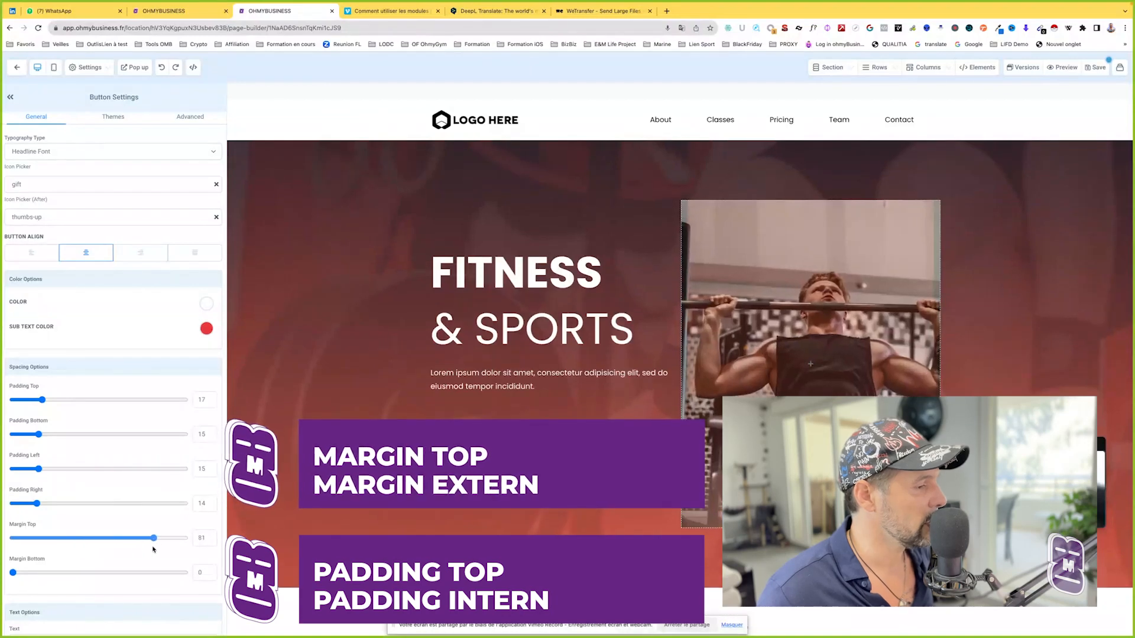
left_click_drag(141, 538, 38, 536)
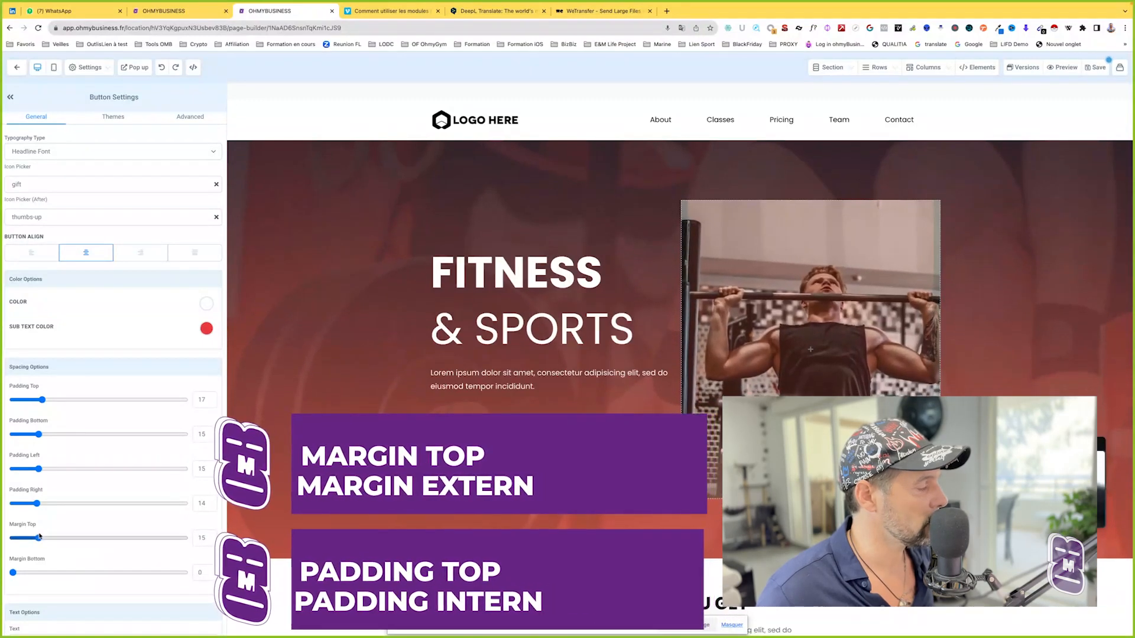
- Locate the button's text and sub-text fields and select their contents
scroll(49, 532, "down", 3)
left_click(39, 515)
triple_click(40, 515)
double_click(38, 544)
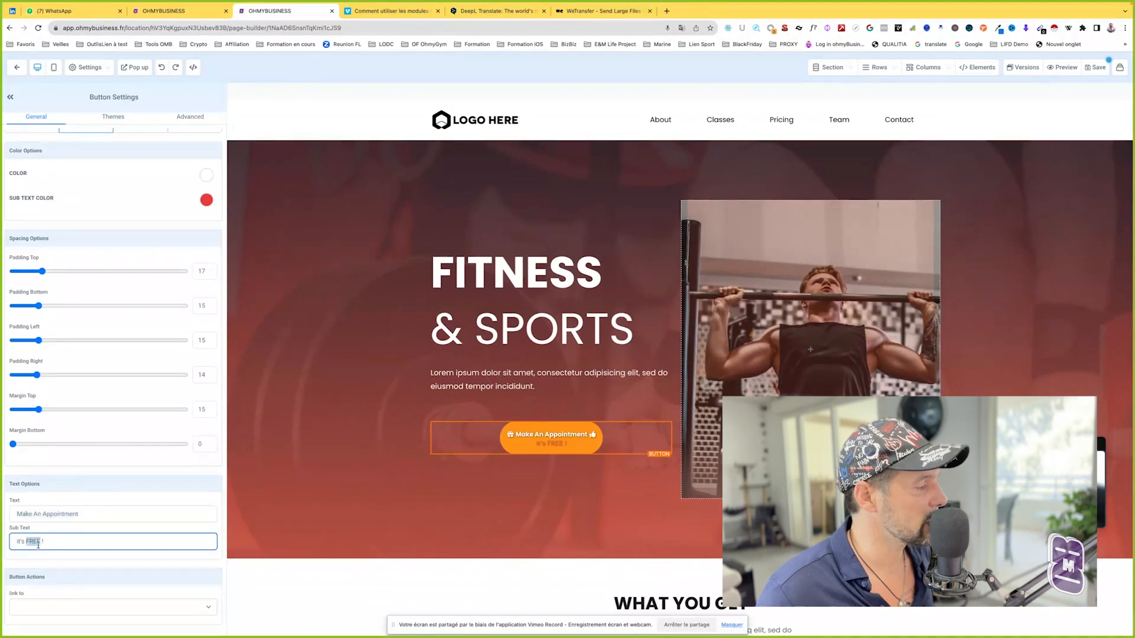
- Try Website URL as the button's link action and change it to Hide elements
left_click(128, 609)
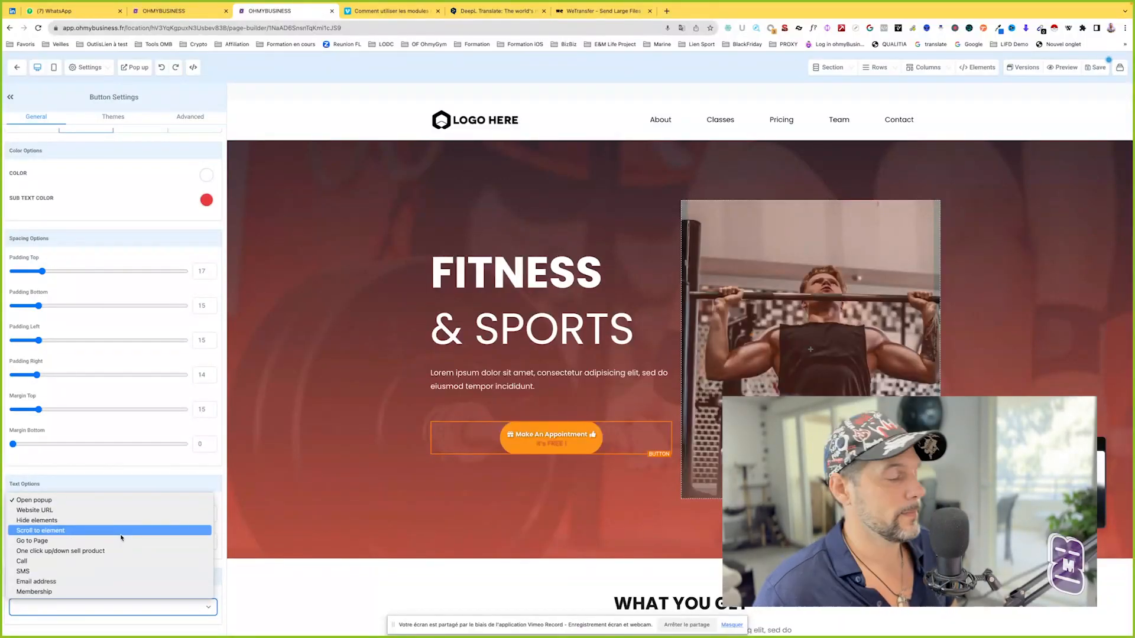
left_click(54, 509)
scroll(54, 547, "down", 1)
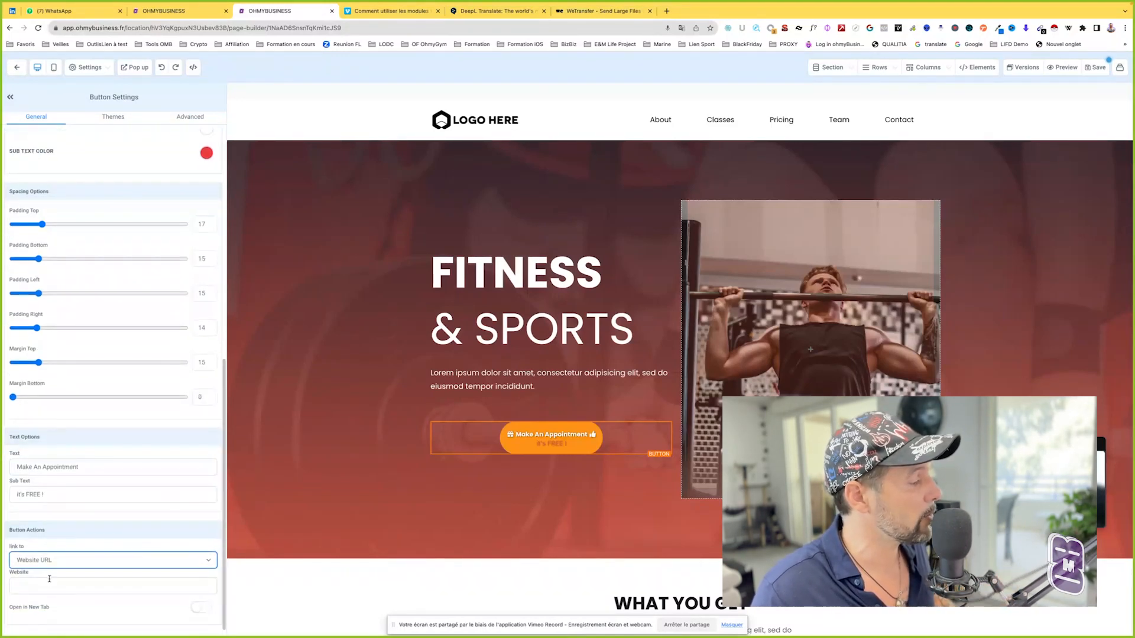
left_click(48, 582)
left_click(33, 562)
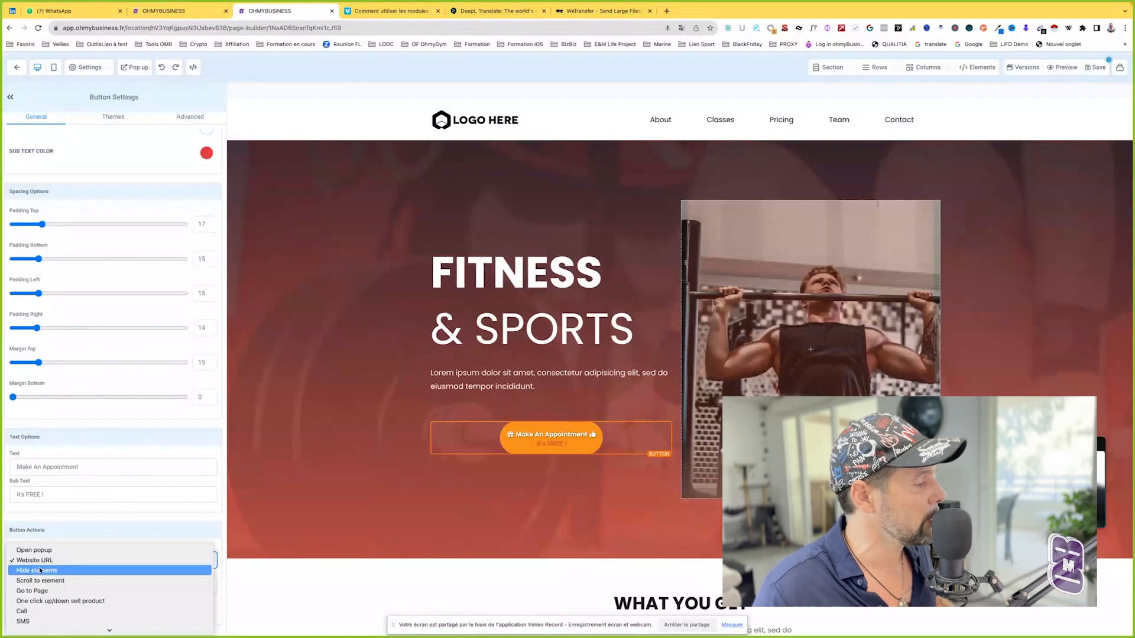
left_click(40, 571)
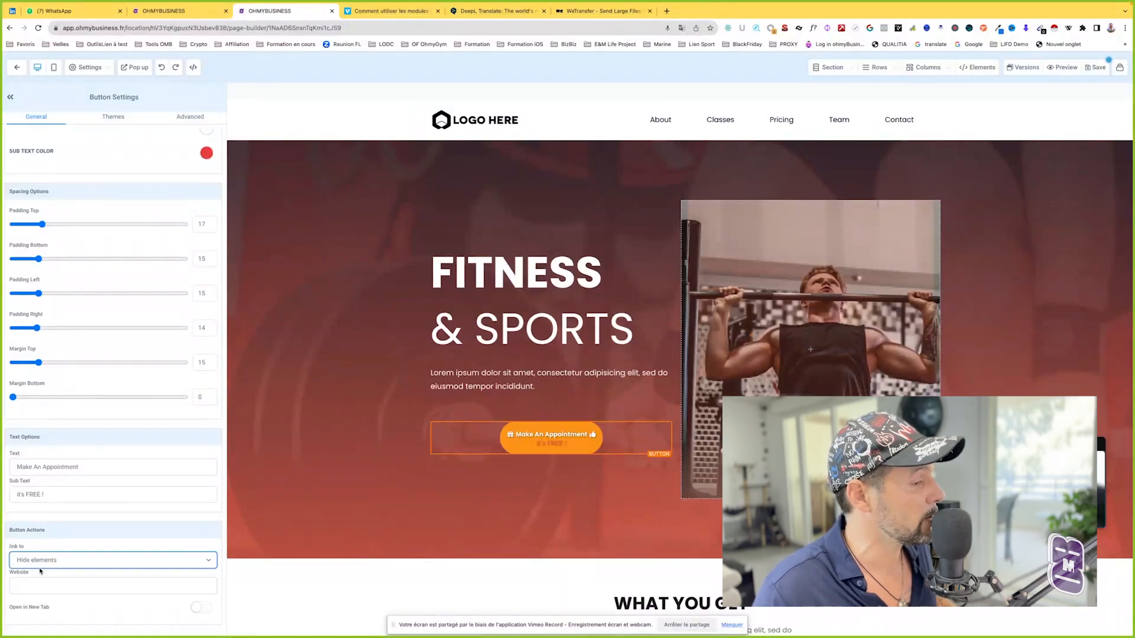
- View the elements offered for Hide elements, and change the button's link action to Scroll to element
left_click(95, 603)
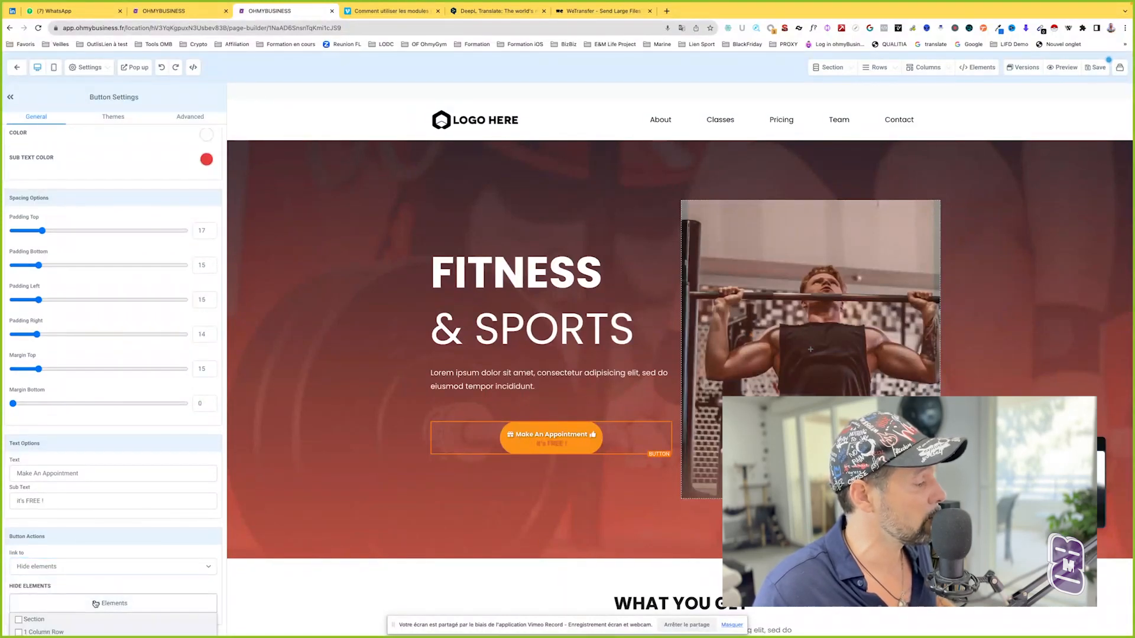
scroll(95, 604, "down", 2)
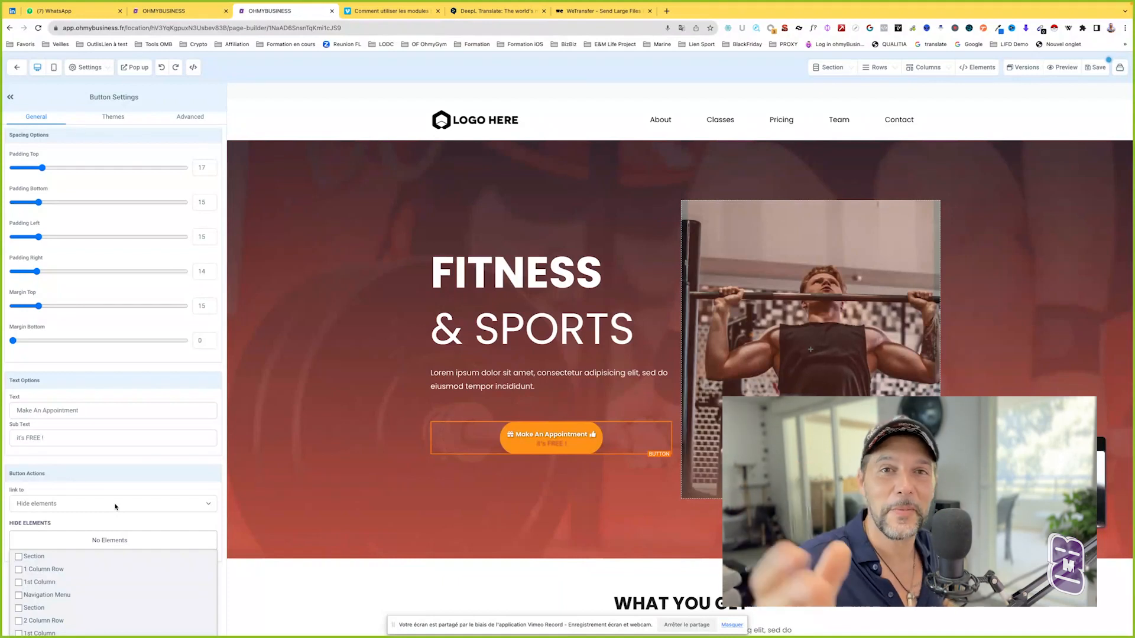
left_click(74, 505)
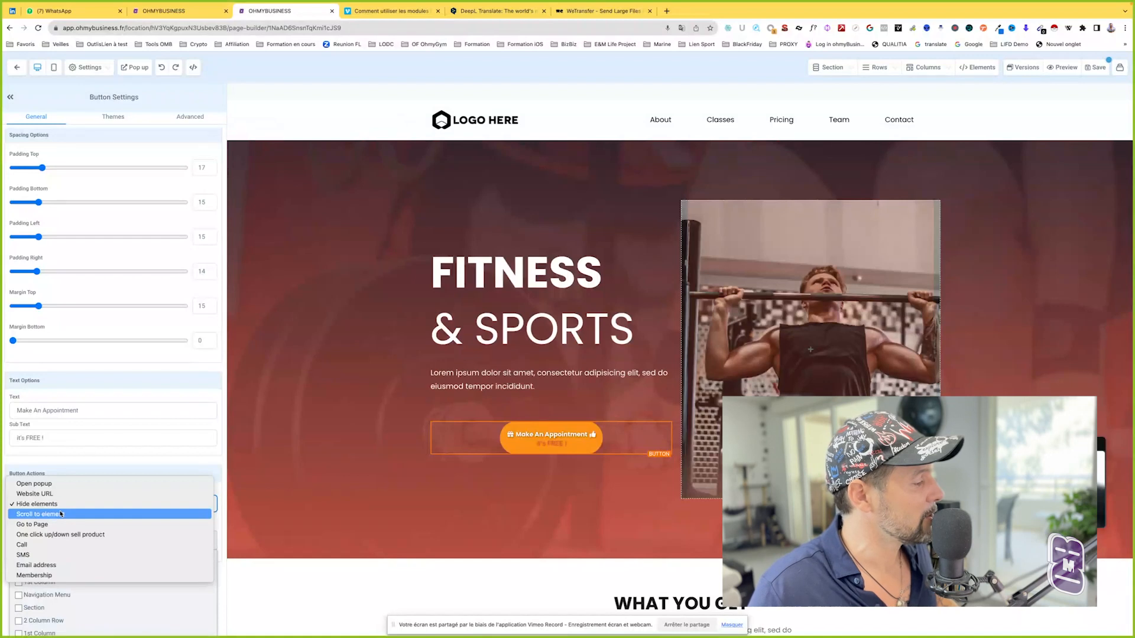
left_click(61, 514)
left_click(65, 566)
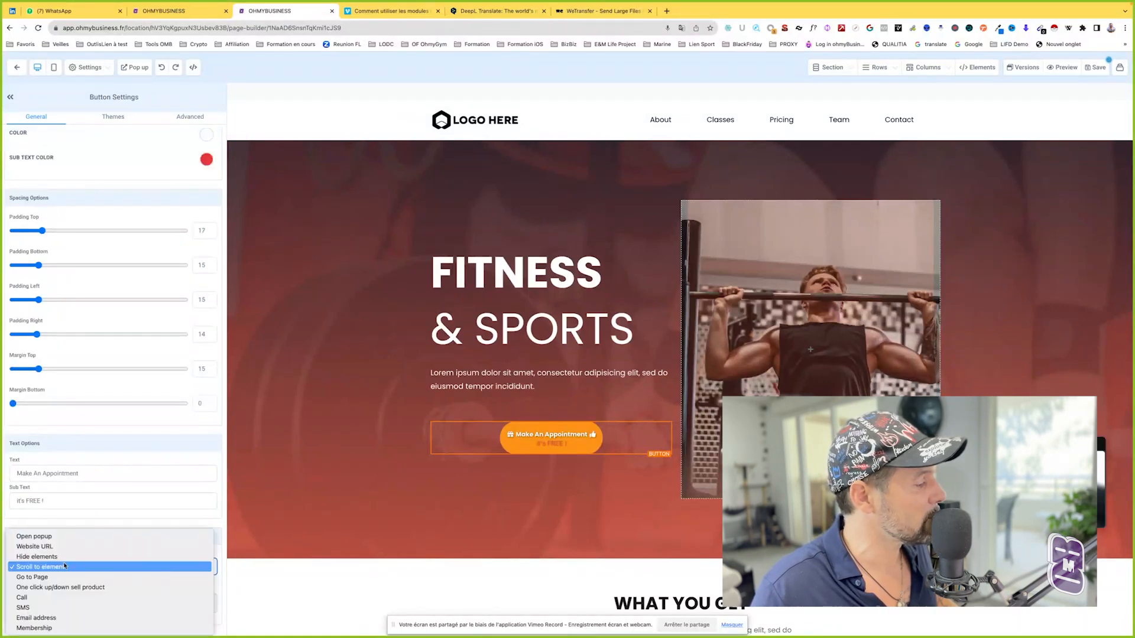
left_click(65, 566)
left_click(68, 601)
scroll(77, 600, "down", 1)
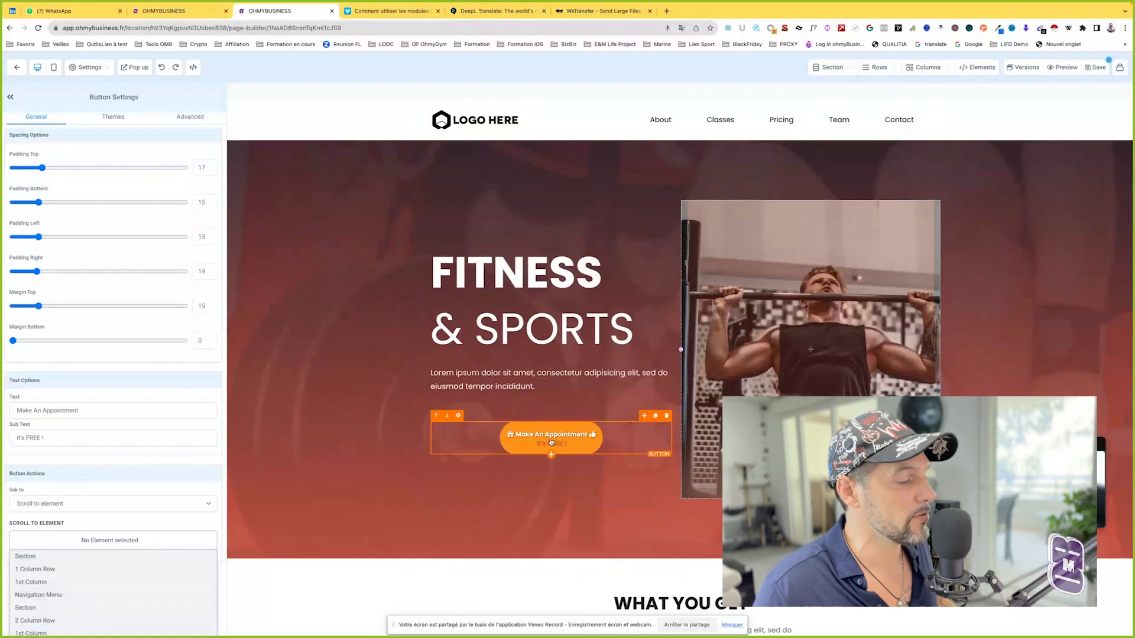
- Choose the 2nd Column of the Get In Touch section, containing the map, as the button's scroll target
scroll(550, 442, "down", 15)
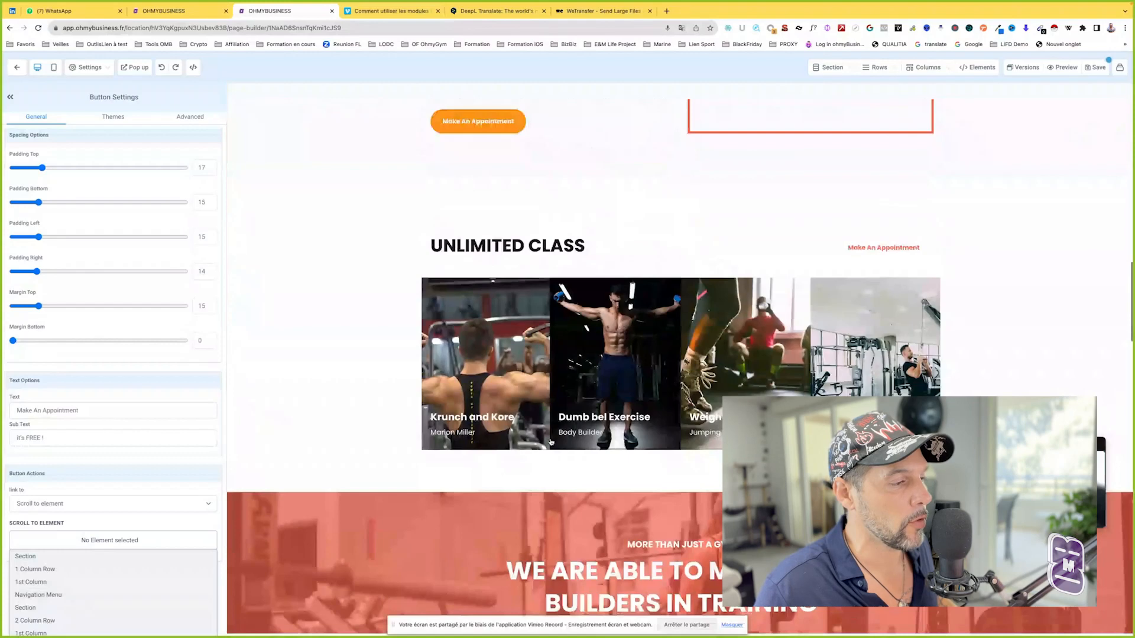
scroll(596, 298, "down", 6)
scroll(596, 298, "down", 3)
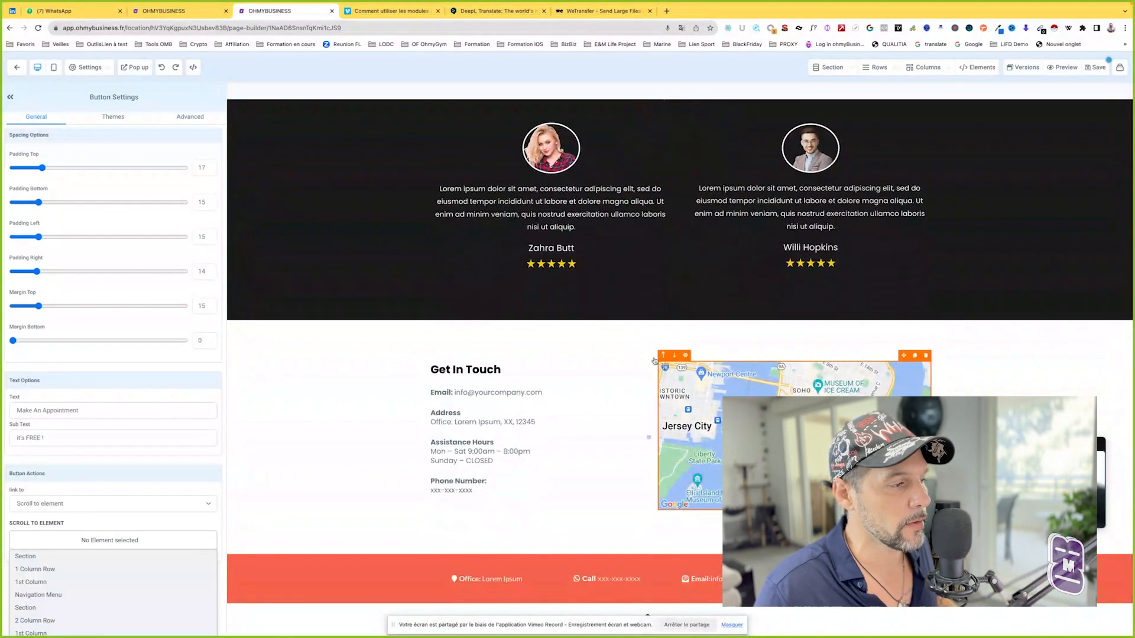
scroll(635, 267, "up", 15)
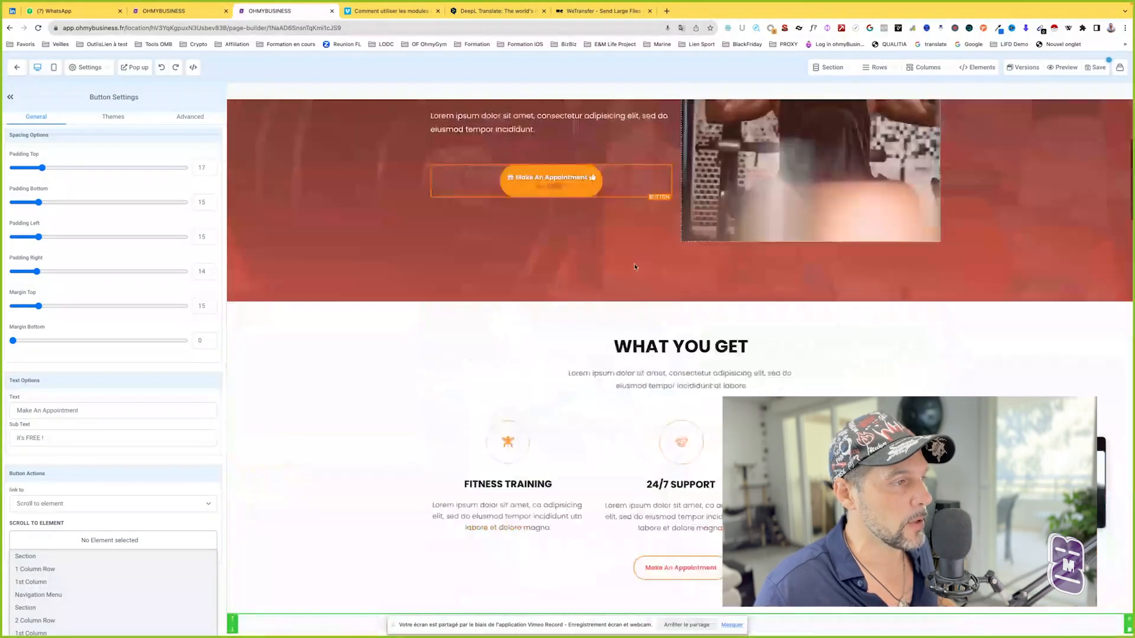
scroll(635, 267, "up", 2)
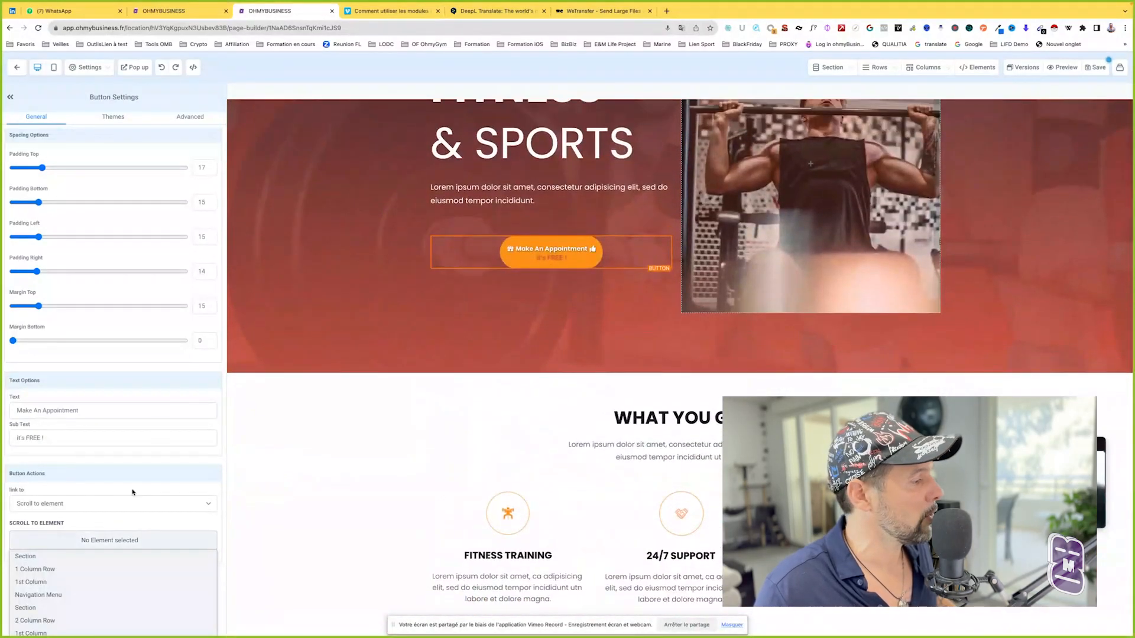
scroll(58, 568, "down", 3)
scroll(56, 576, "down", 4)
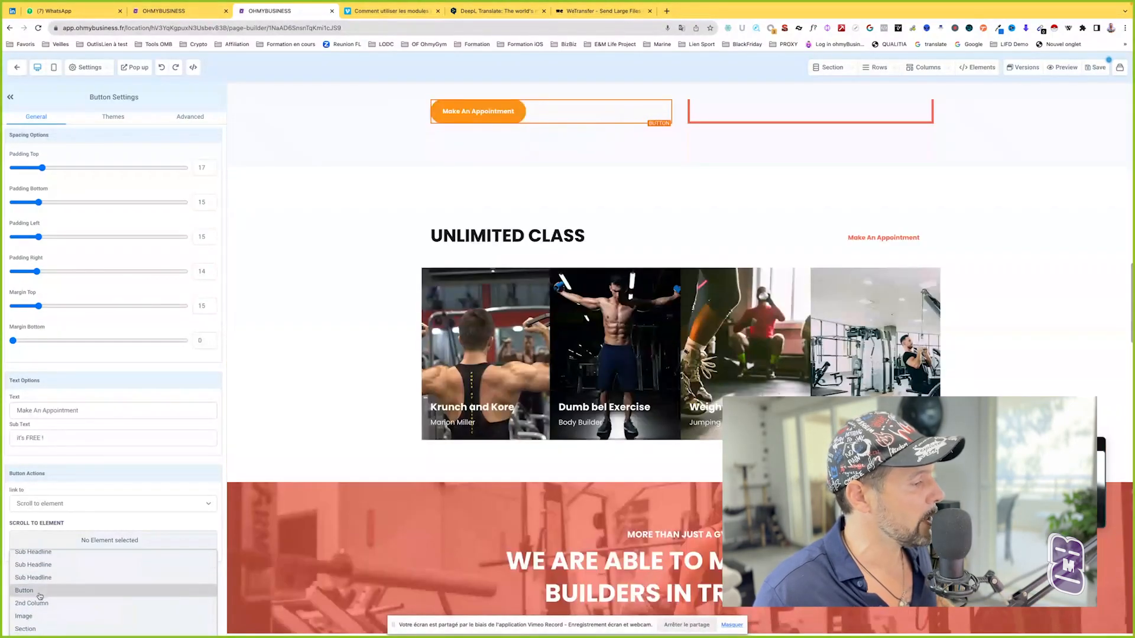
scroll(40, 596, "down", 4)
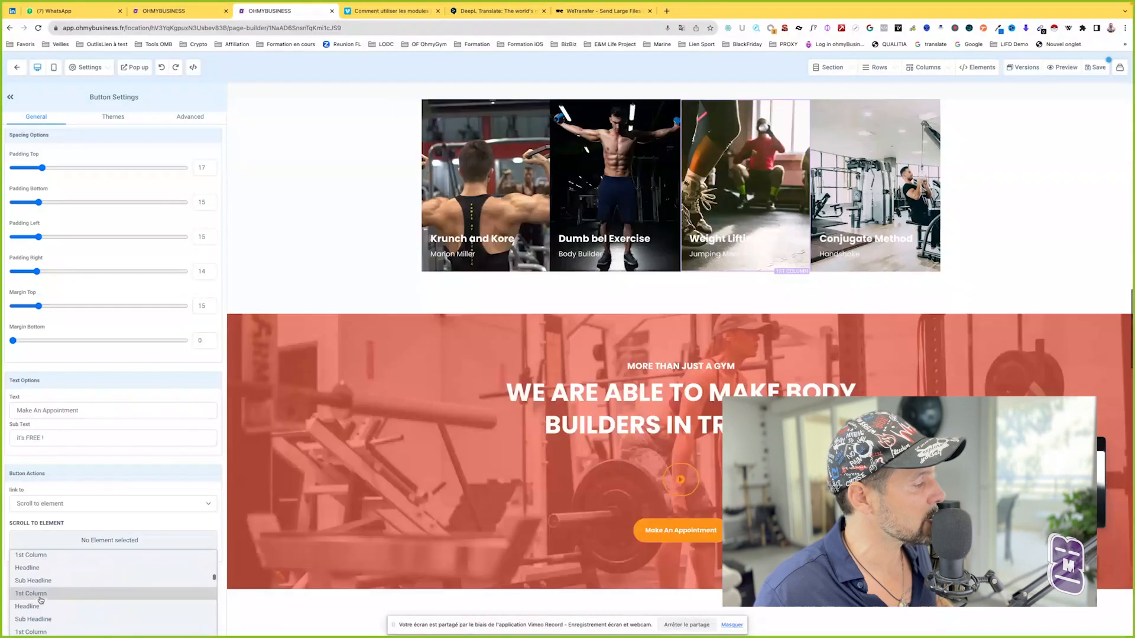
scroll(40, 598, "down", 3)
scroll(38, 598, "down", 4)
scroll(36, 598, "down", 3)
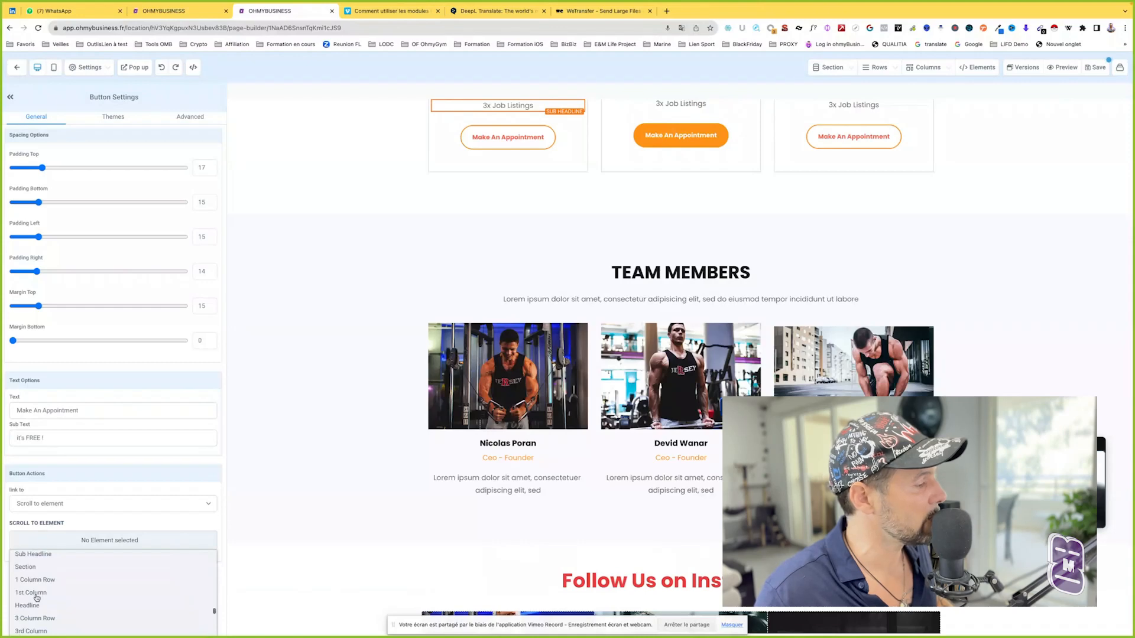
scroll(37, 598, "down", 3)
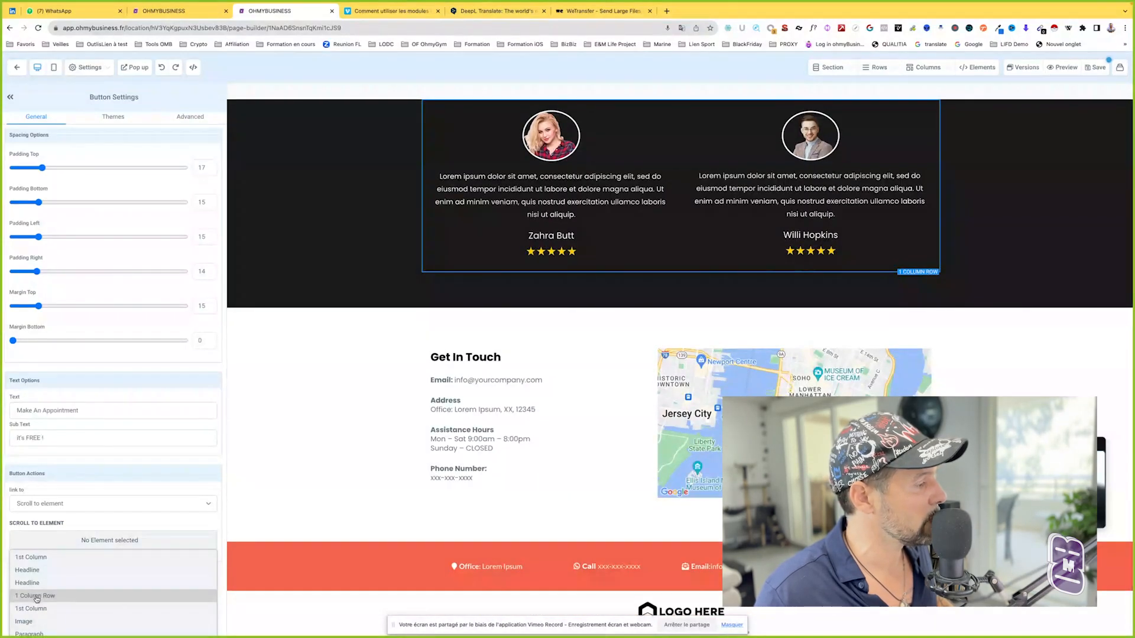
scroll(36, 603, "down", 3)
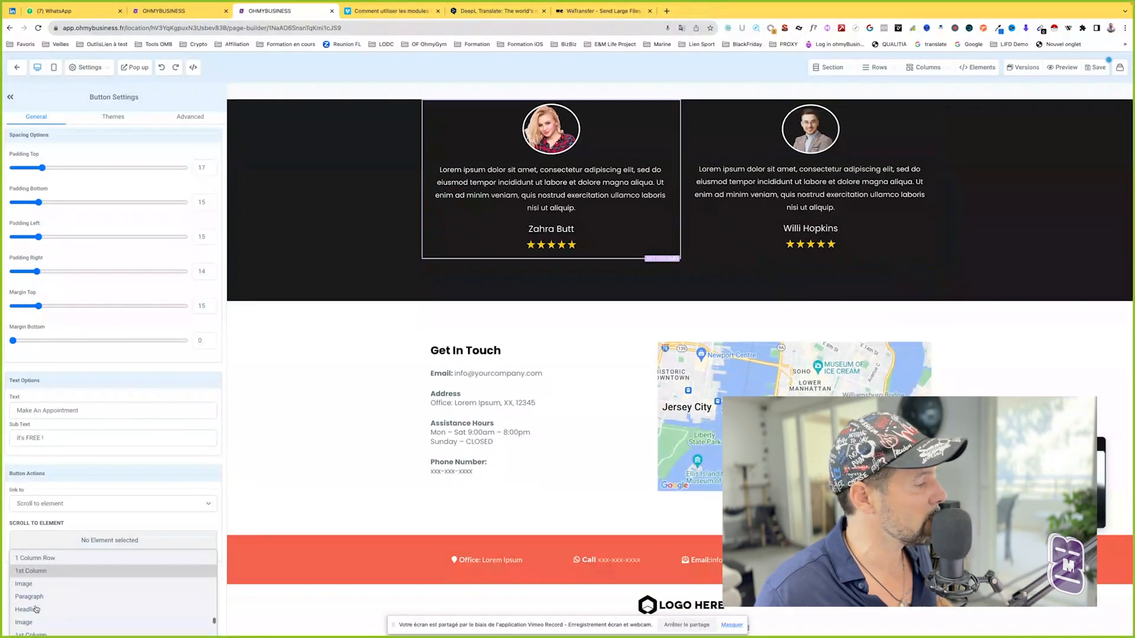
scroll(36, 609, "down", 1)
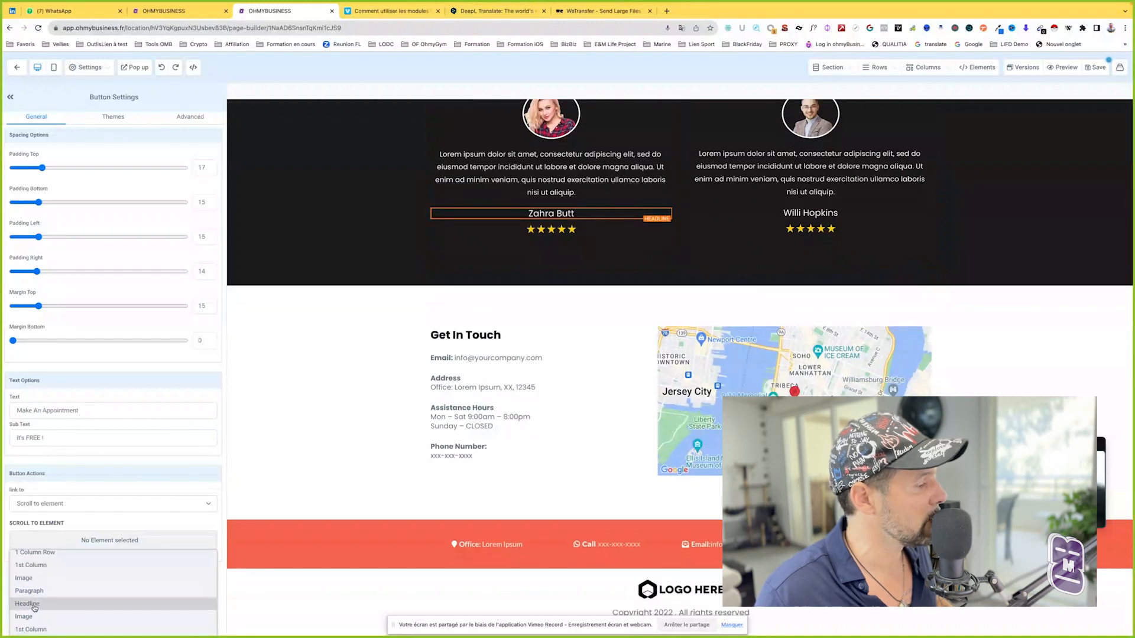
scroll(35, 607, "down", 5)
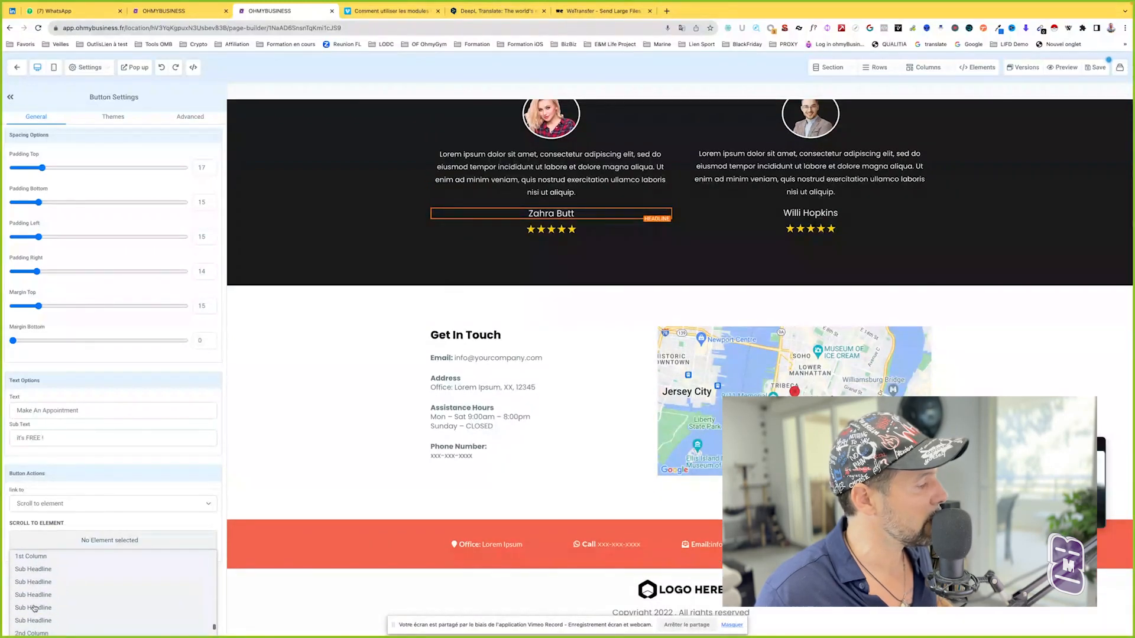
scroll(39, 570, "up", 2)
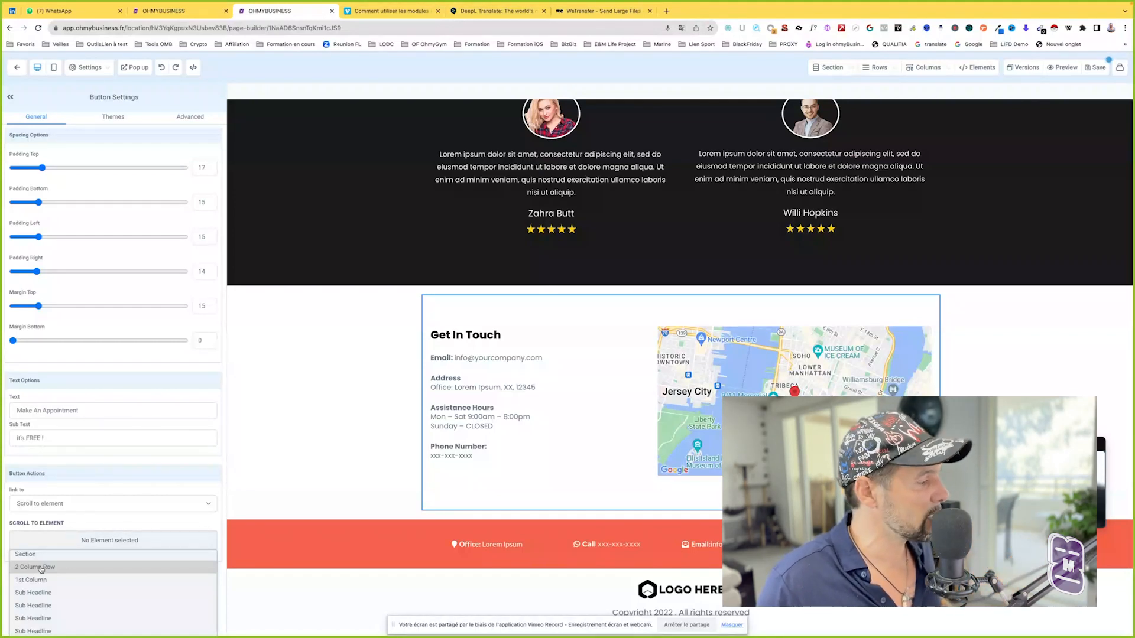
scroll(42, 603, "down", 3)
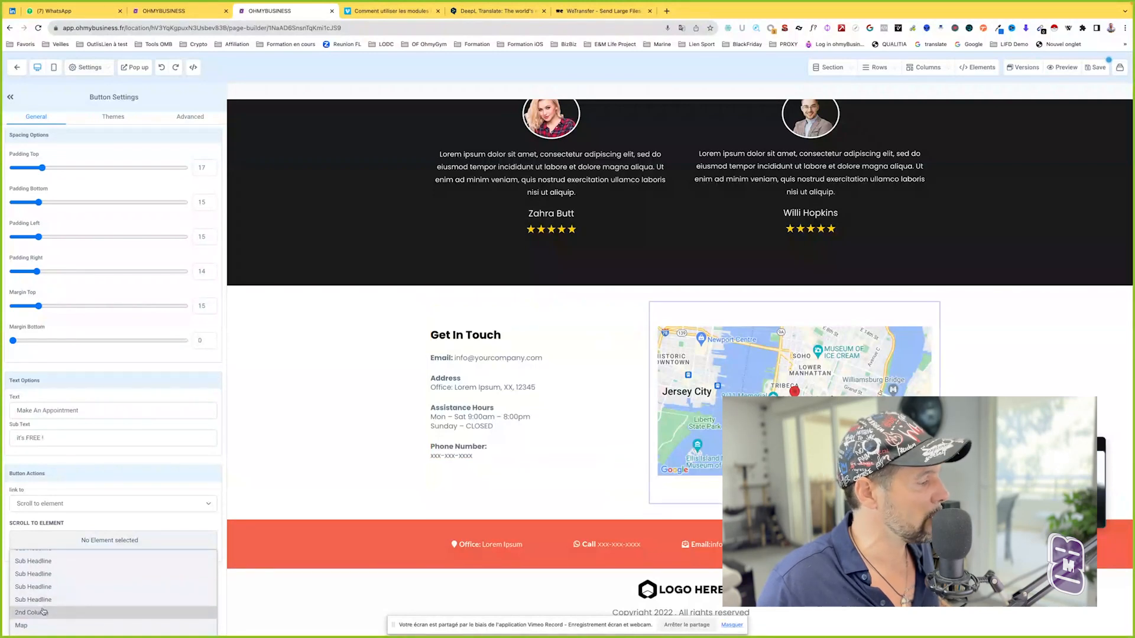
scroll(44, 611, "down", 1)
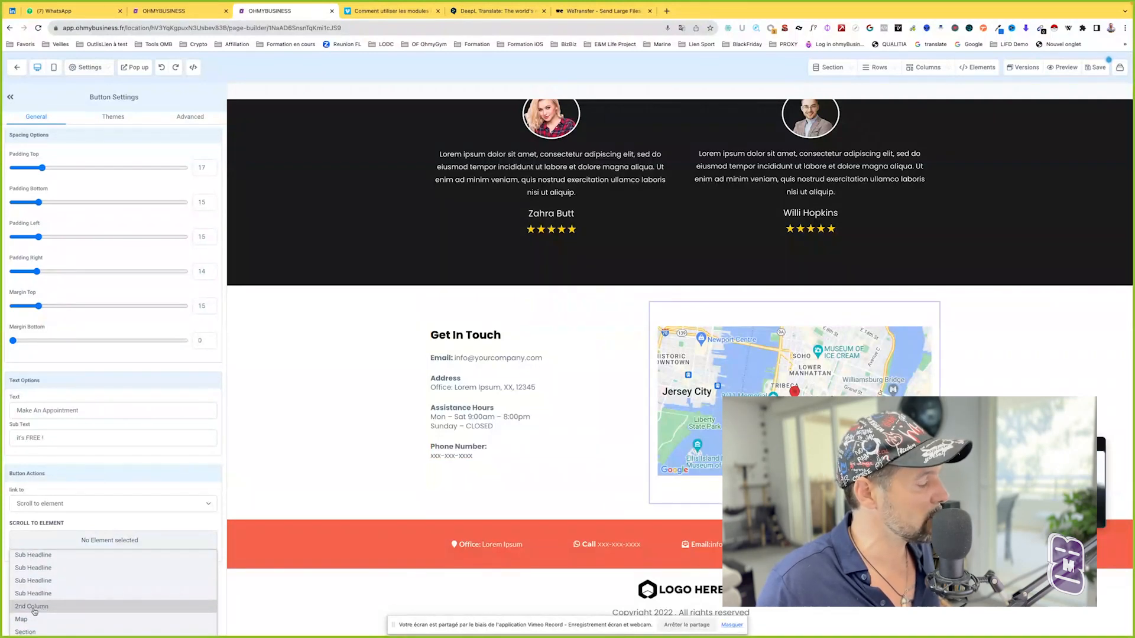
left_click(34, 607)
- Save and preview the page, and test the scroll link of the hero section's Make An Appointment button
scroll(382, 352, "up", 2)
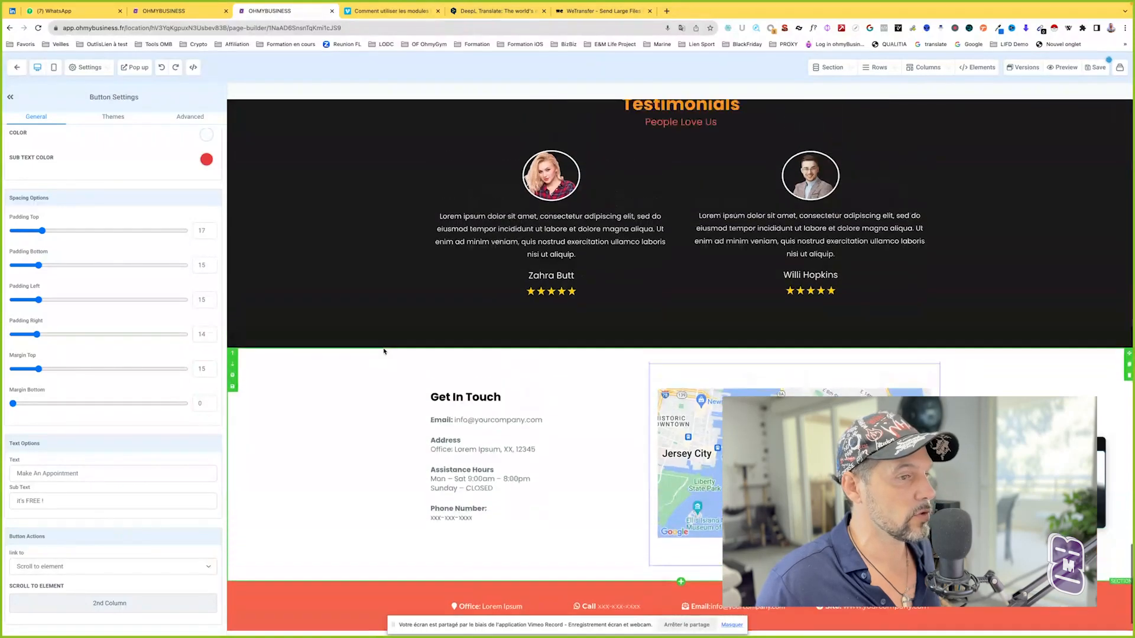
left_click(1103, 71)
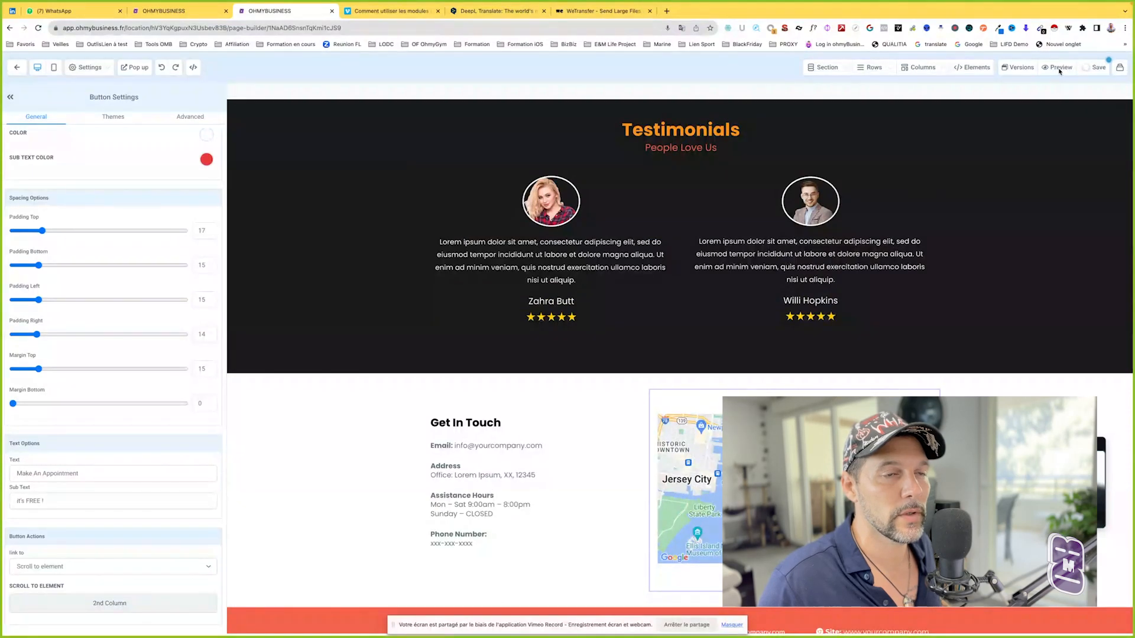
left_click(1060, 68)
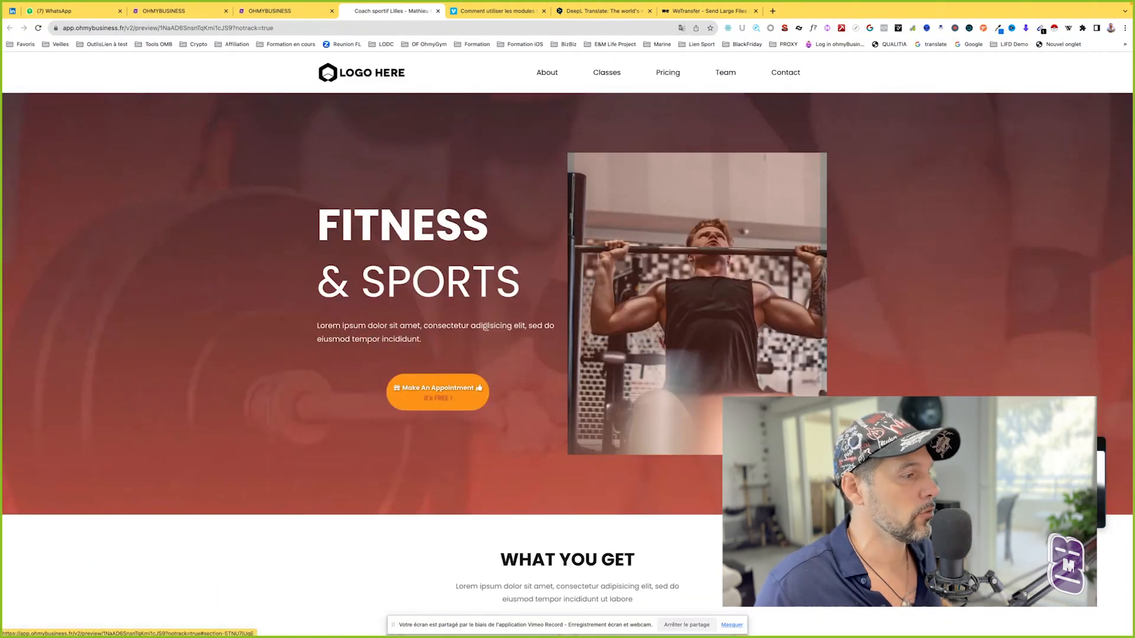
left_click(454, 384)
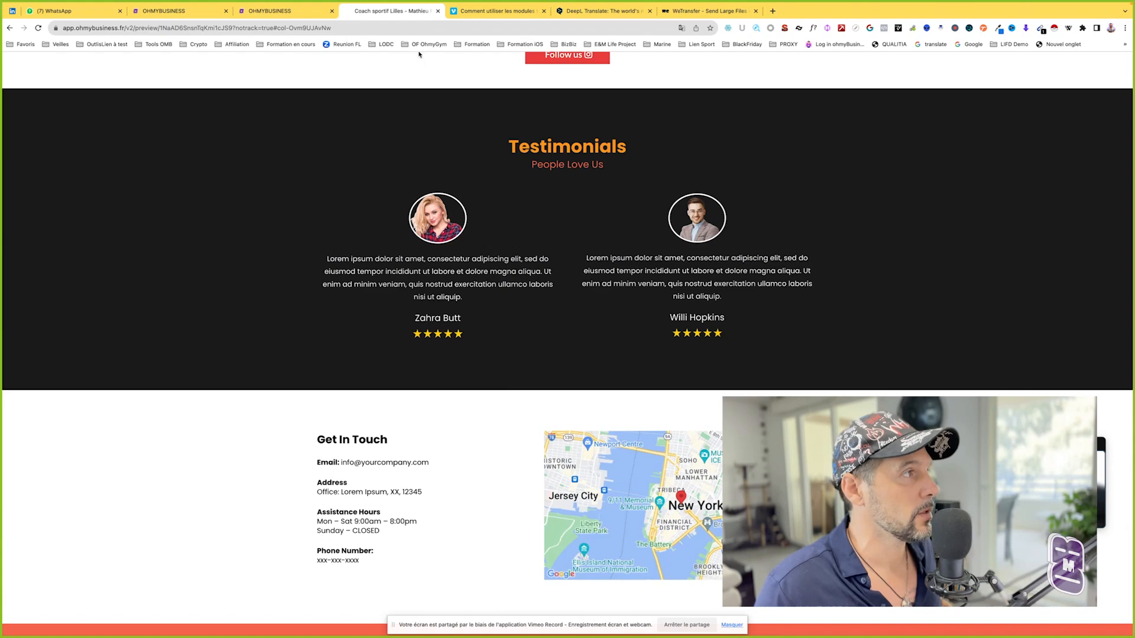
- Return to the page builder, try Go to Page as the button's link action and view the available website pages
left_click(277, 11)
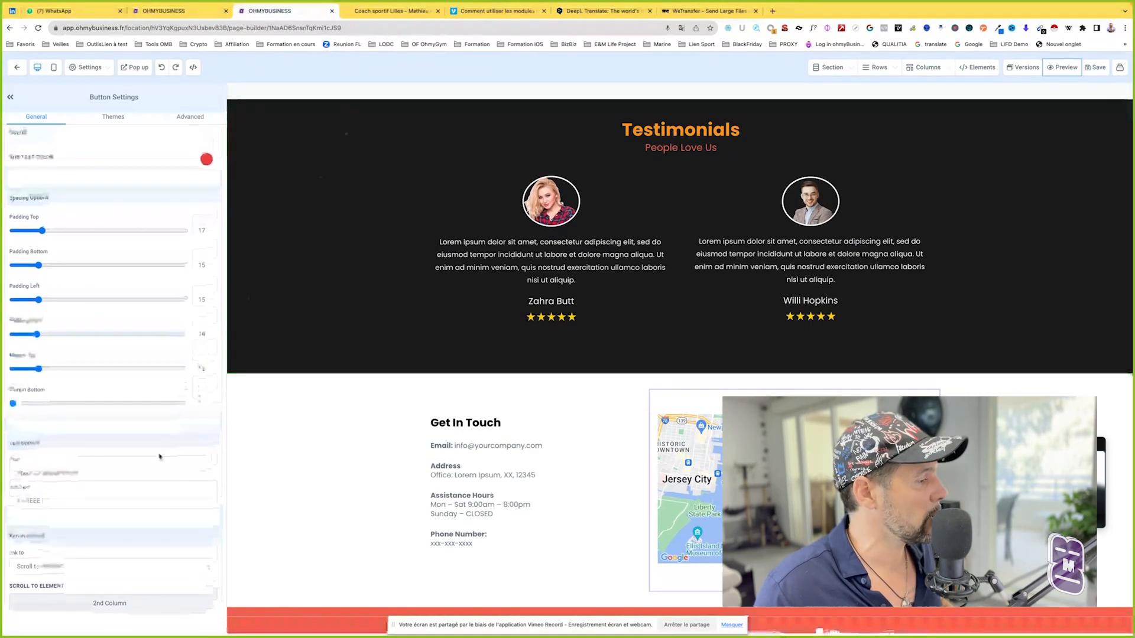
scroll(404, 361, "up", 20)
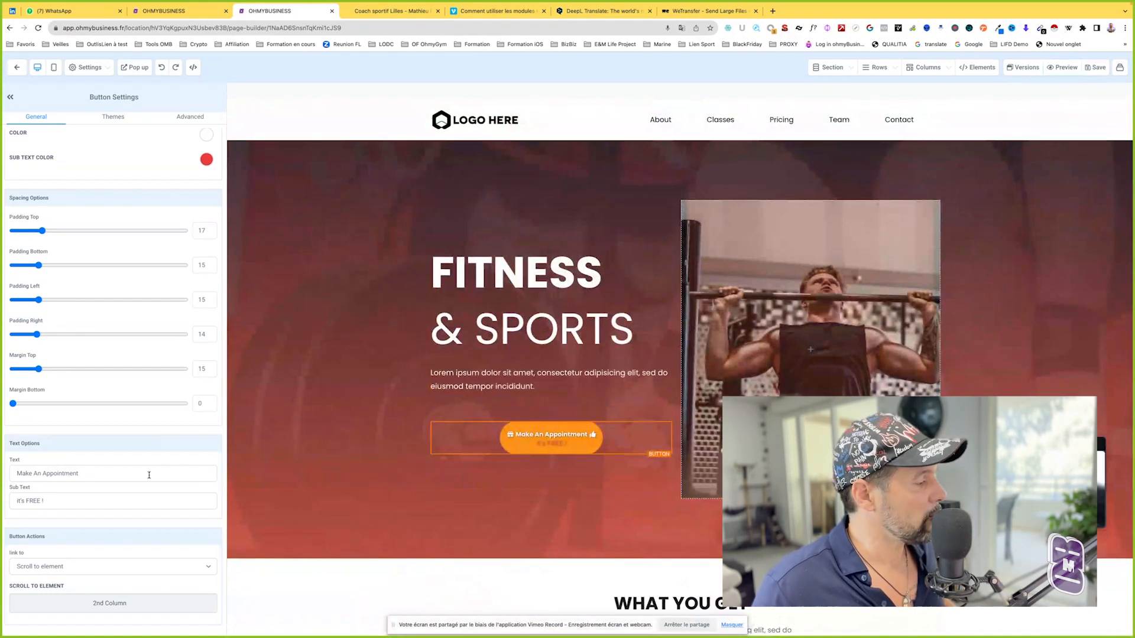
left_click(86, 571)
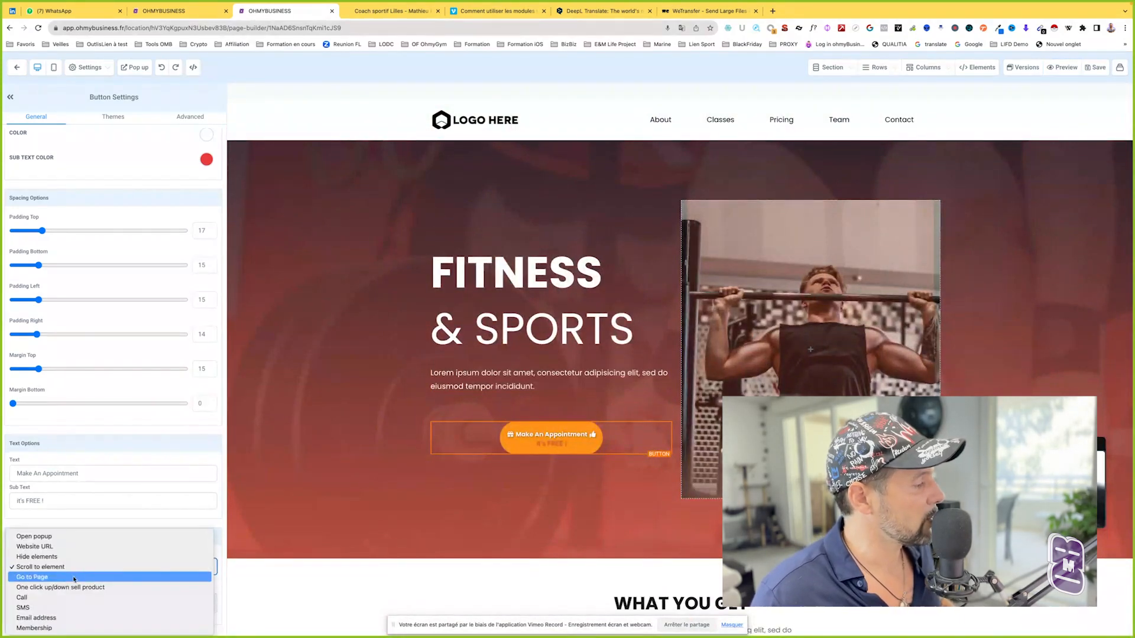
left_click(74, 577)
left_click(74, 609)
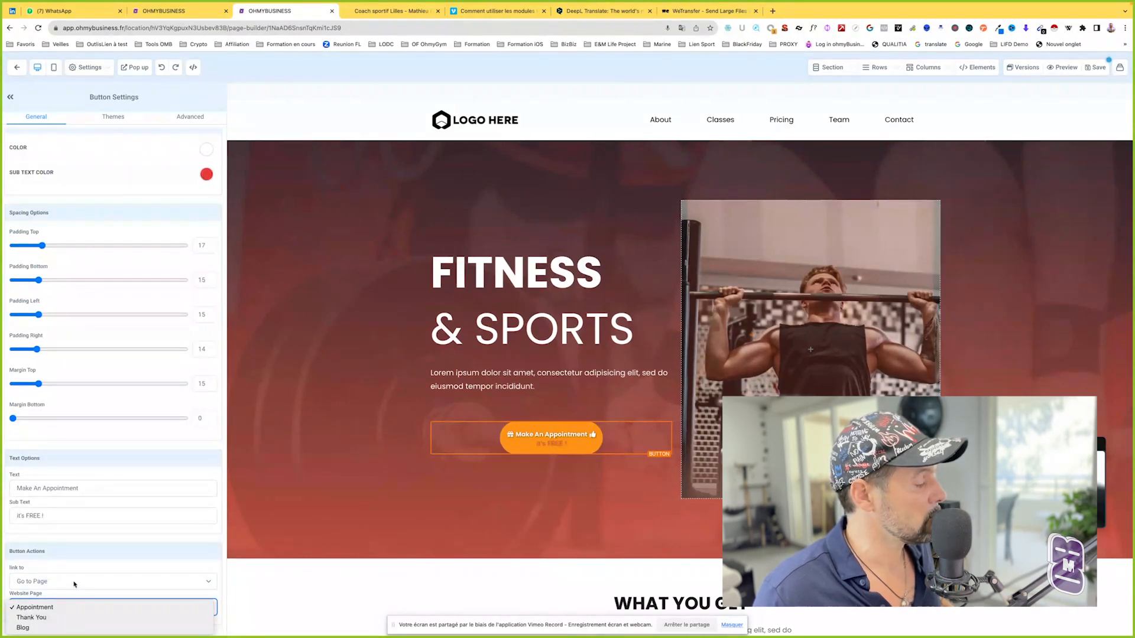
left_click(70, 586)
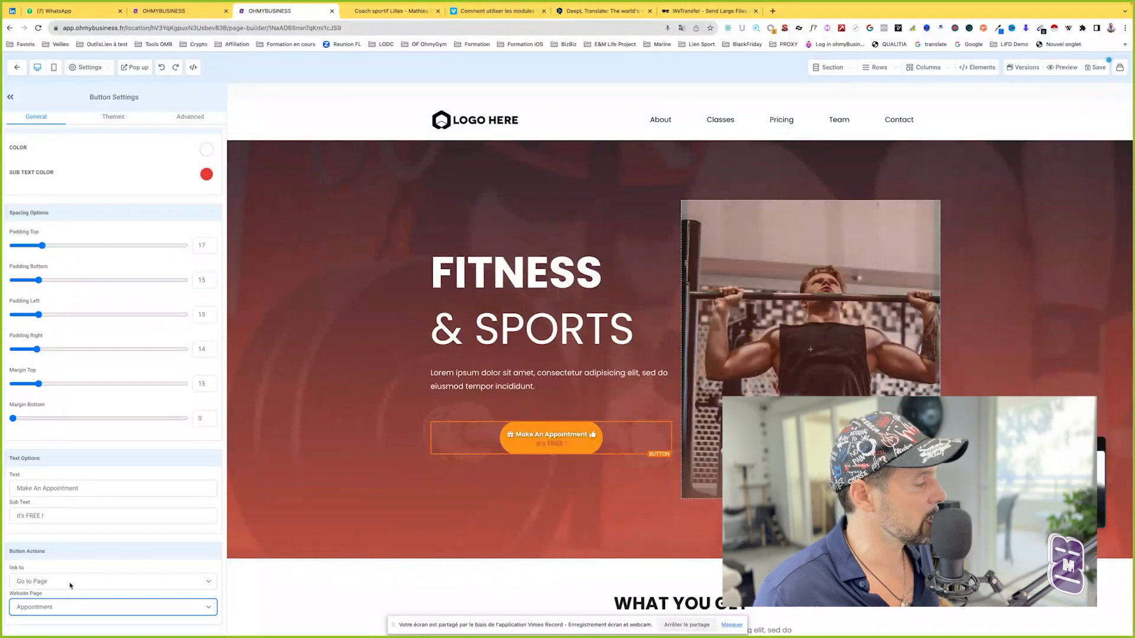
- Try One click up/down sell product as the link action and view its product and sale action options
left_click(69, 585)
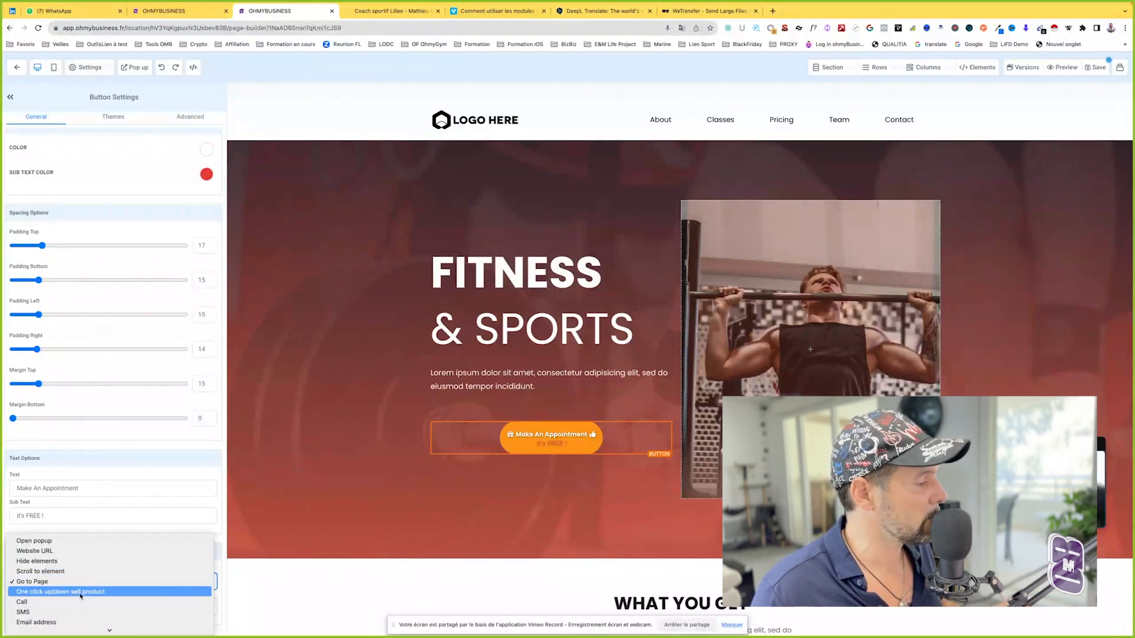
left_click(81, 591)
scroll(81, 595, "down", 1)
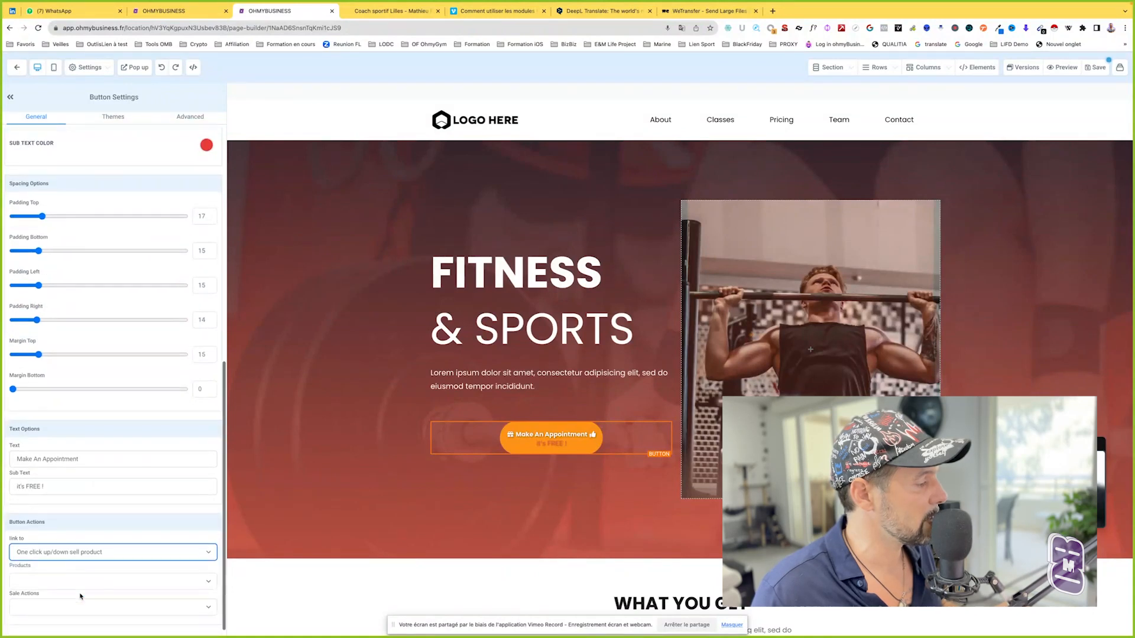
left_click(80, 579)
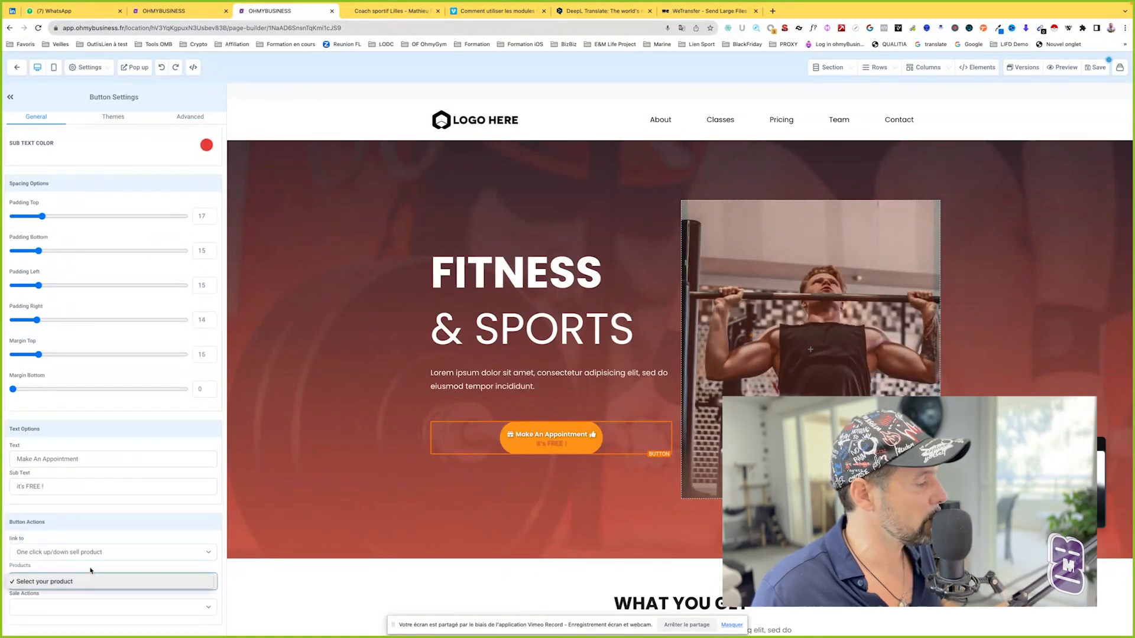
left_click(88, 580)
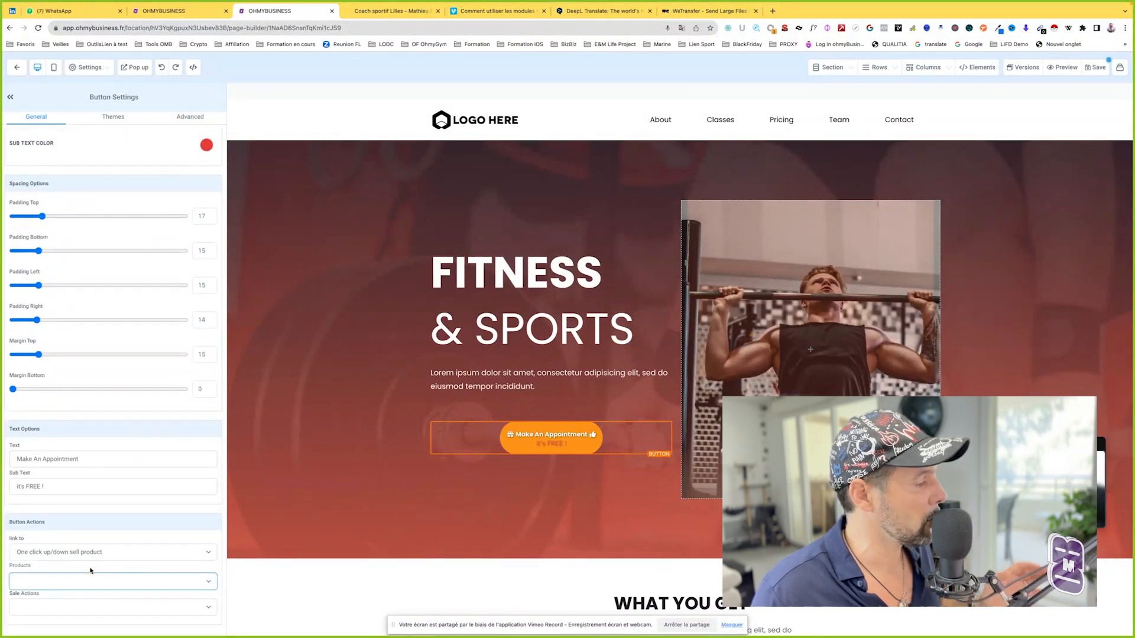
left_click(76, 608)
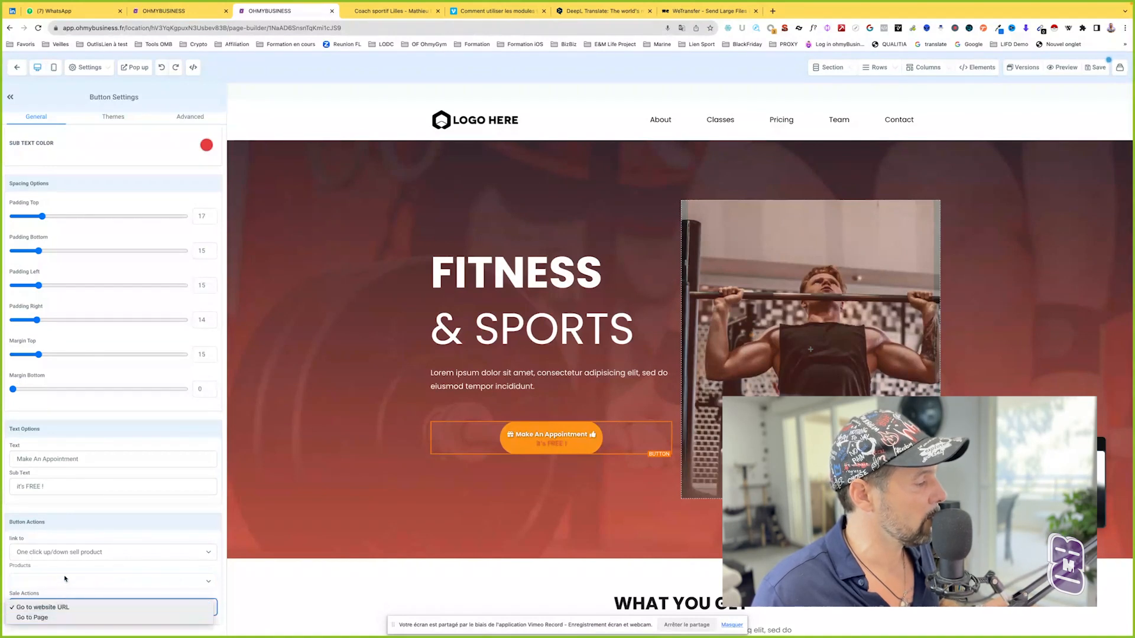
- Set the button's link action to Call
left_click(70, 555)
left_click(69, 554)
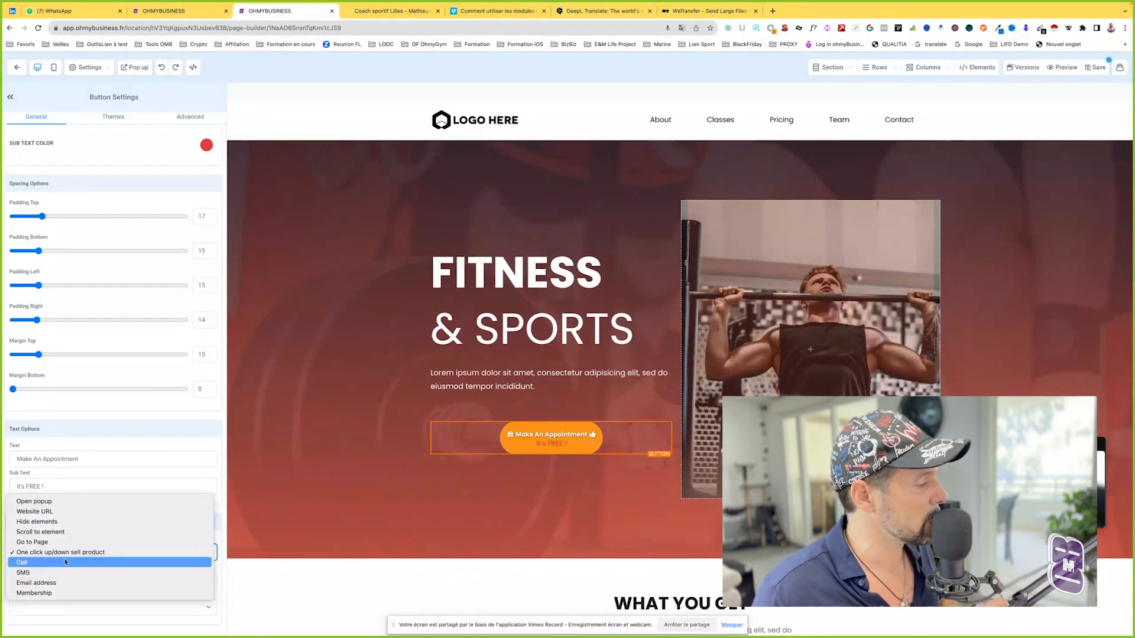
left_click(64, 563)
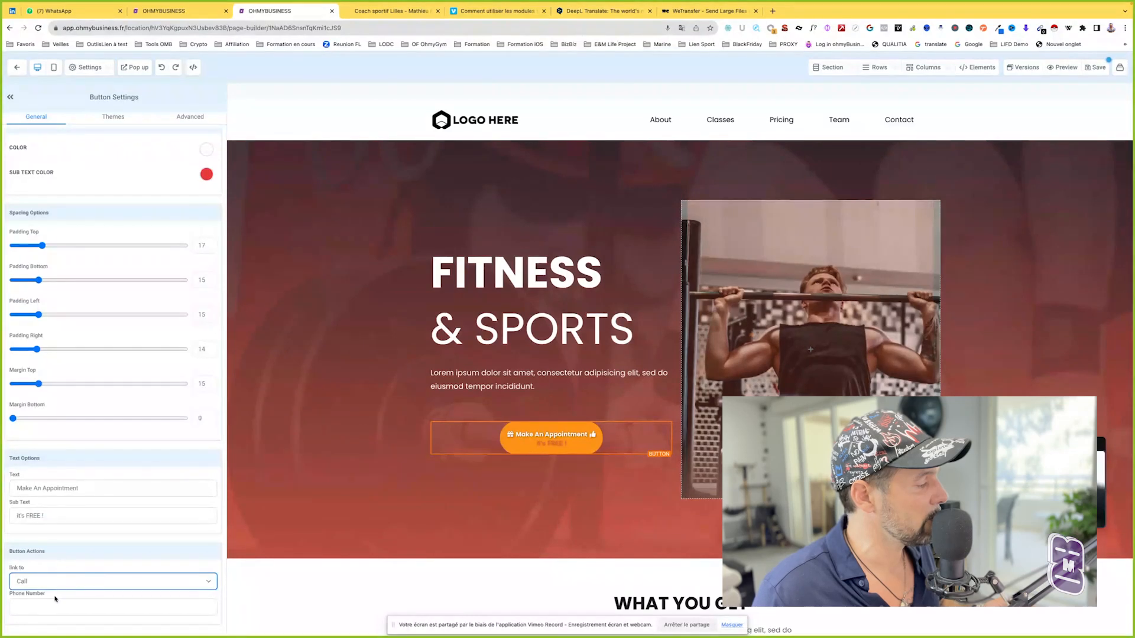
- Try SMS, Email address and Membership in turn as the button's link action
left_click(60, 587)
left_click(63, 586)
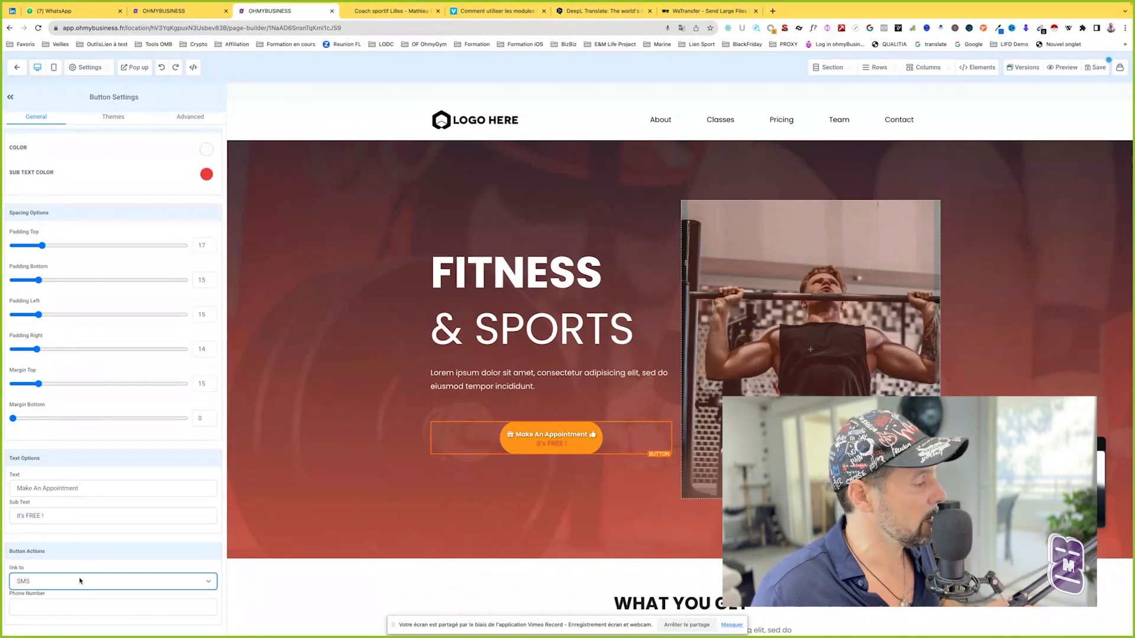
left_click(80, 582)
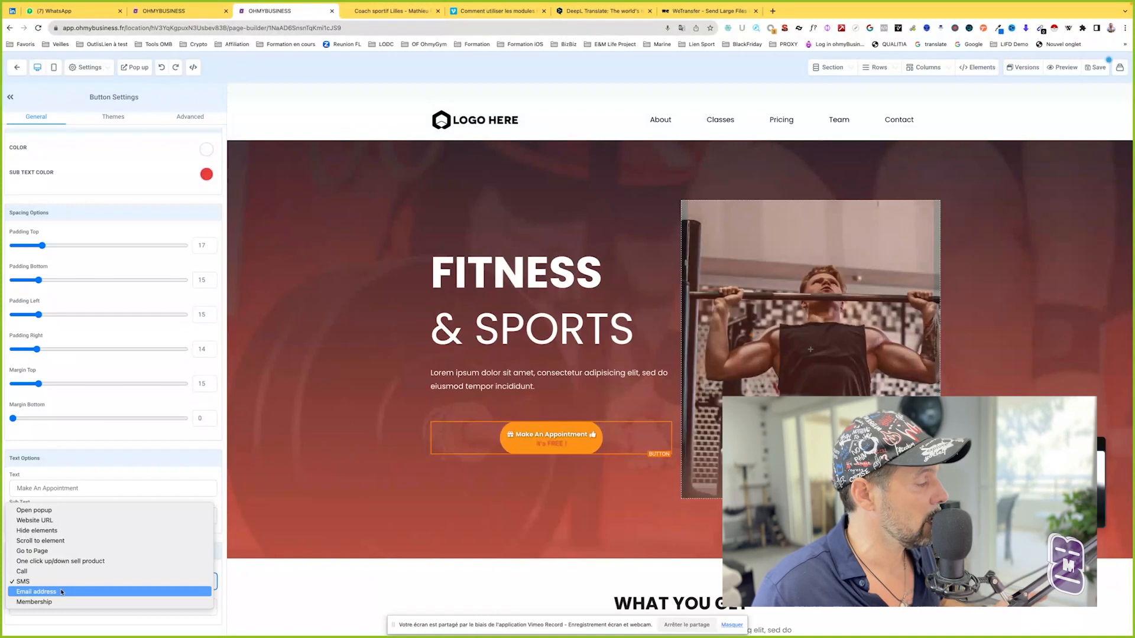
left_click(61, 592)
left_click(68, 586)
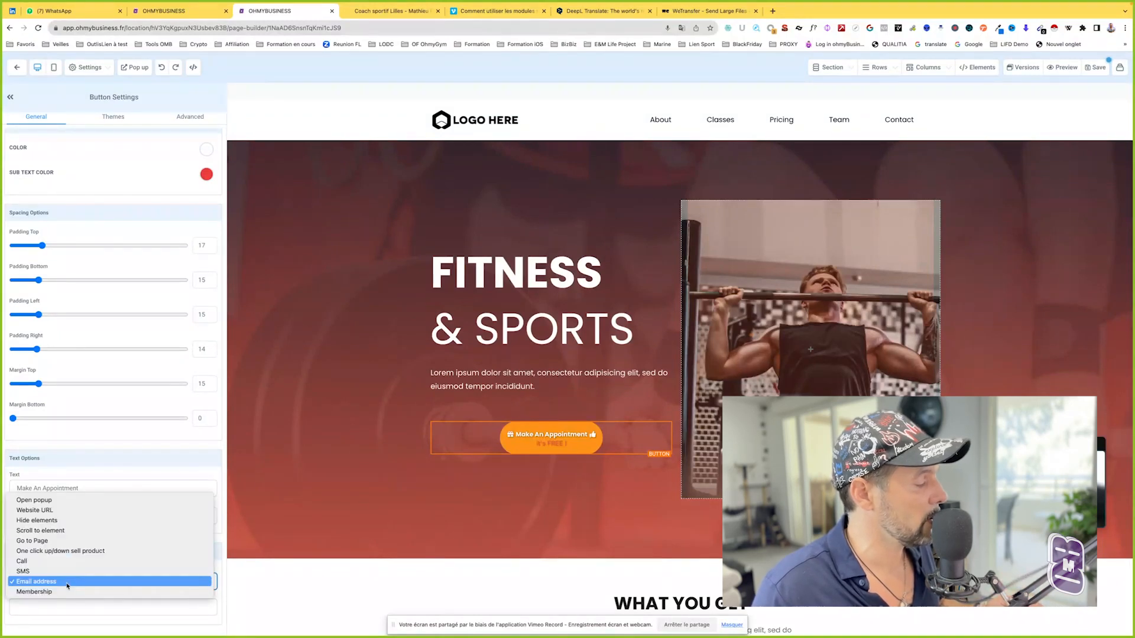
left_click(57, 592)
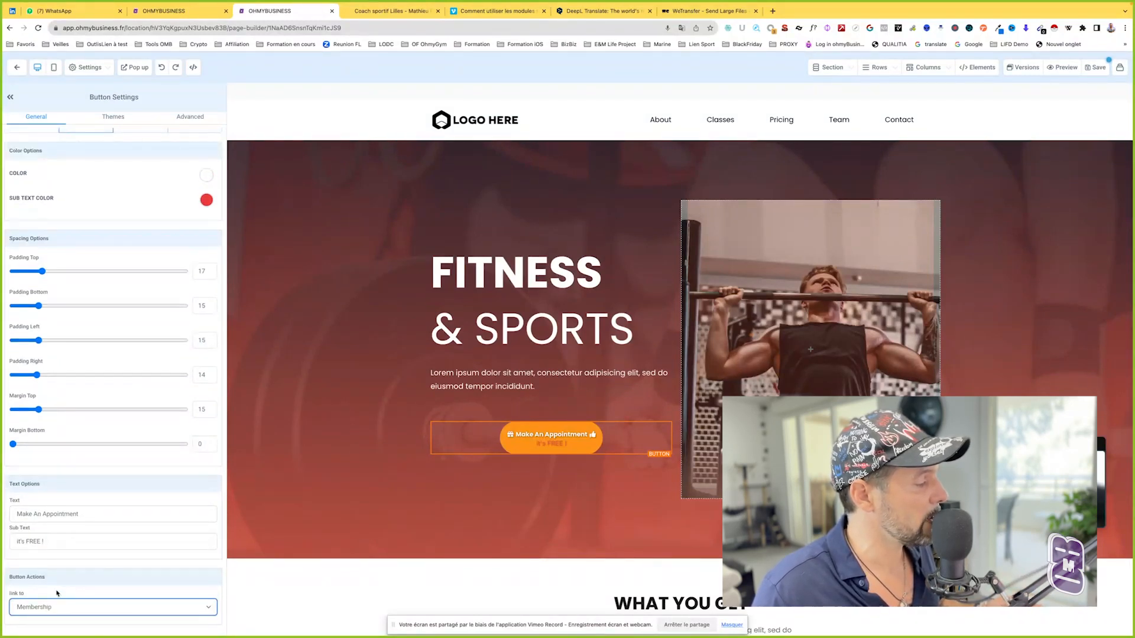
- Set the button's link action to Go to Page, with Appointment as the website page
left_click(92, 613)
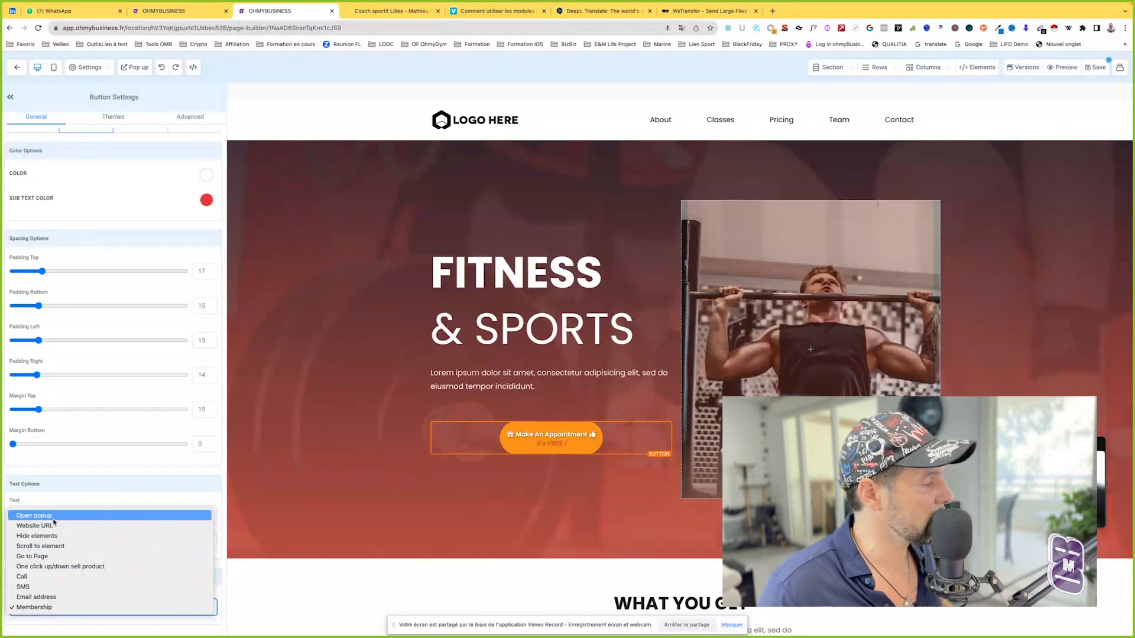
left_click(47, 556)
scroll(54, 597, "down", 1)
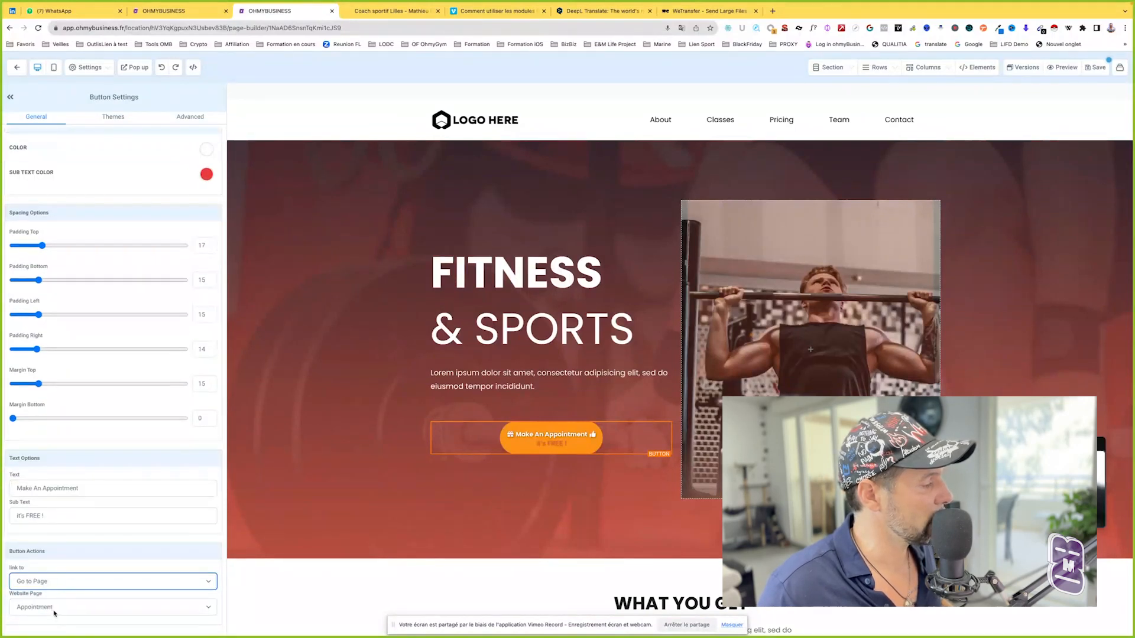
left_click(54, 608)
left_click(55, 611)
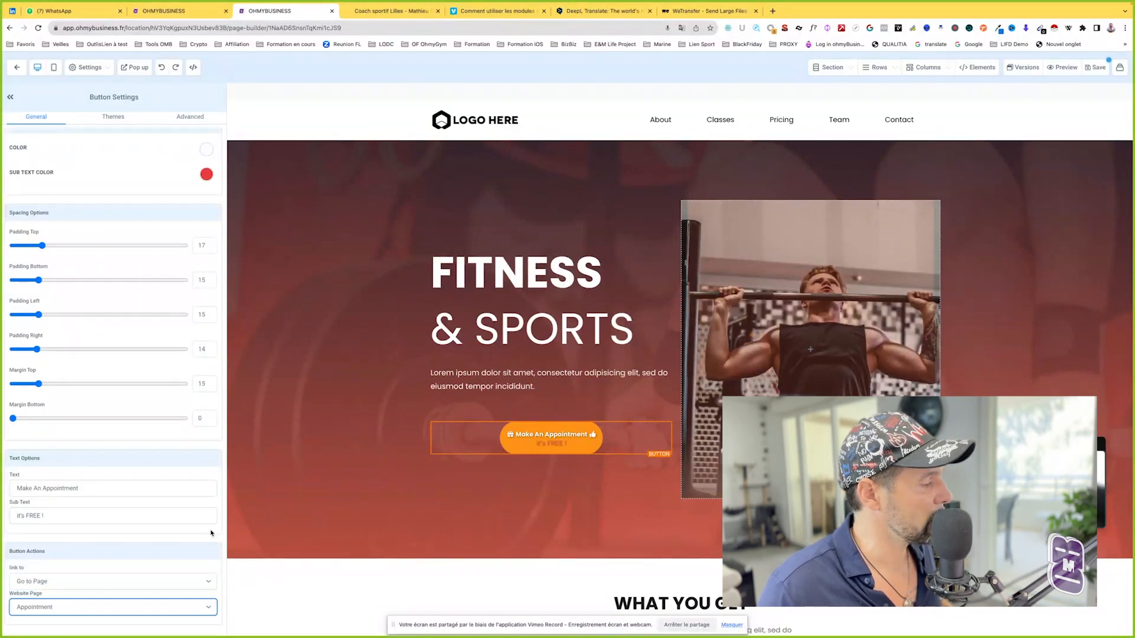
left_click(297, 486)
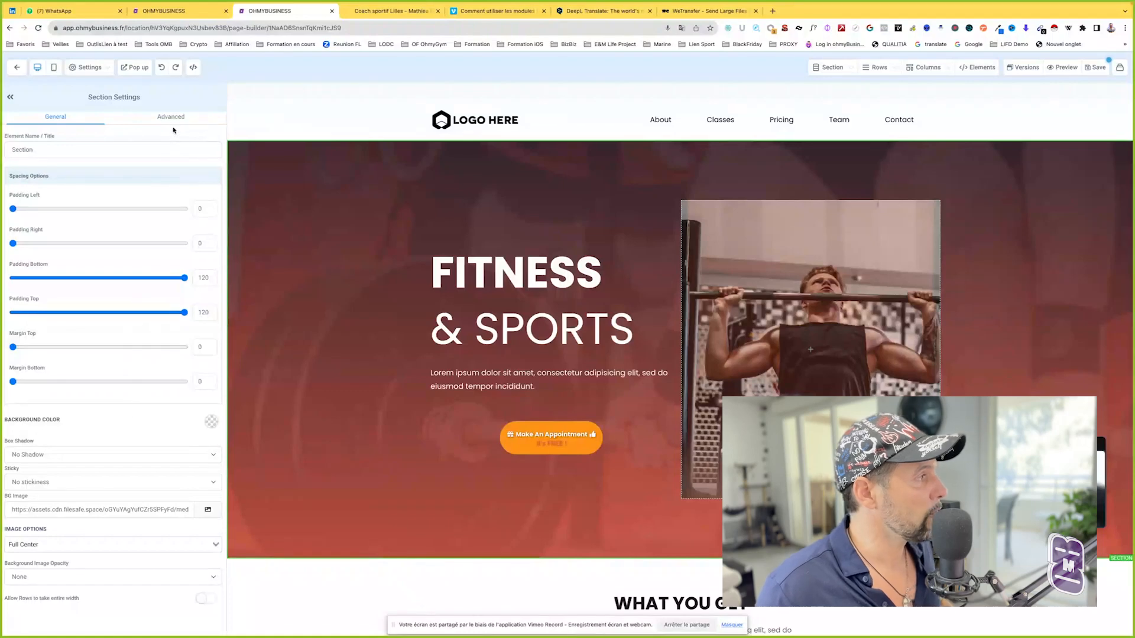
left_click(144, 117)
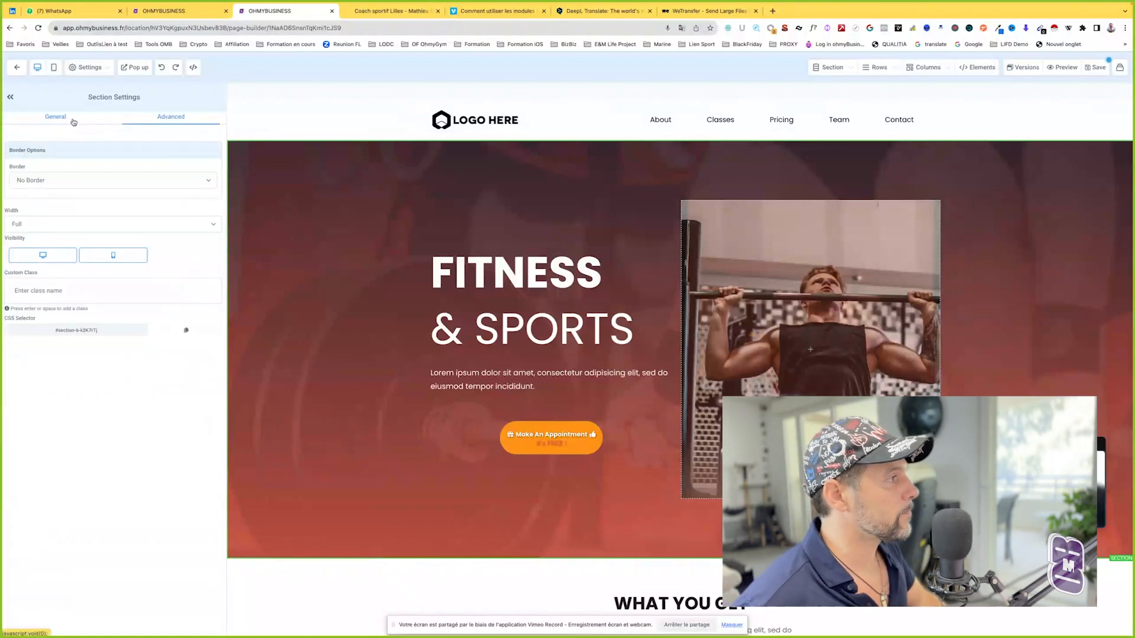
left_click(56, 116)
- Select the hero section's Make An Appointment button again and view its advanced settings, including the text transform options
left_click(517, 429)
scroll(112, 265, "down", 7)
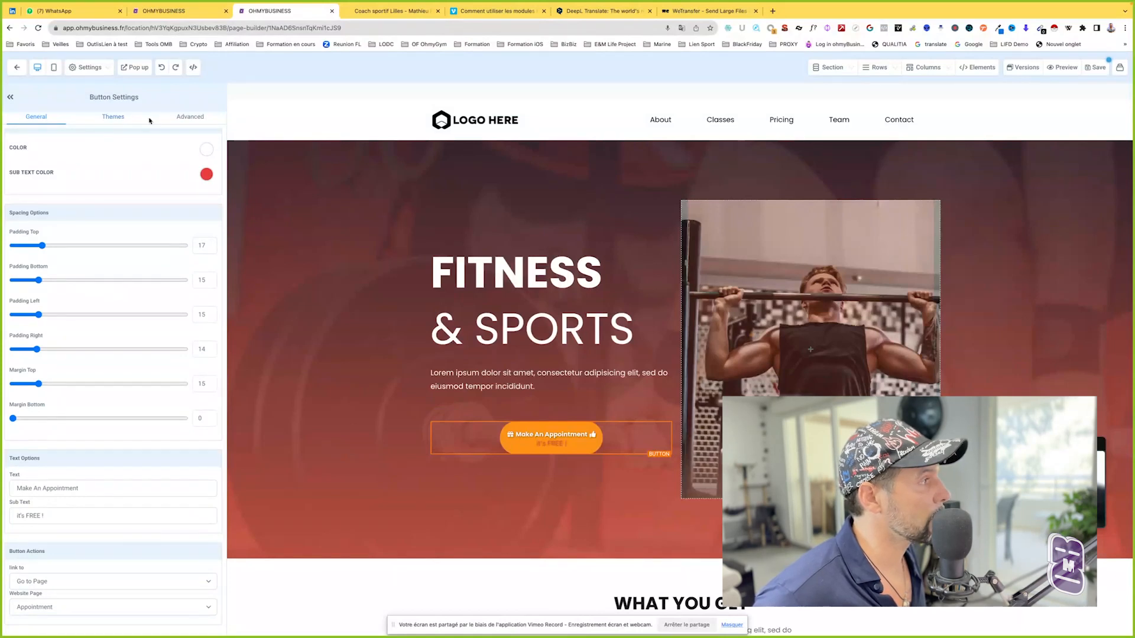
left_click(190, 117)
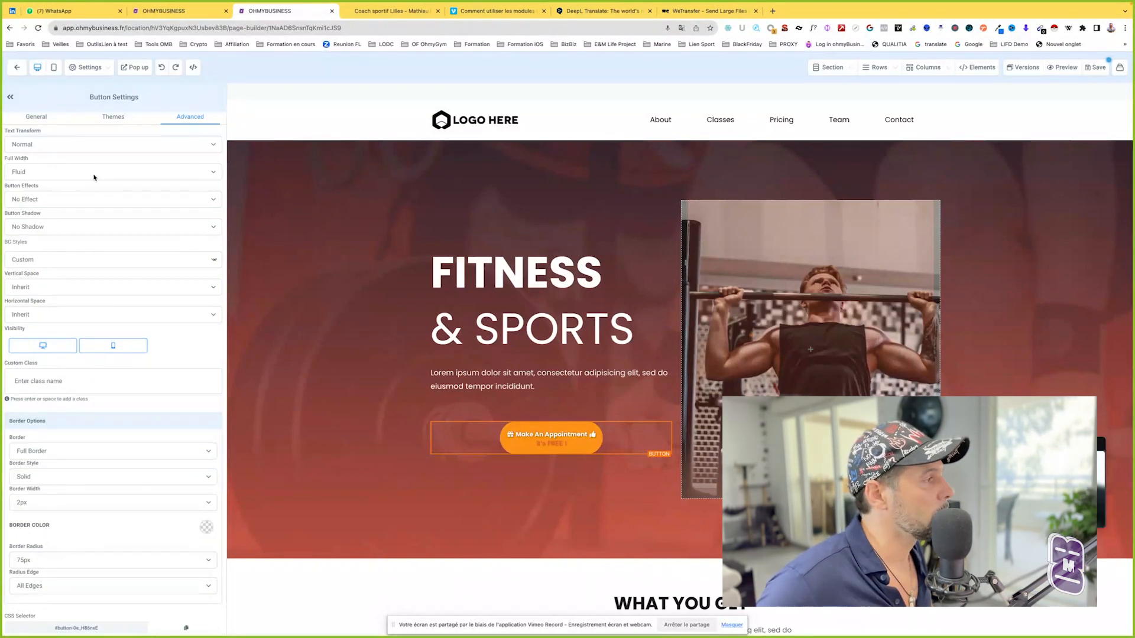
scroll(94, 177, "up", 1)
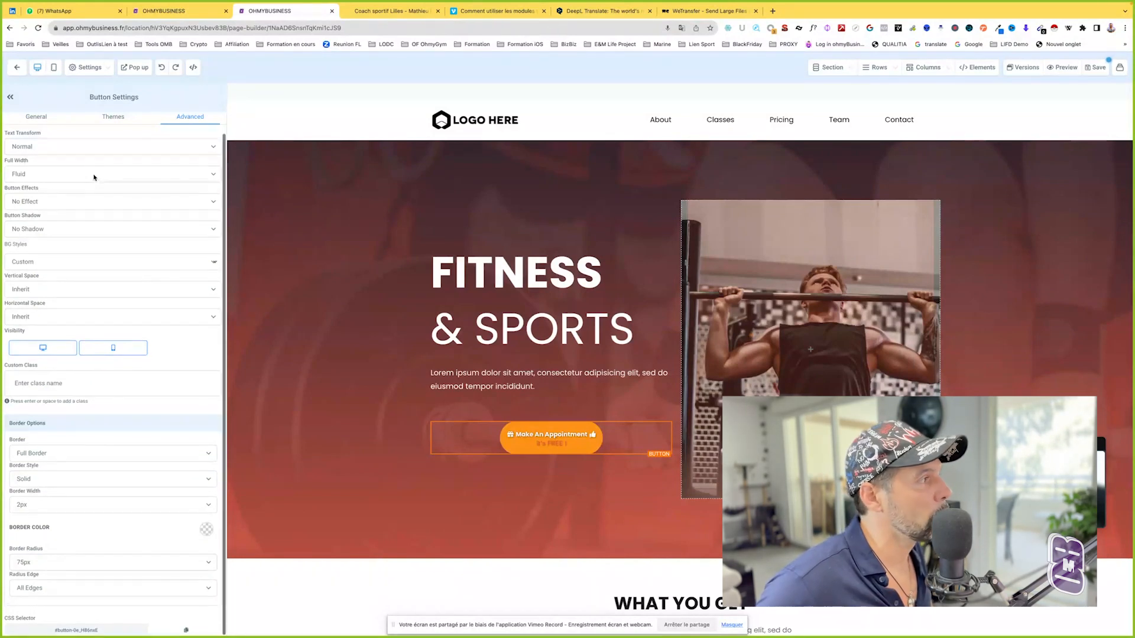
left_click(65, 152)
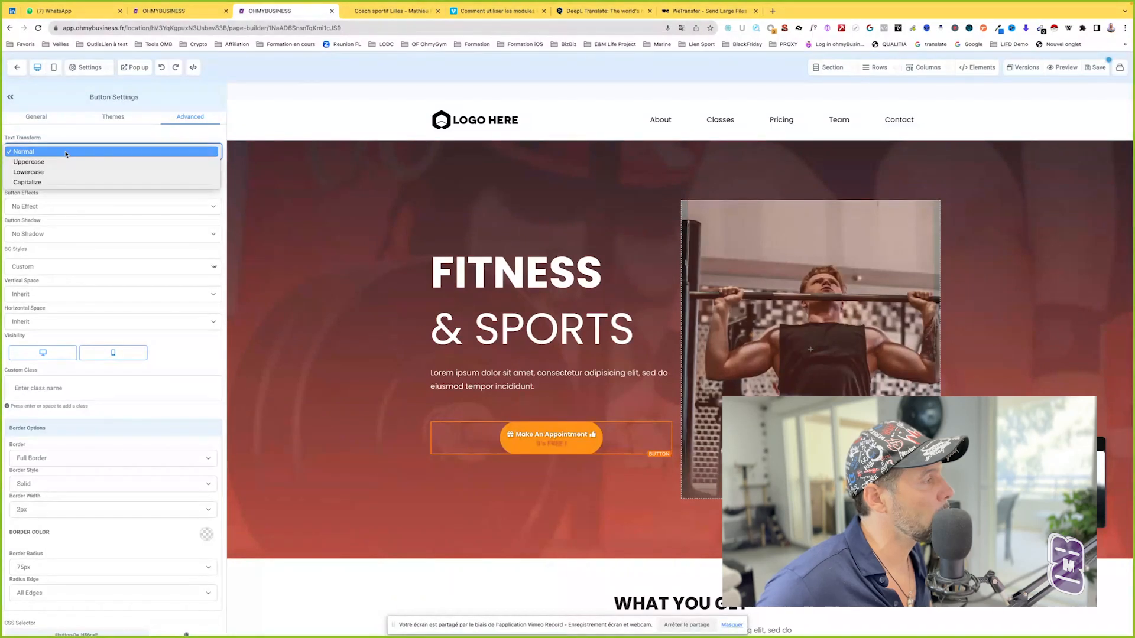
left_click(66, 153)
- Try the Rocking (loop), Bounce (loop) and Elevate (hover) effects on the button, and restore No Effect
left_click(57, 205)
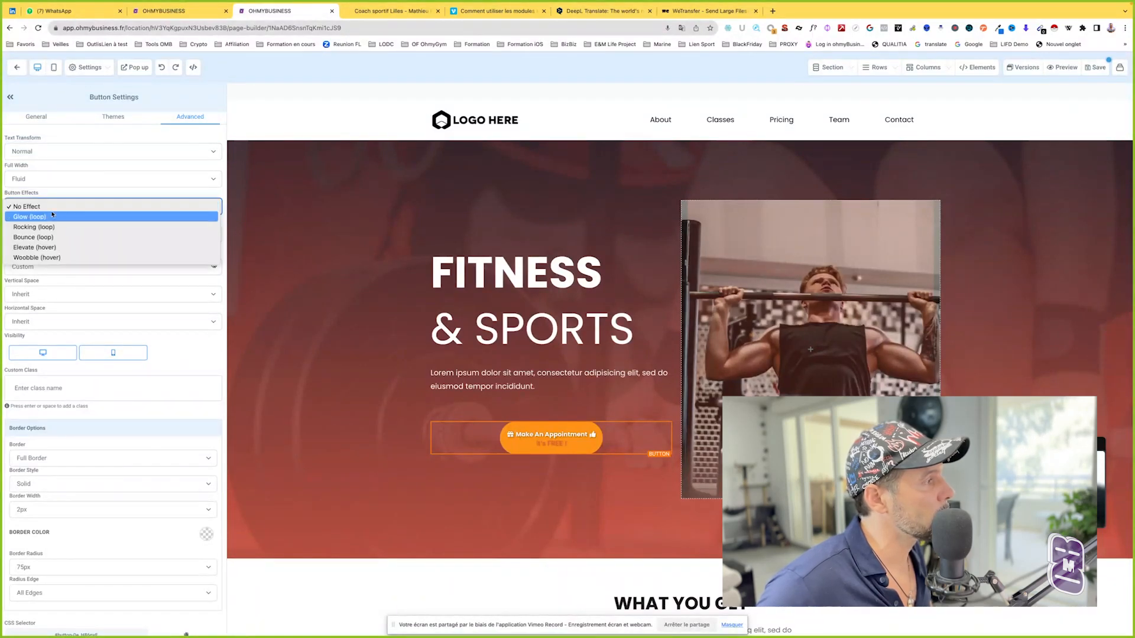
left_click(44, 231)
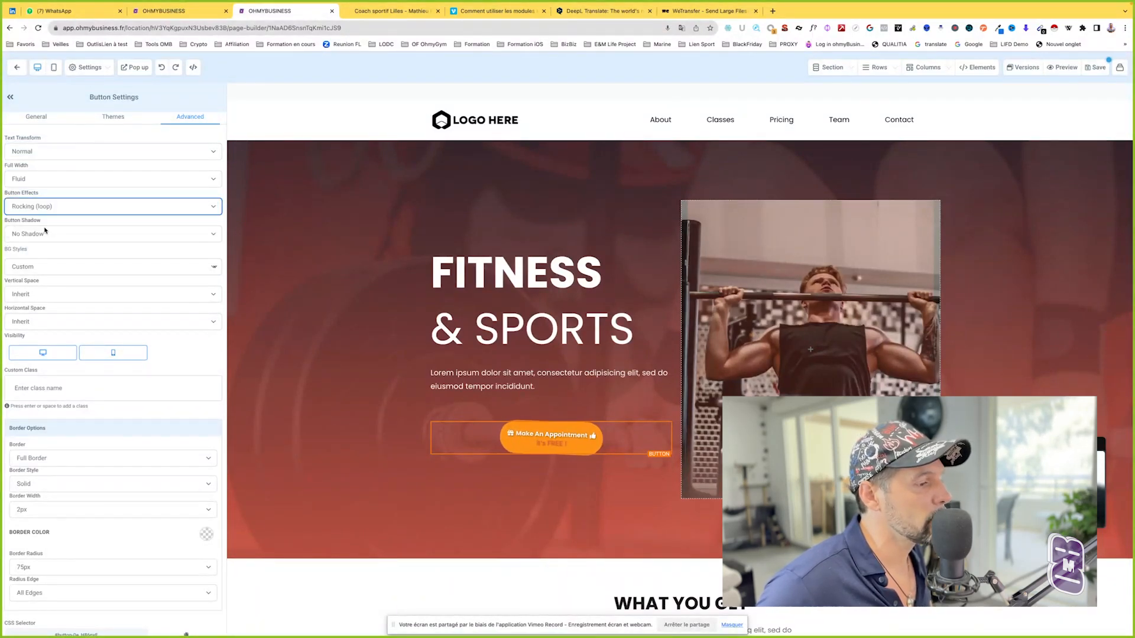
left_click(46, 208)
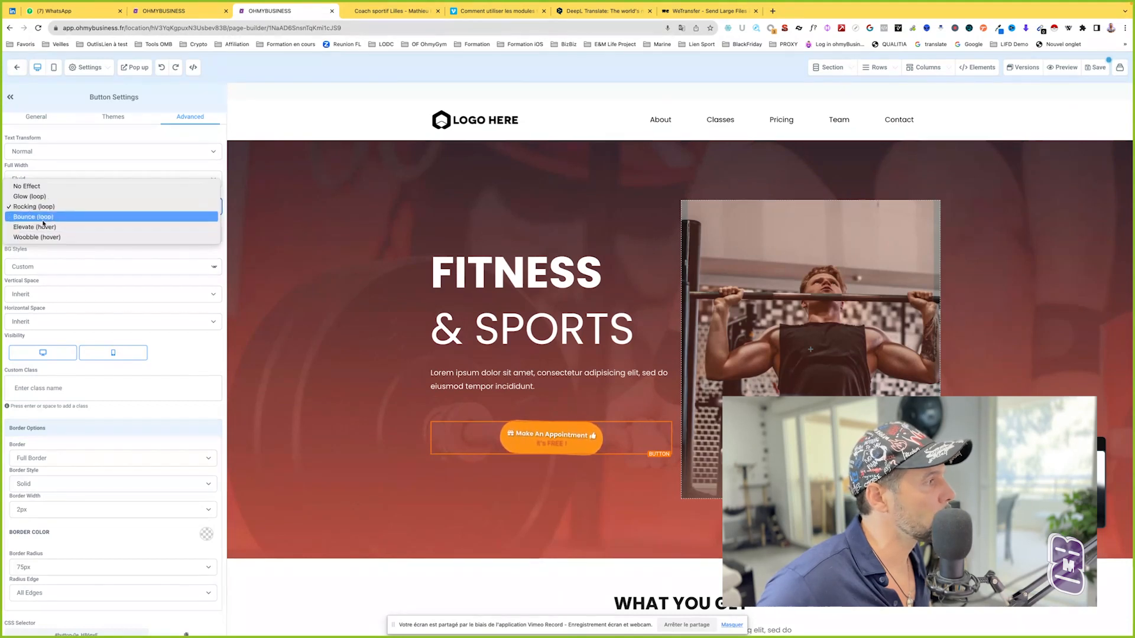
left_click(44, 217)
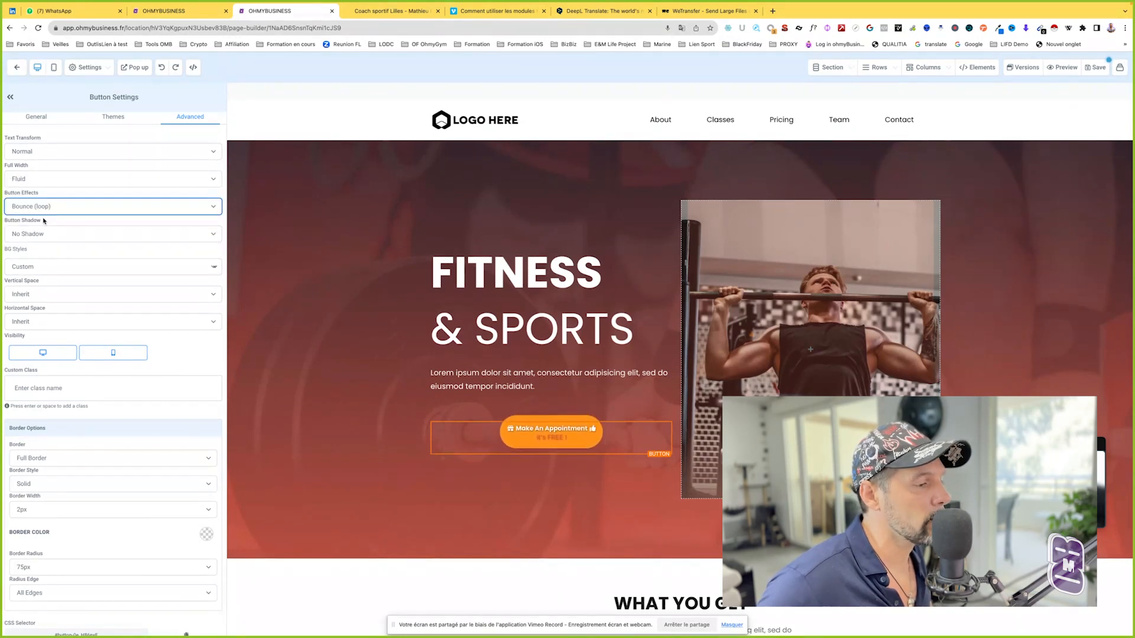
left_click(41, 206)
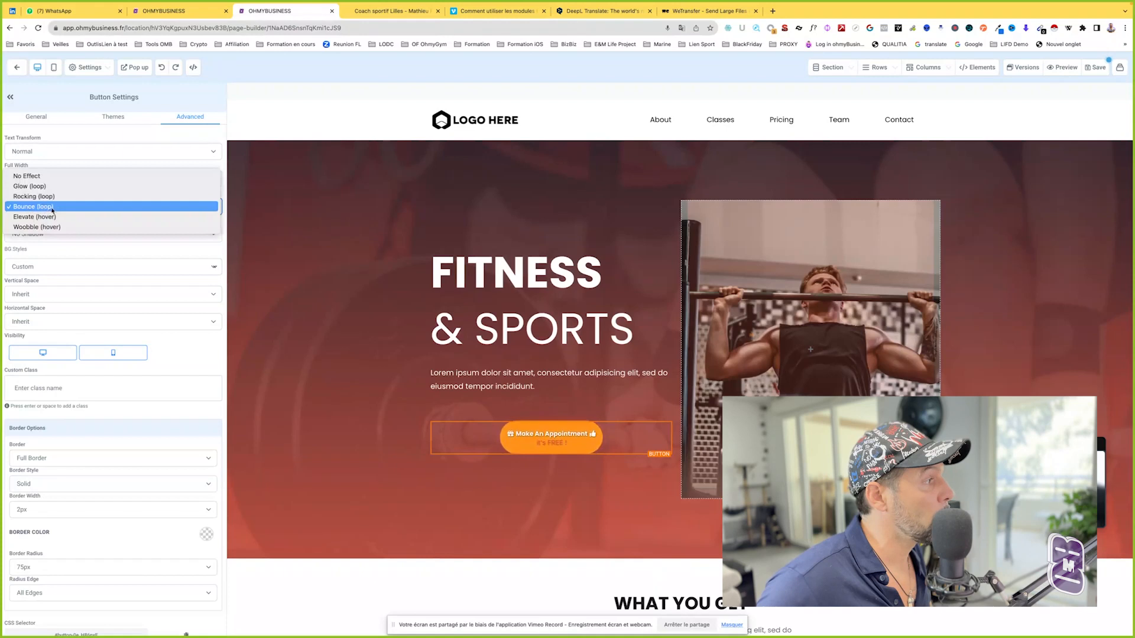
left_click(34, 217)
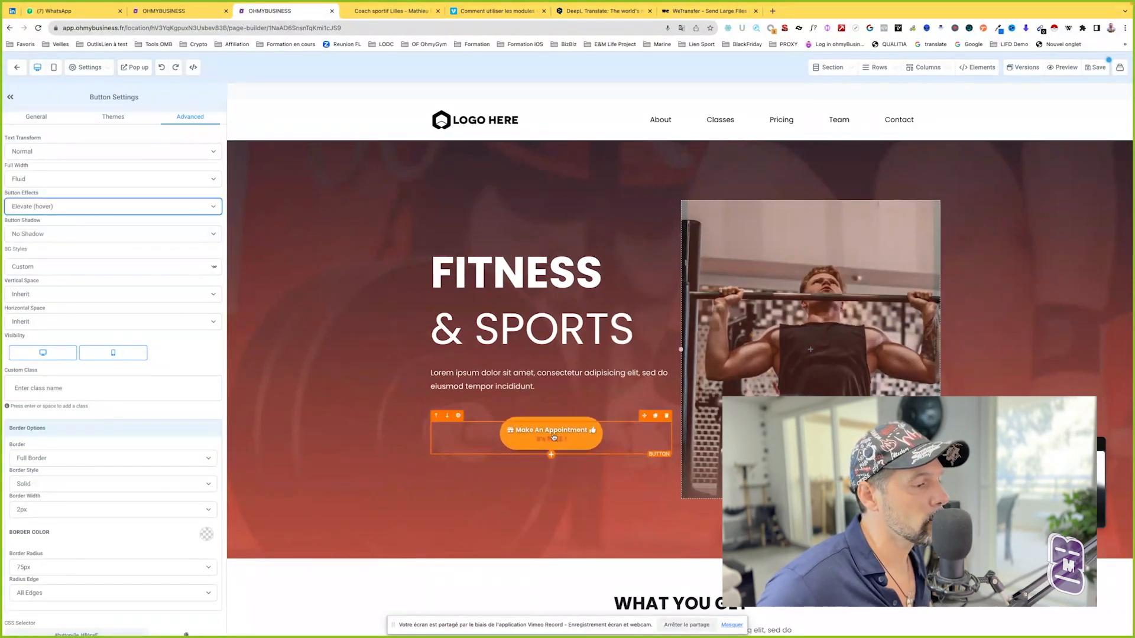
left_click(89, 205)
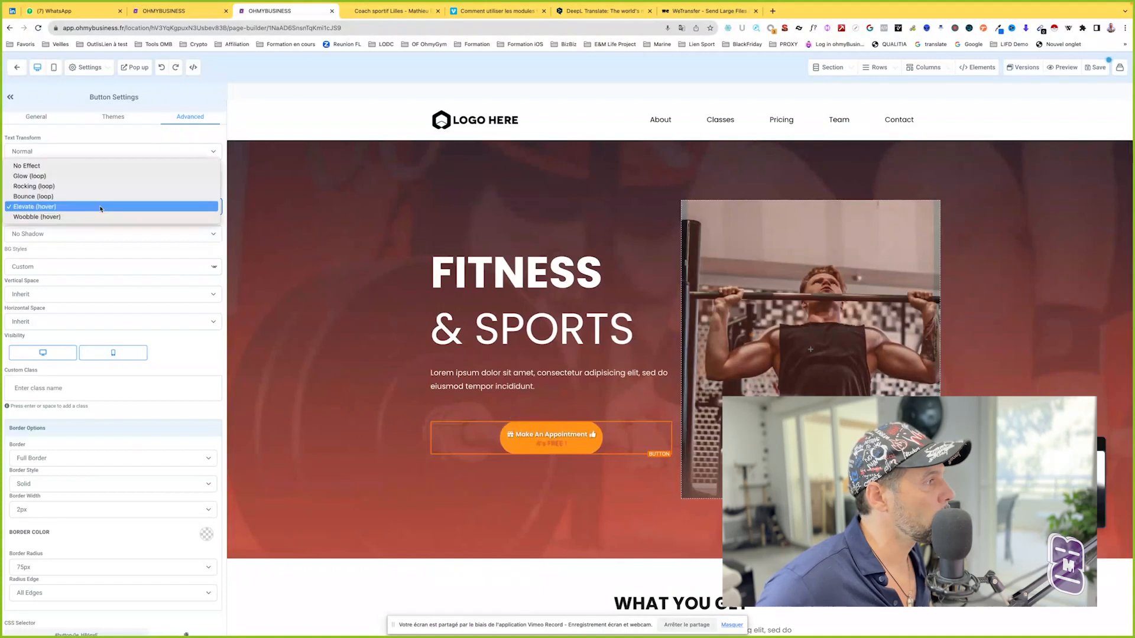
left_click(31, 154)
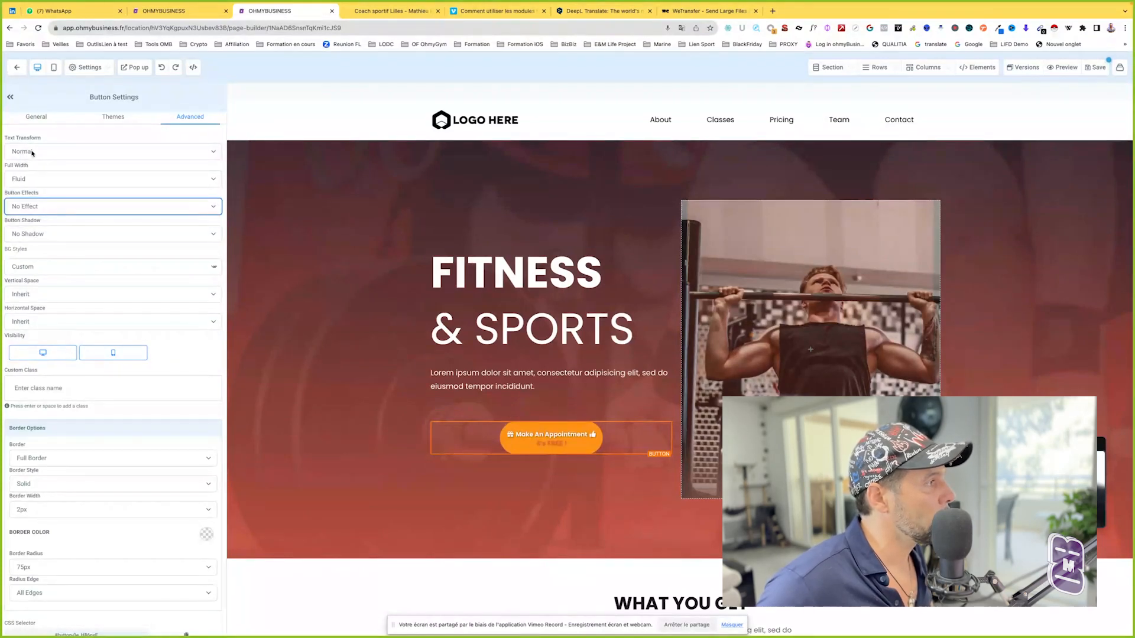
- Try Fill Width as the button's width option and set it back to Fluid
left_click(28, 179)
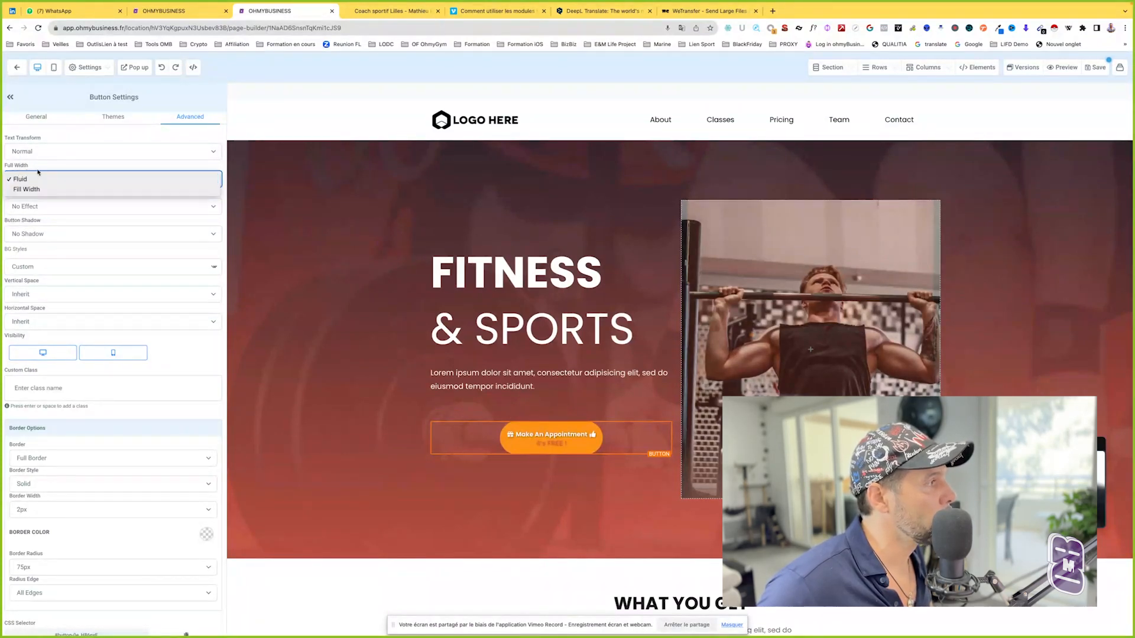
left_click(27, 189)
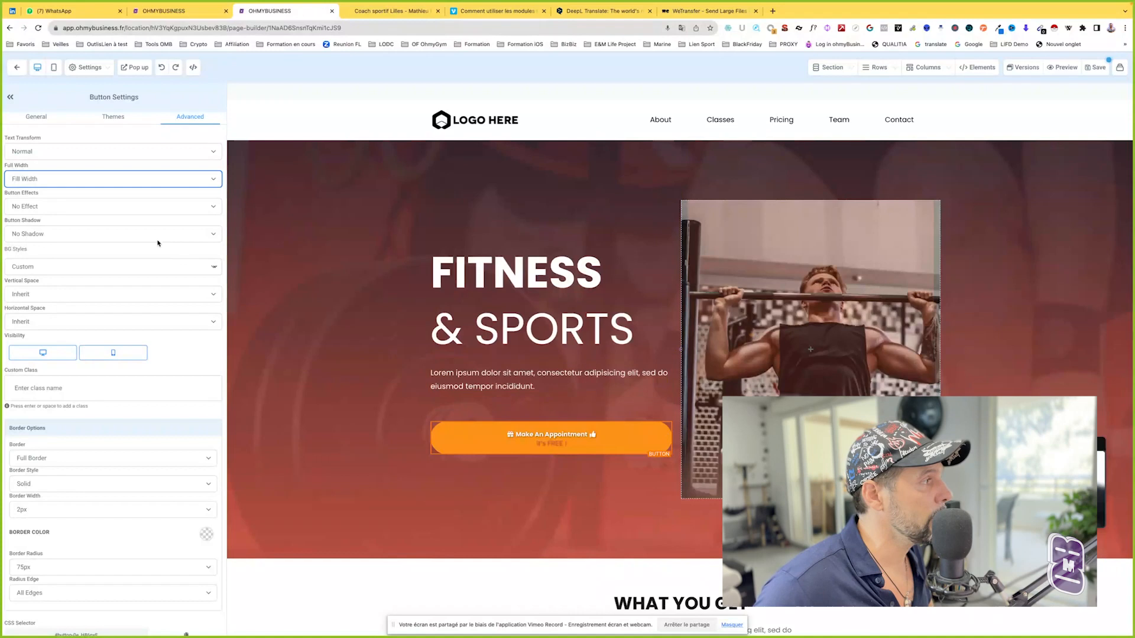
left_click(73, 176)
left_click(47, 170)
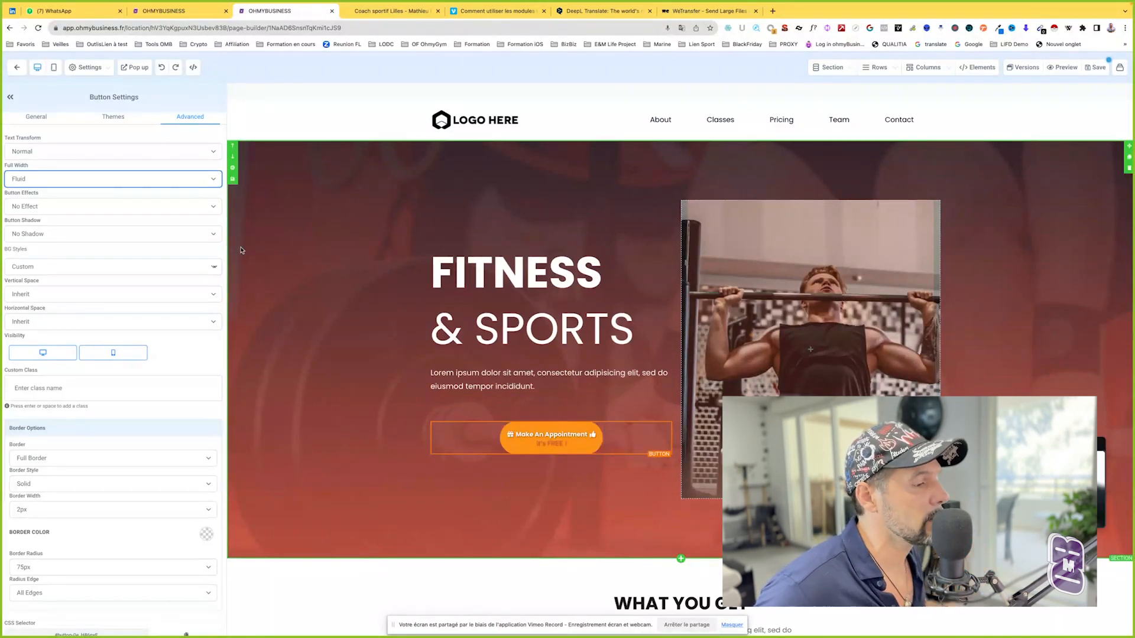
- Try Uppercase and Capitalize as the button's text transform, and return it to Normal
left_click(73, 149)
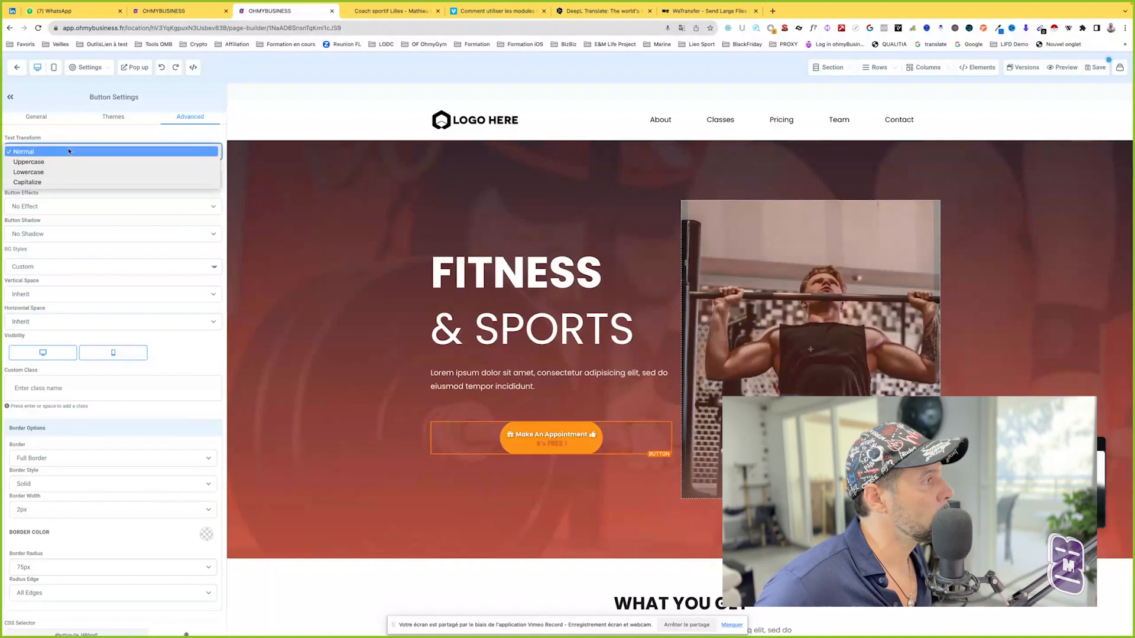
left_click(53, 167)
left_click(43, 155)
left_click(33, 172)
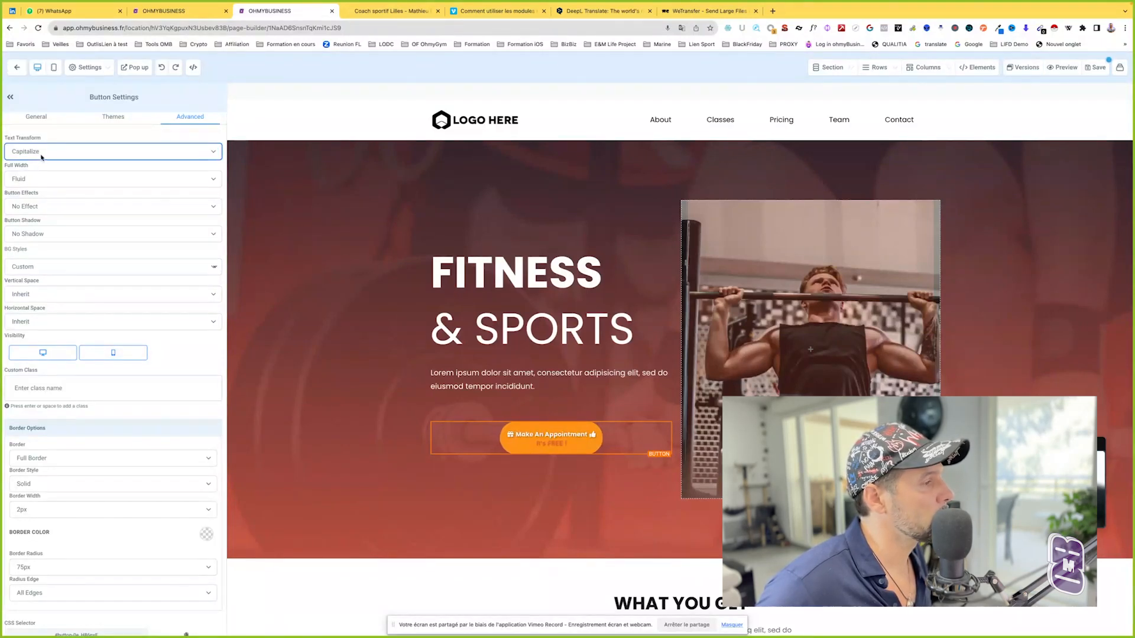
left_click(42, 157)
left_click(74, 220)
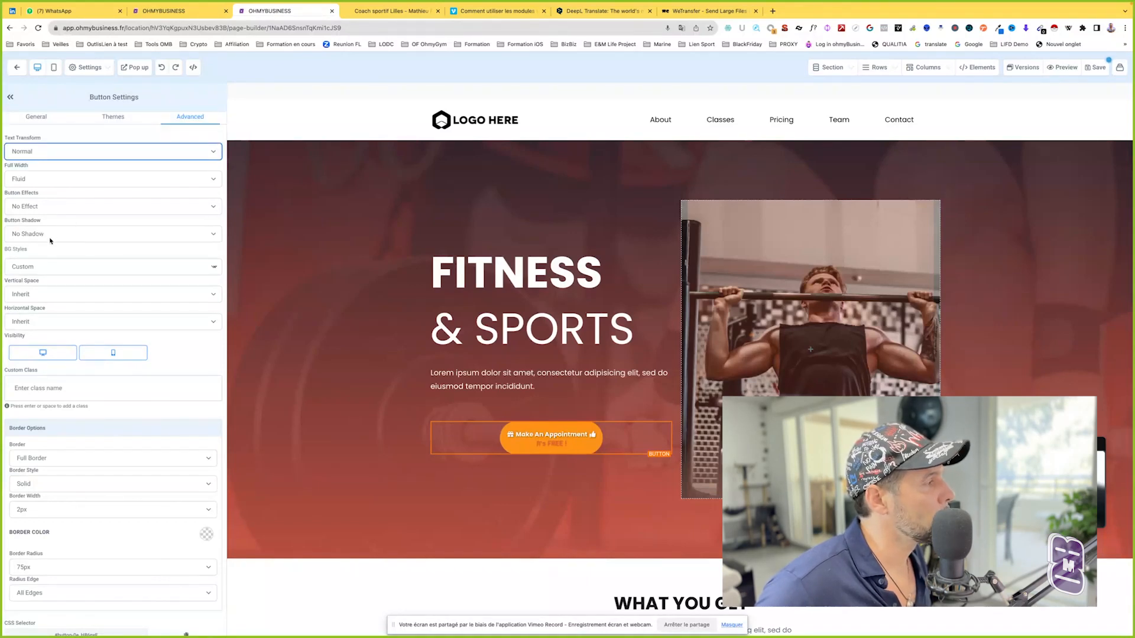
- Try the Line Flat background style on the button and switch back to Custom
left_click(55, 268)
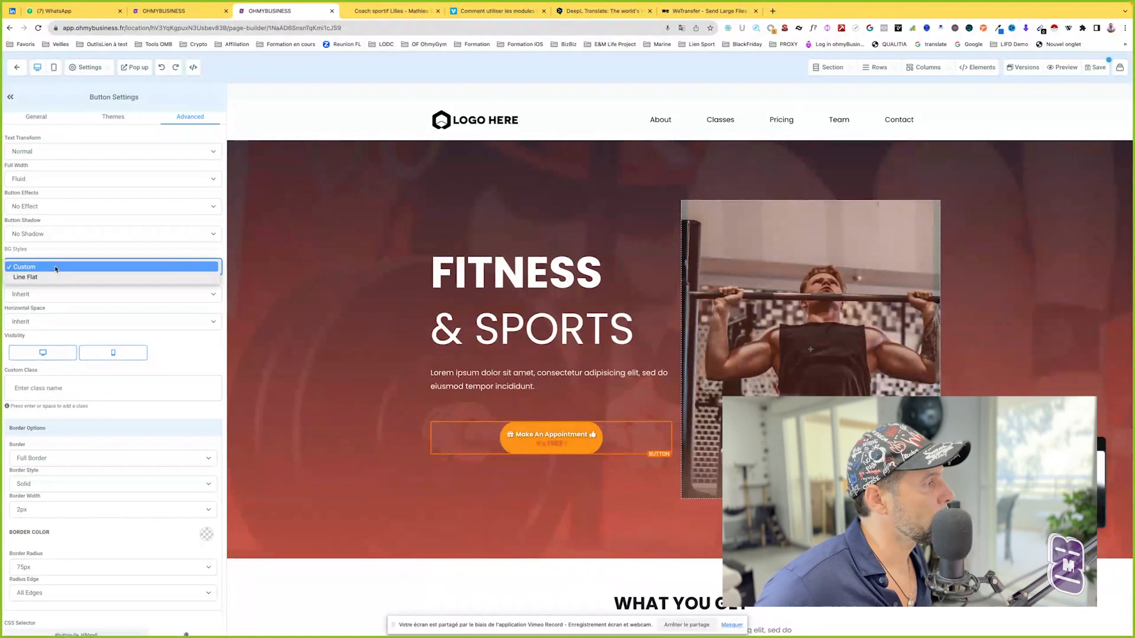
left_click(43, 277)
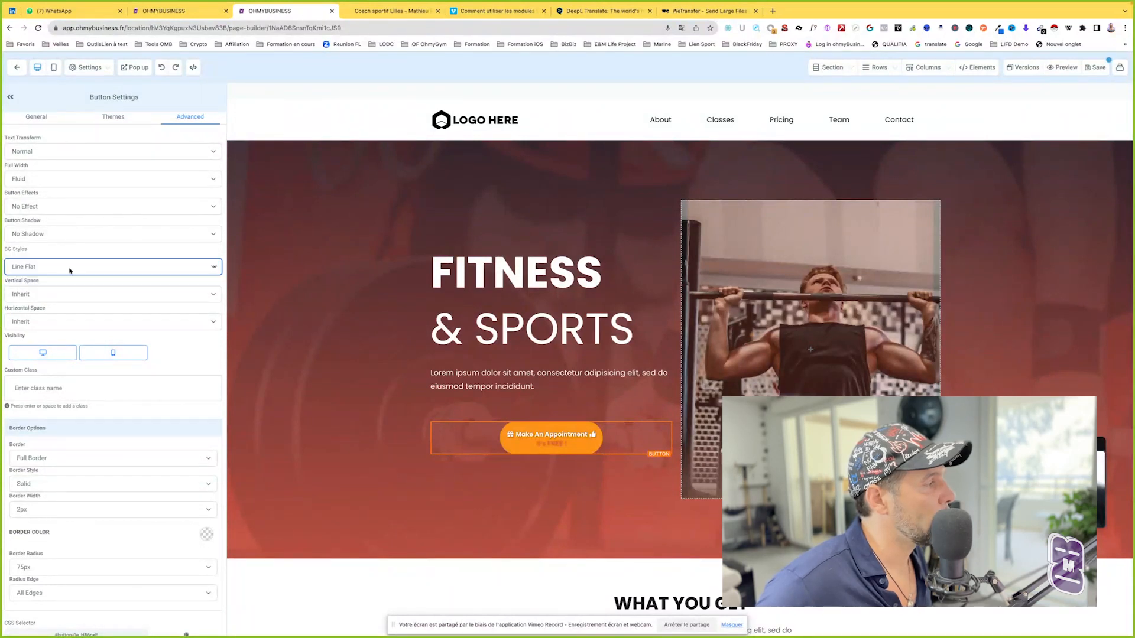
left_click(69, 267)
left_click(64, 256)
- Set the button's vertical space to 15px
left_click(62, 294)
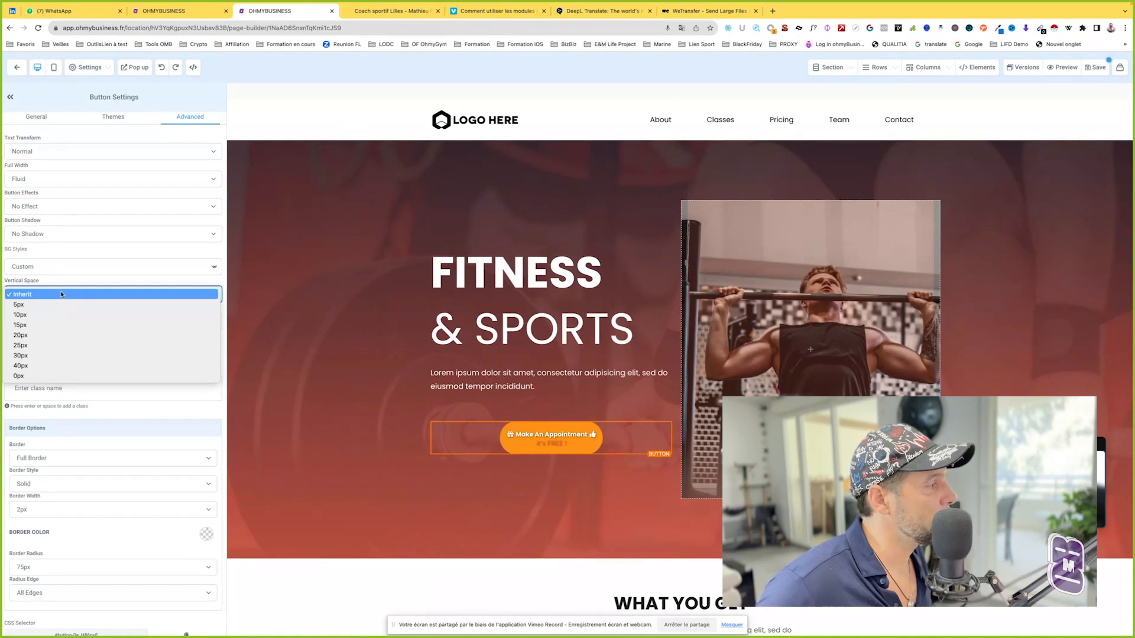
left_click(62, 293)
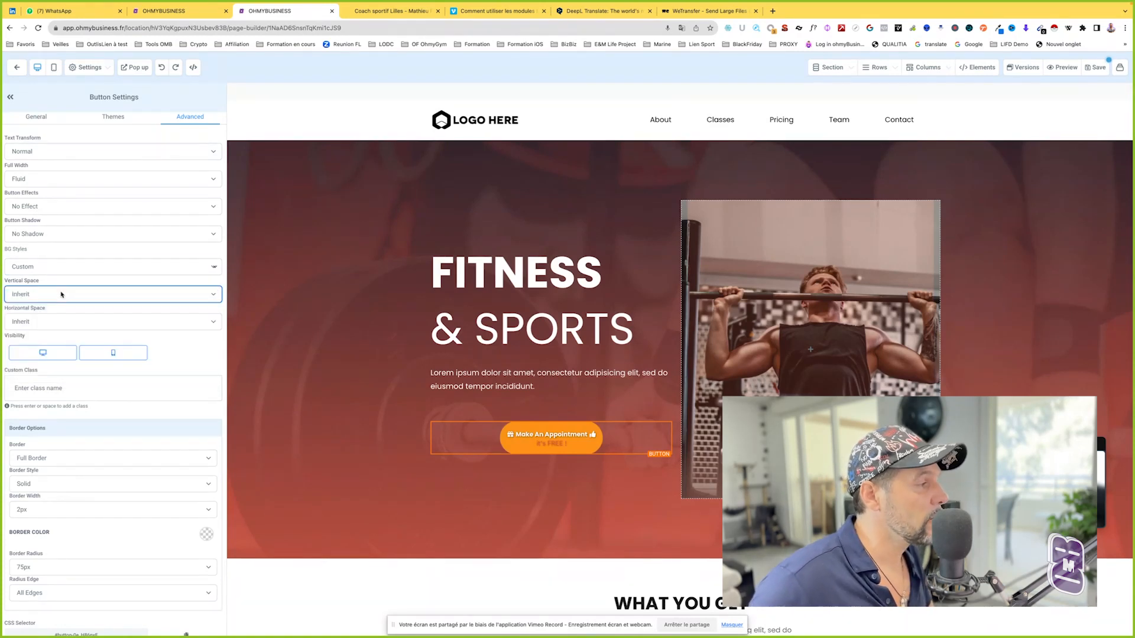
left_click(62, 294)
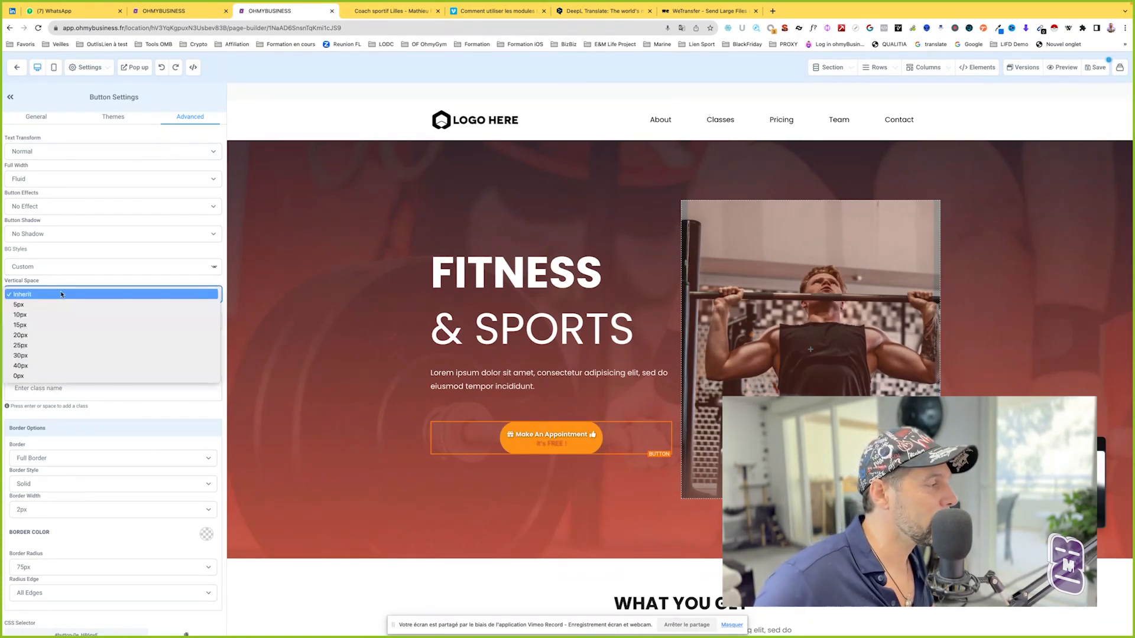
left_click(48, 325)
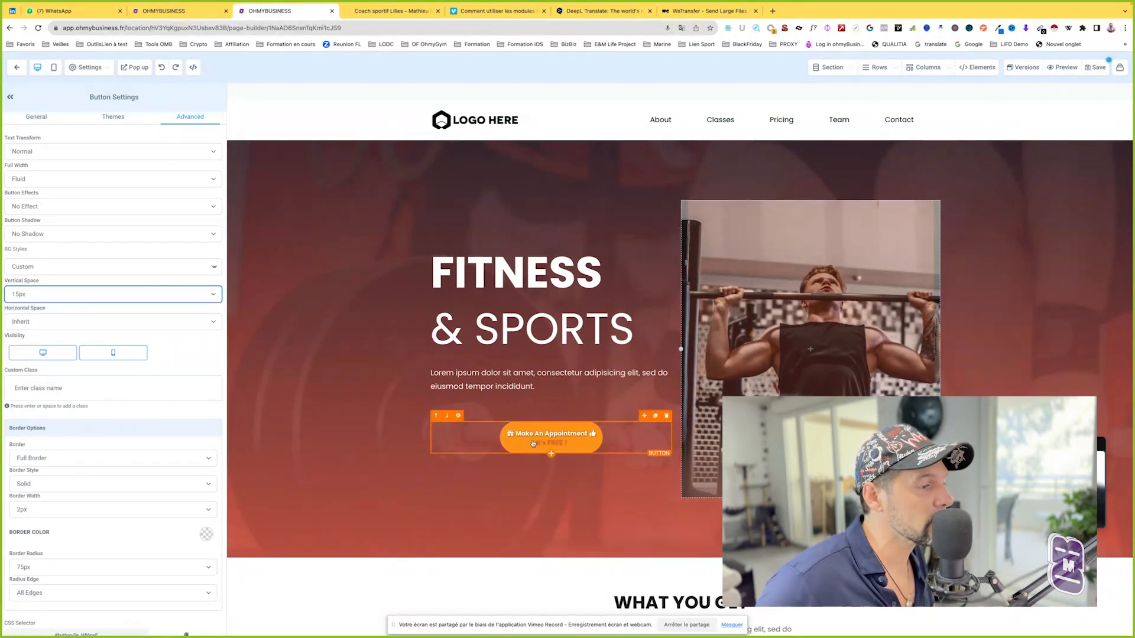
left_click(79, 294)
left_click(79, 294)
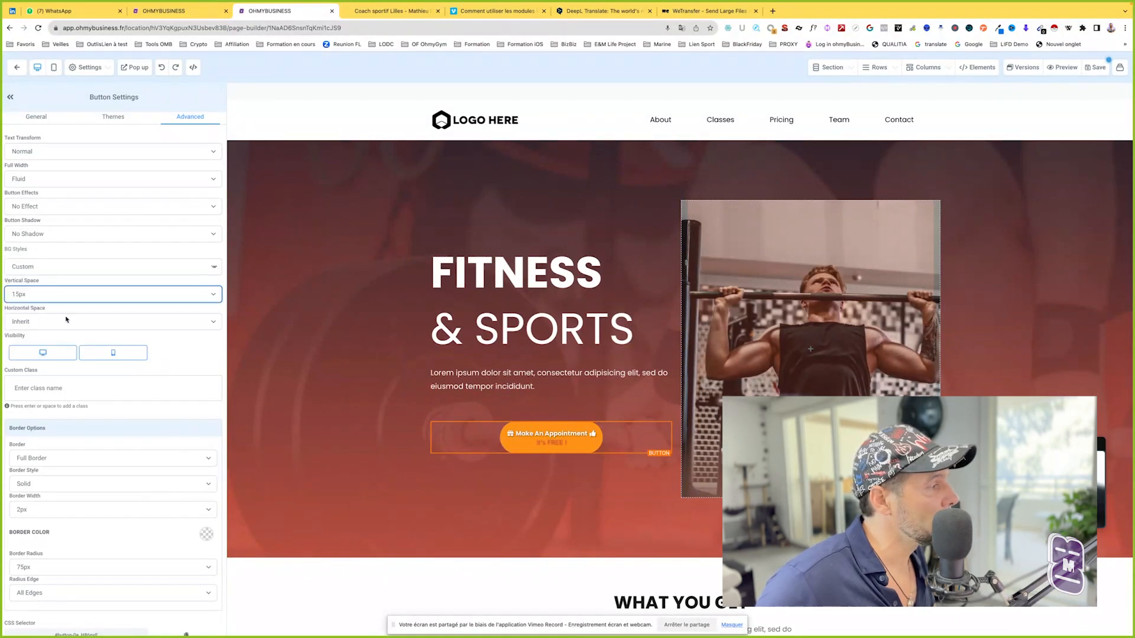
- Check the button's horizontal space options and return to its general settings
left_click(69, 322)
left_click(45, 352)
left_click(36, 117)
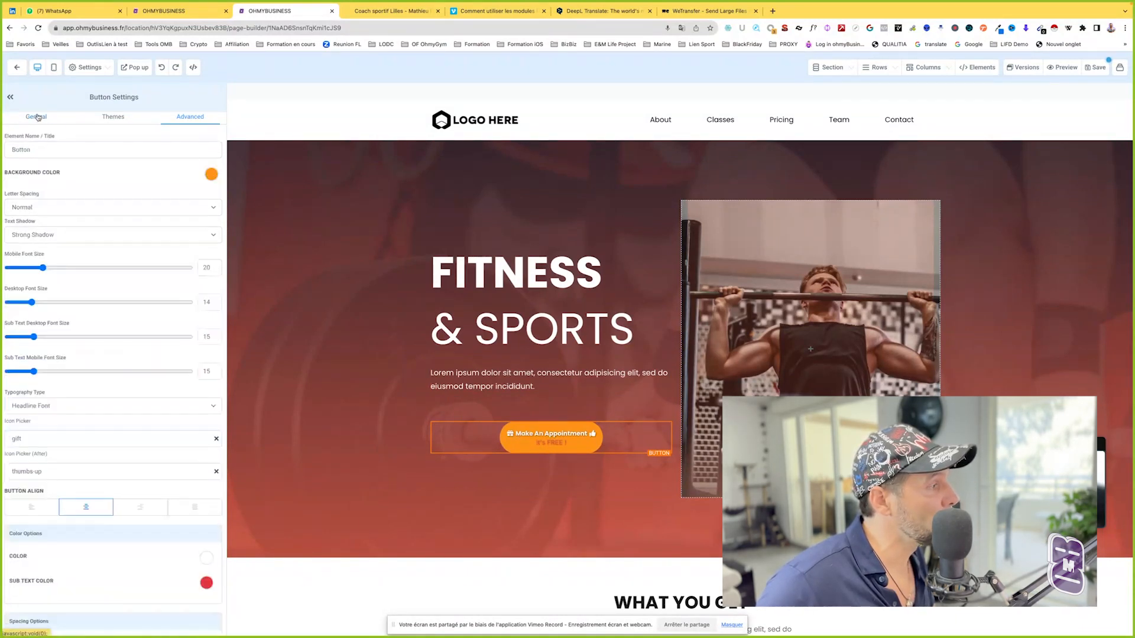
- Set both the vertical space and the horizontal space of the Make An Appointment button to Inherit
scroll(68, 300, "down", 5)
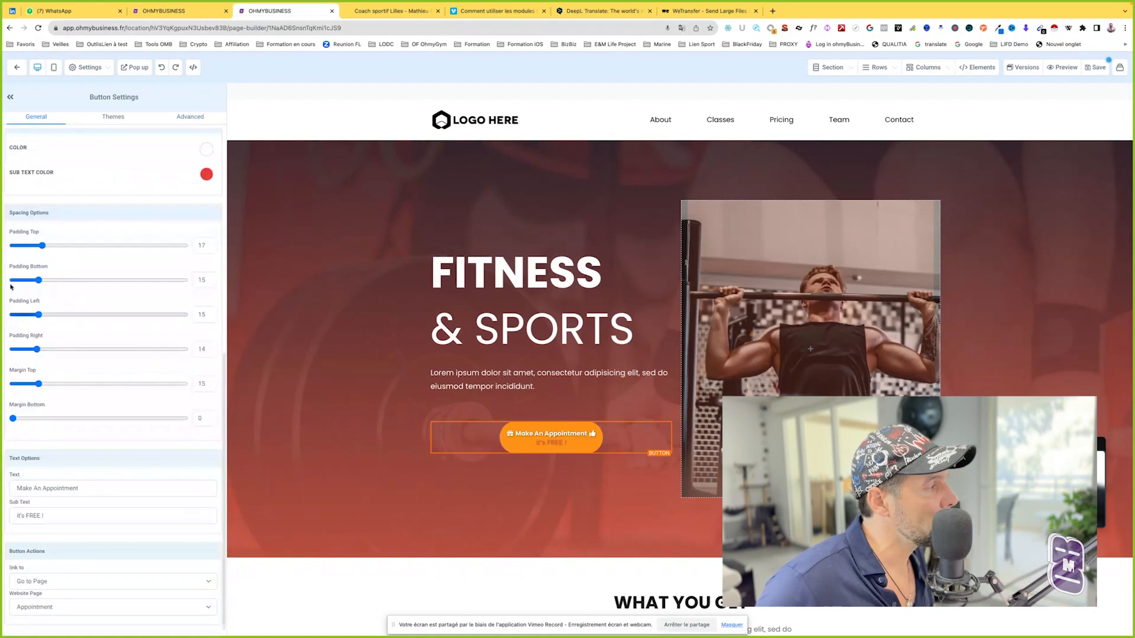
left_click(183, 117)
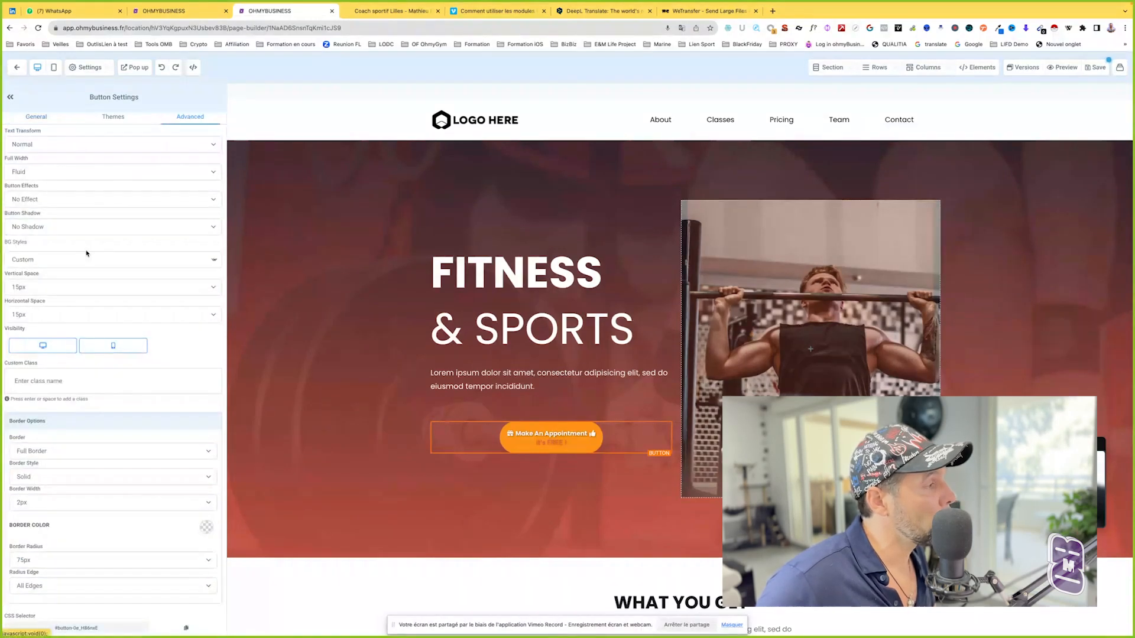
left_click(41, 287)
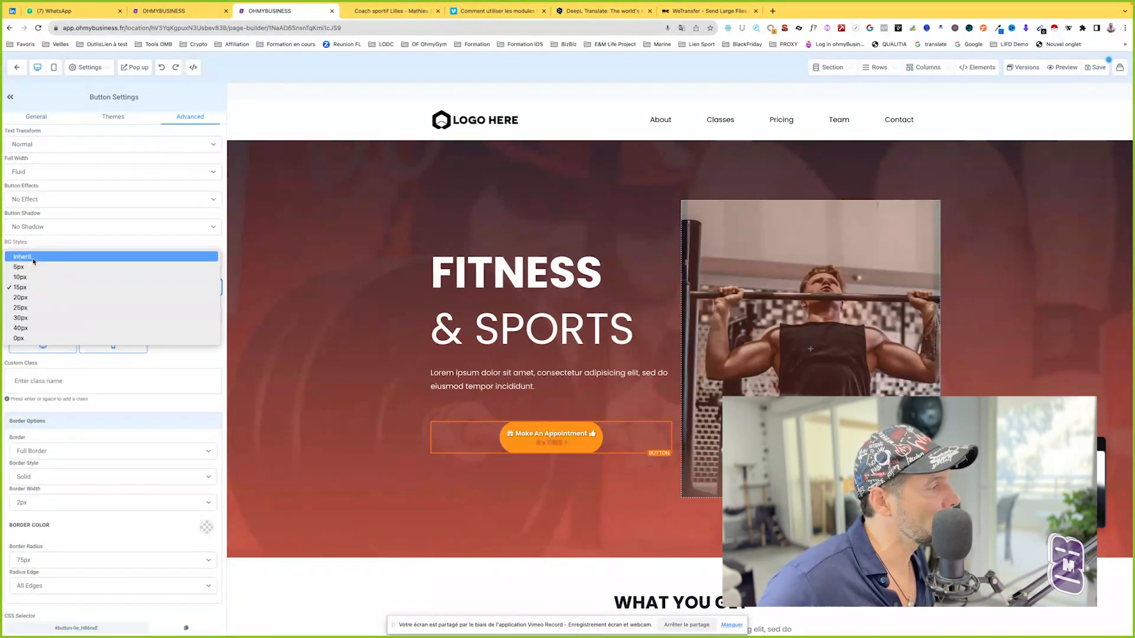
left_click(33, 258)
left_click(62, 313)
left_click(54, 284)
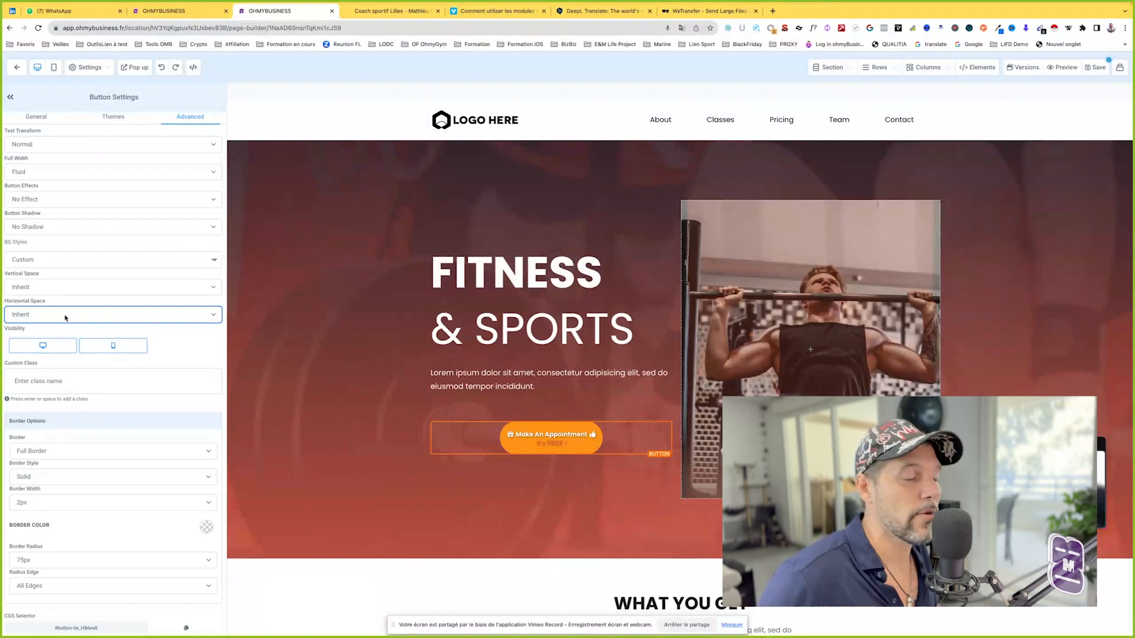
- Keep Full Border as the button's border type and set its border color to black
left_click(76, 451)
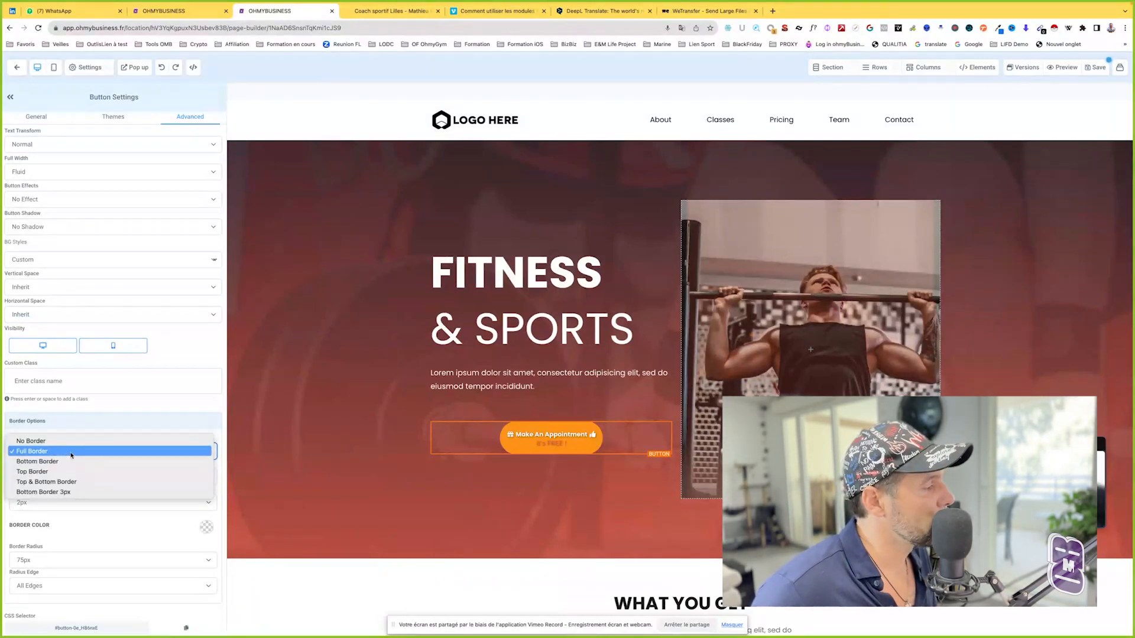
left_click(72, 453)
left_click(207, 526)
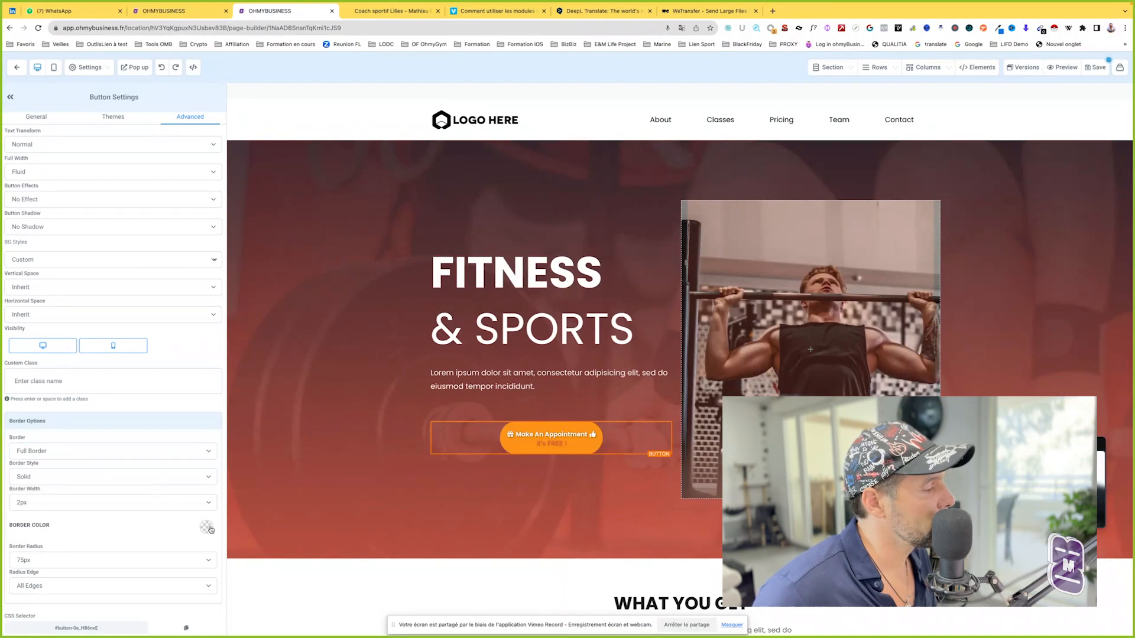
left_click(85, 547)
left_click(285, 449)
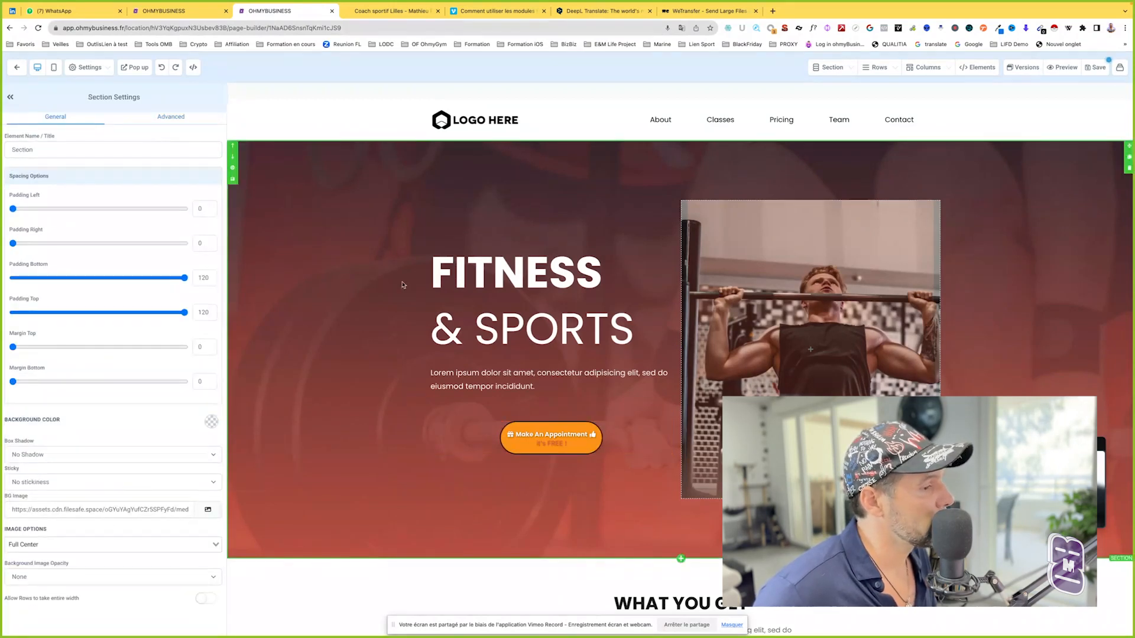
- Set the button's border radius to 20px and its radius edge to Bottom Only Edges
left_click(576, 437)
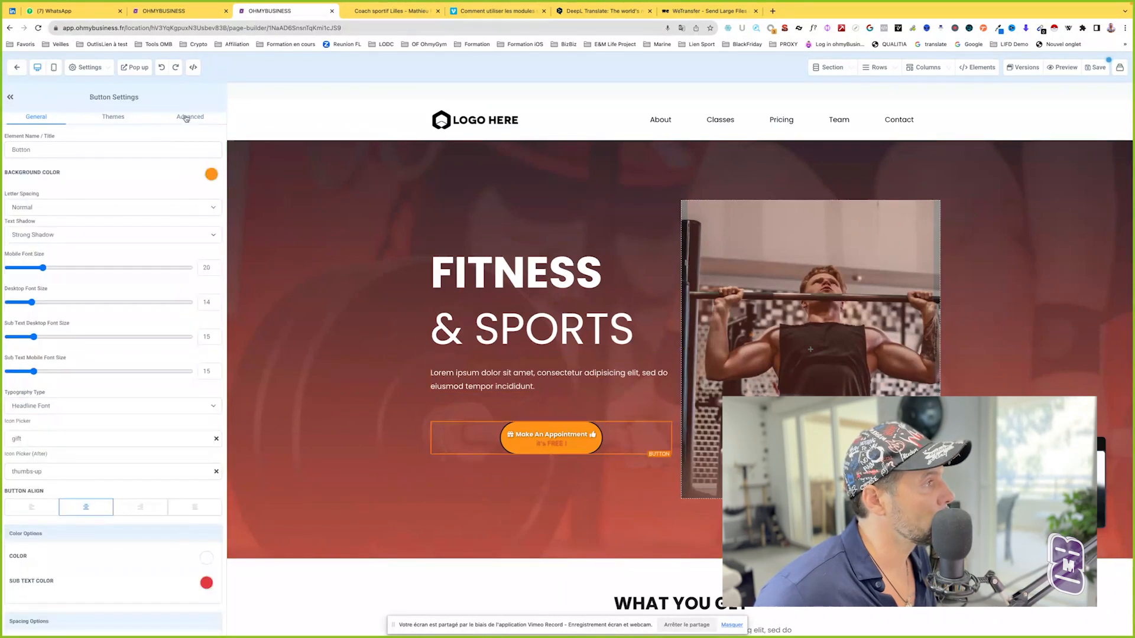
left_click(186, 119)
left_click(50, 562)
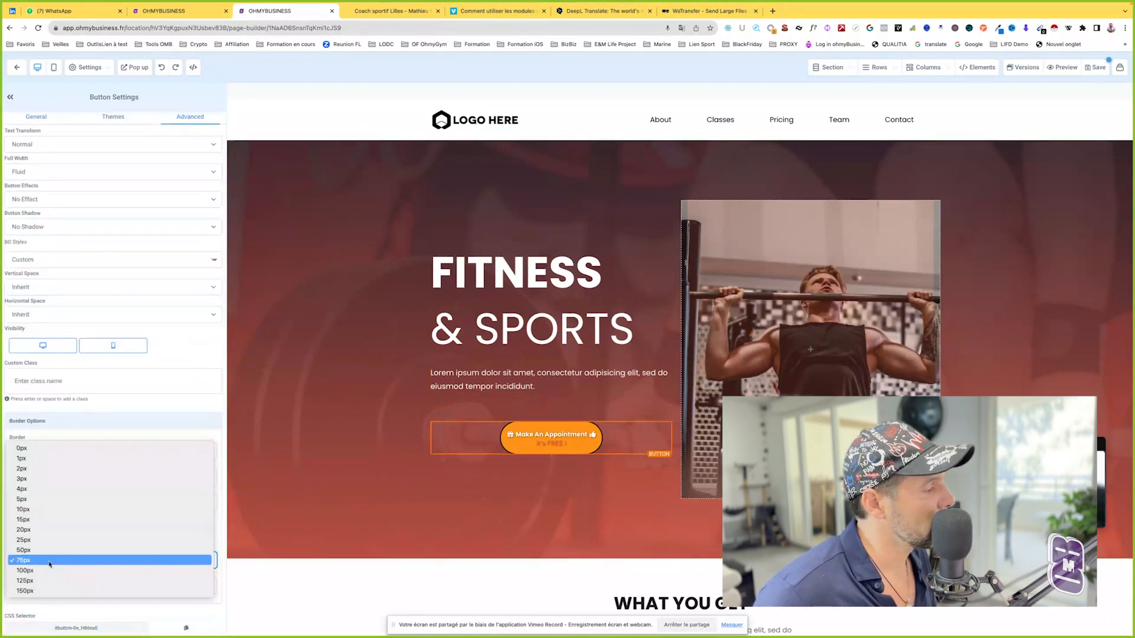
left_click(40, 530)
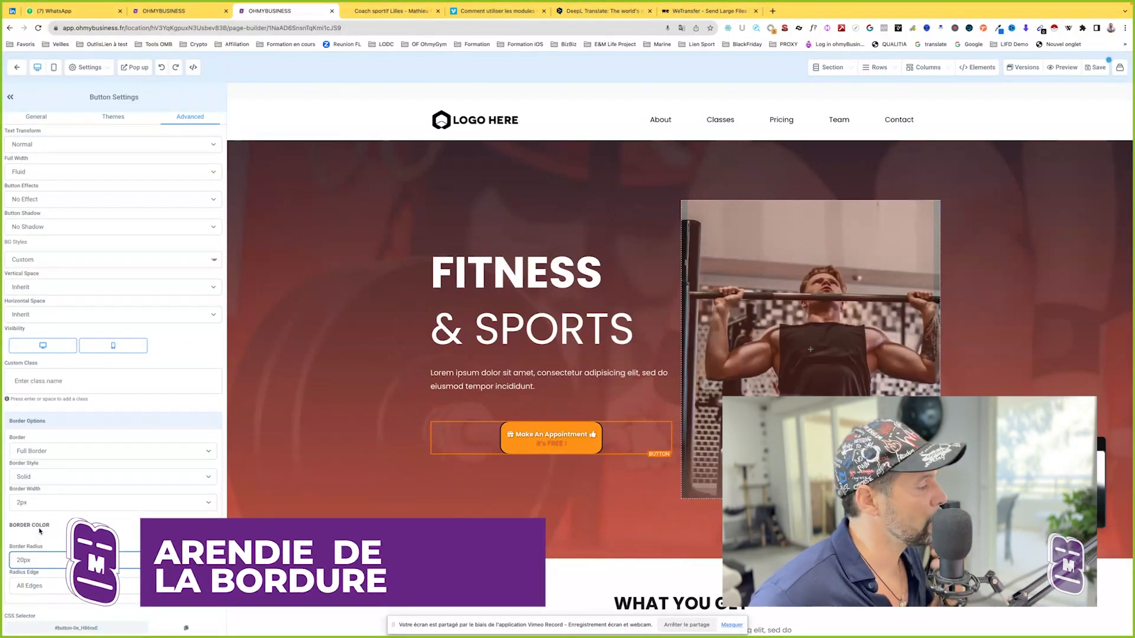
left_click(39, 585)
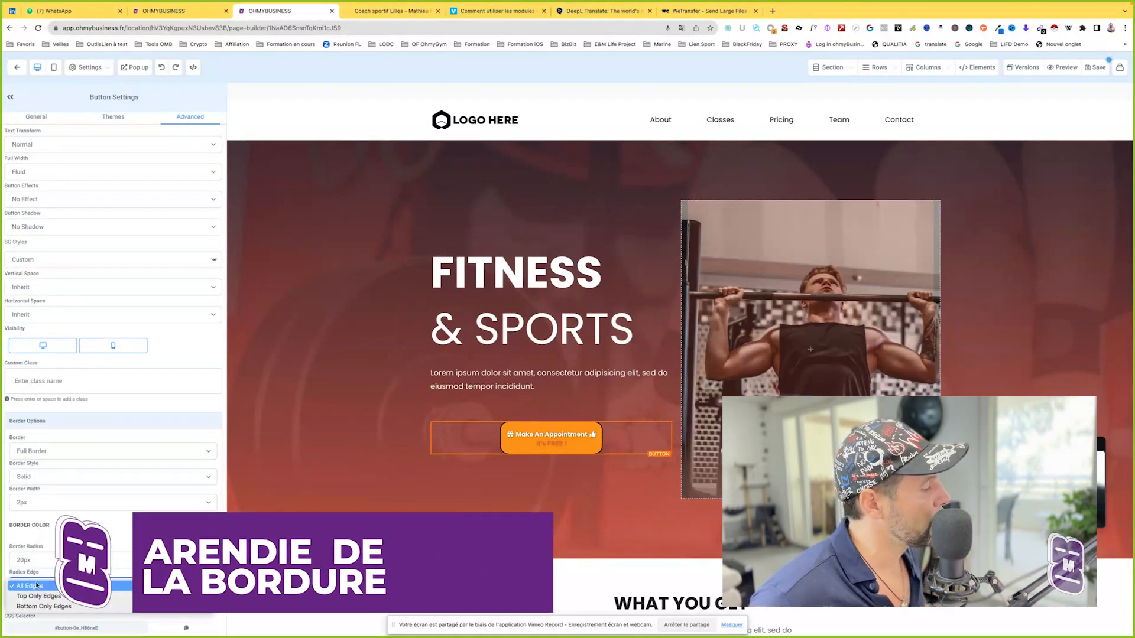
left_click(39, 606)
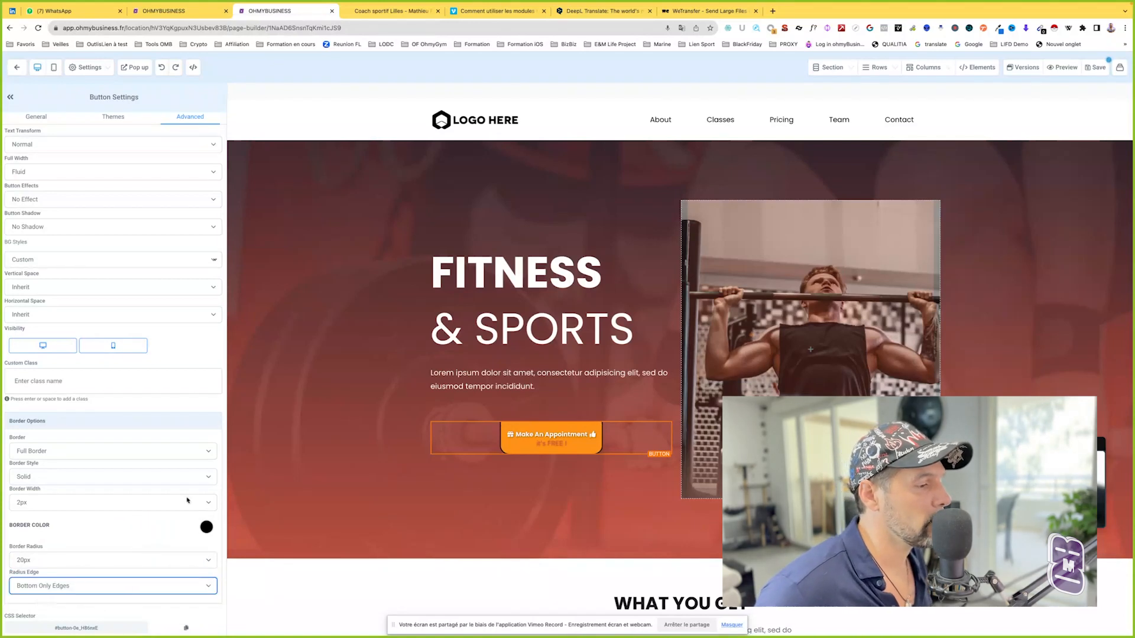
- Check the button's border on the page with the button deselected, and reopen its advanced settings
left_click(209, 477)
left_click(325, 451)
left_click(397, 405)
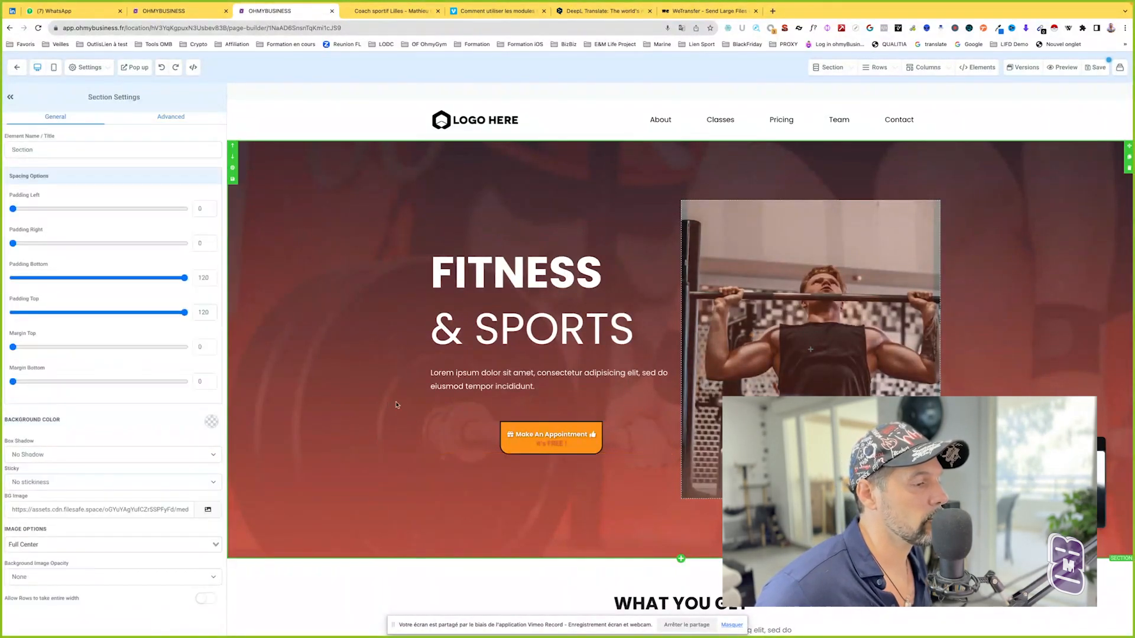
left_click(539, 429)
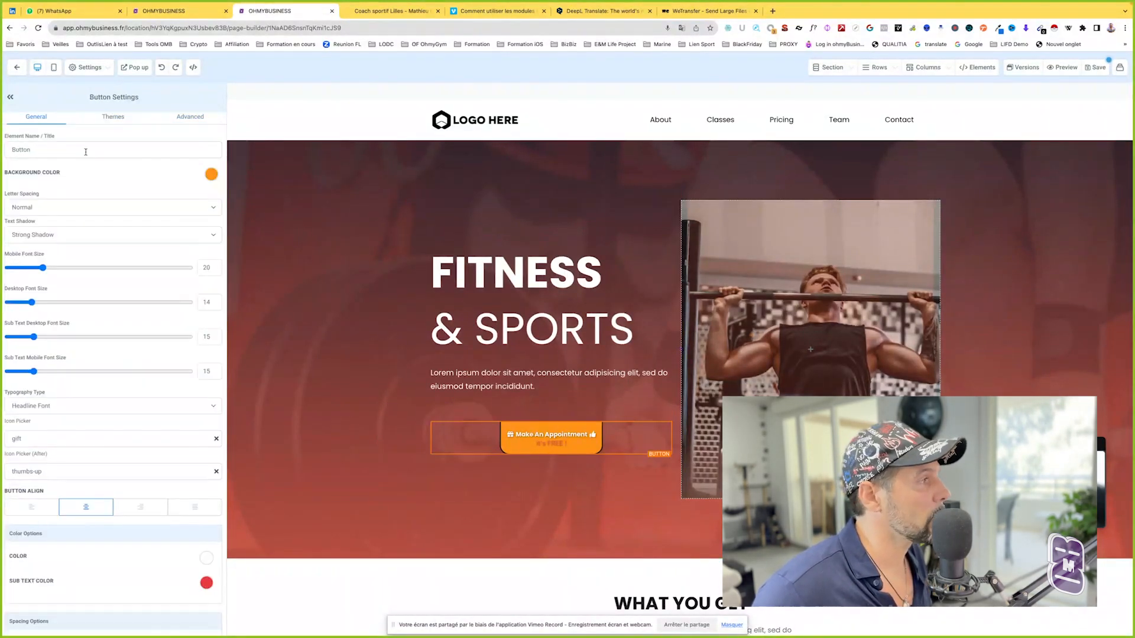
left_click(190, 116)
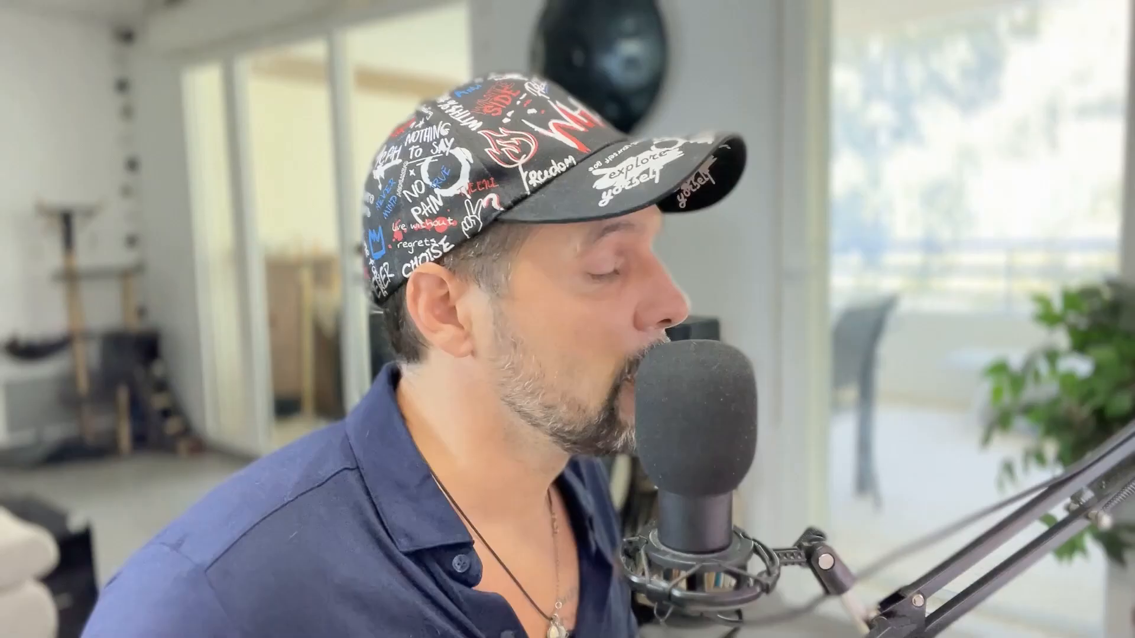